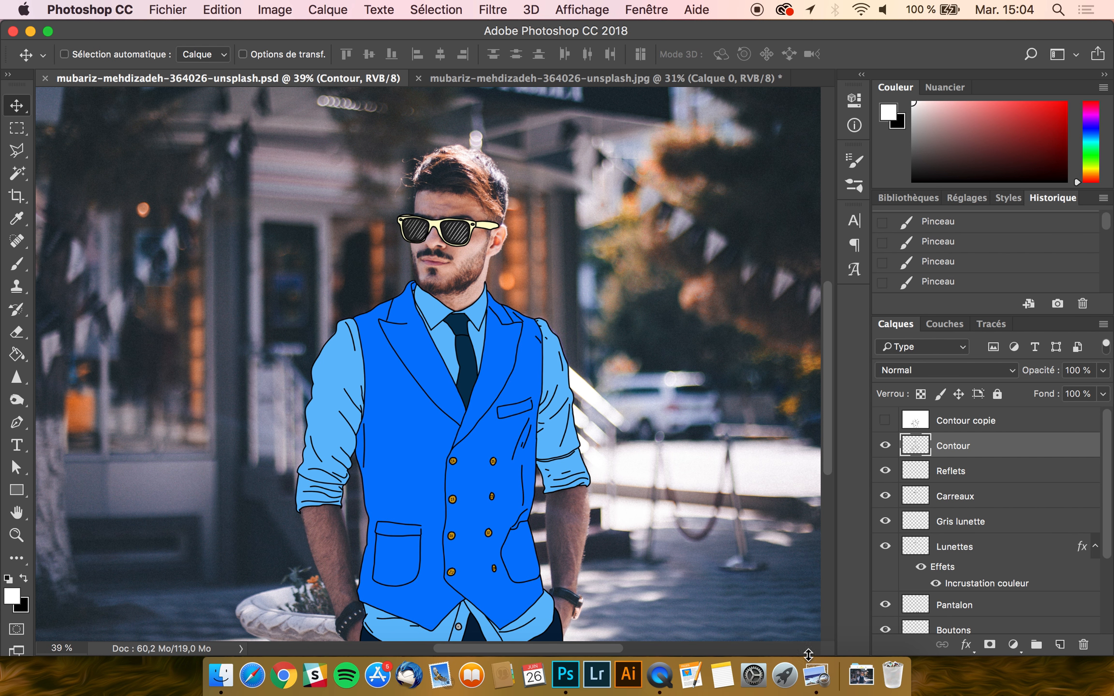
- Switch to Preview to examine the example image "photoshop dessin transparent.jpg", and return to Photoshop
left_click(814, 674)
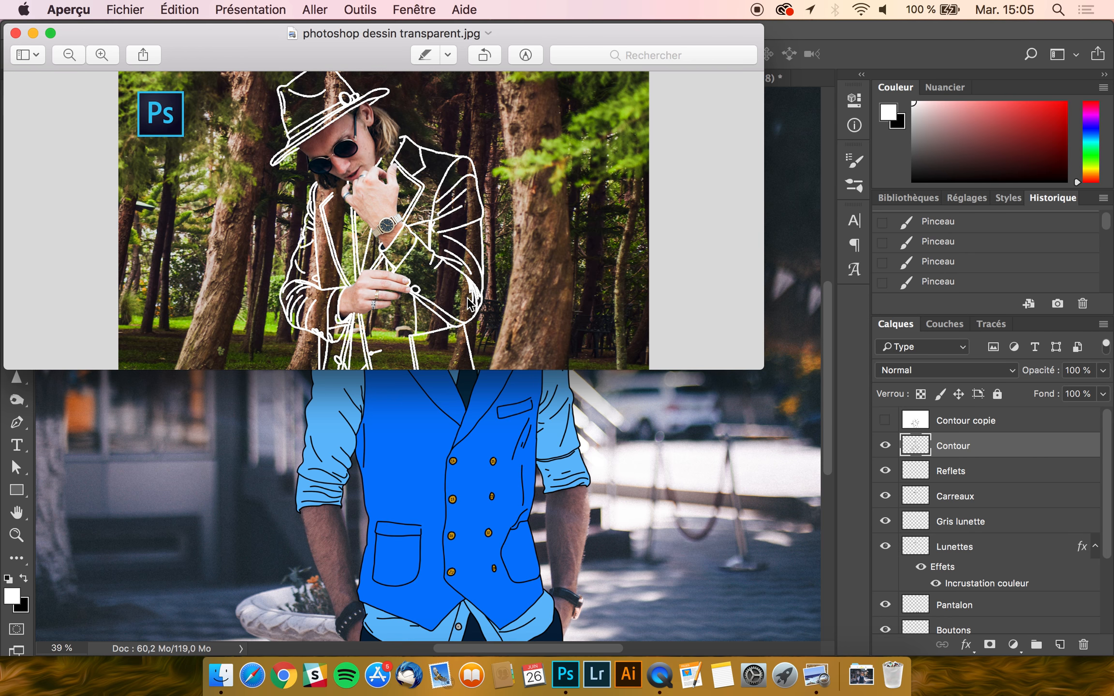
left_click(786, 32)
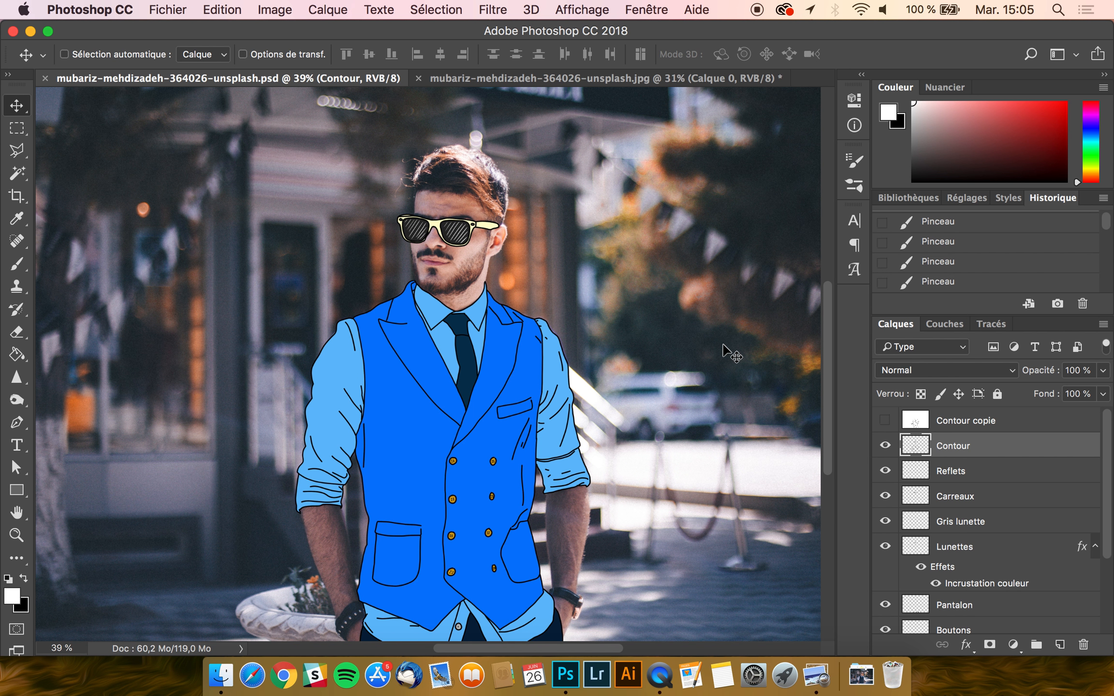
- Switch to the JPG photo document and revert it to its original opened state in the history
left_click(530, 79)
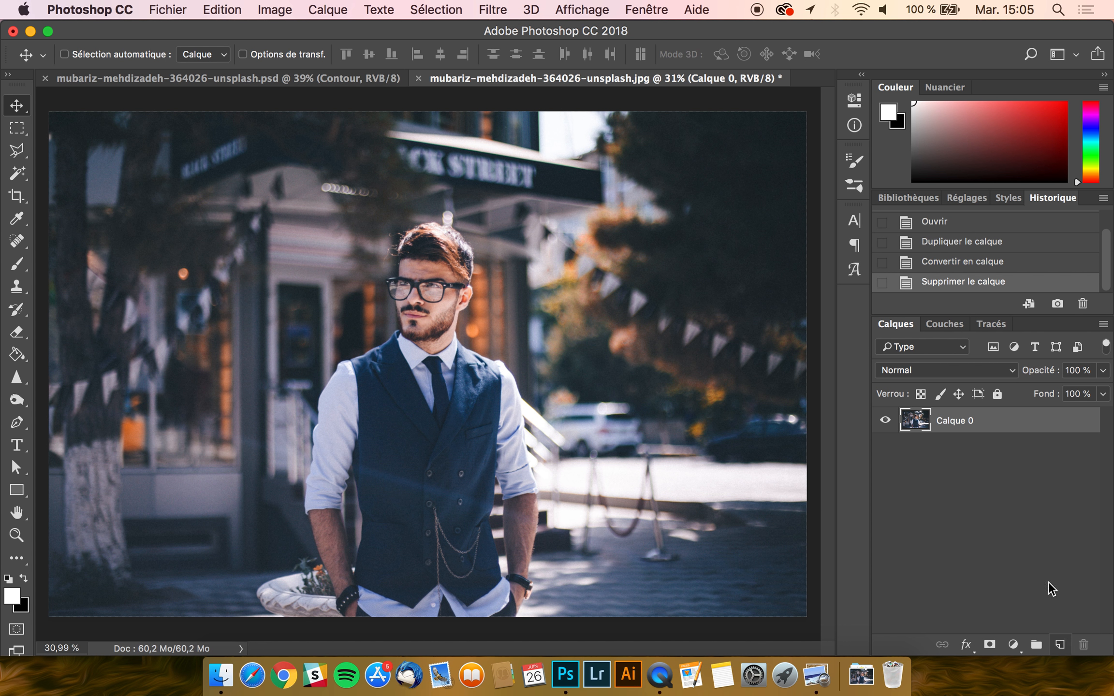
scroll(979, 288, "up", 2)
left_click(969, 222)
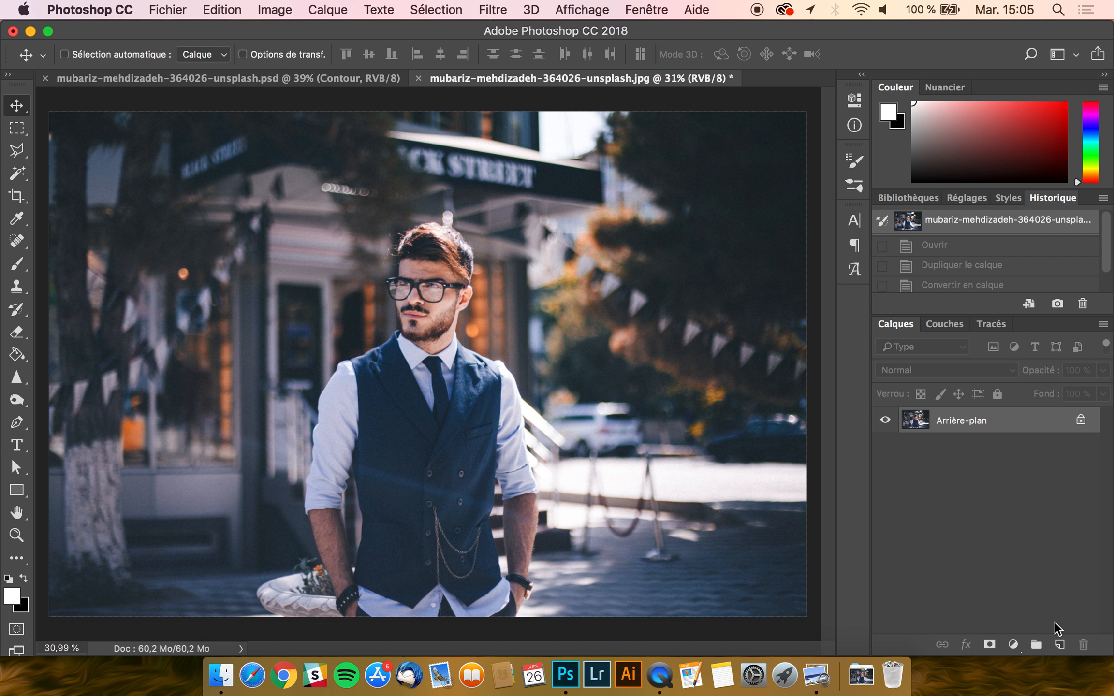
- Create a new layer above the background photo and name it Contour
left_click(1059, 644)
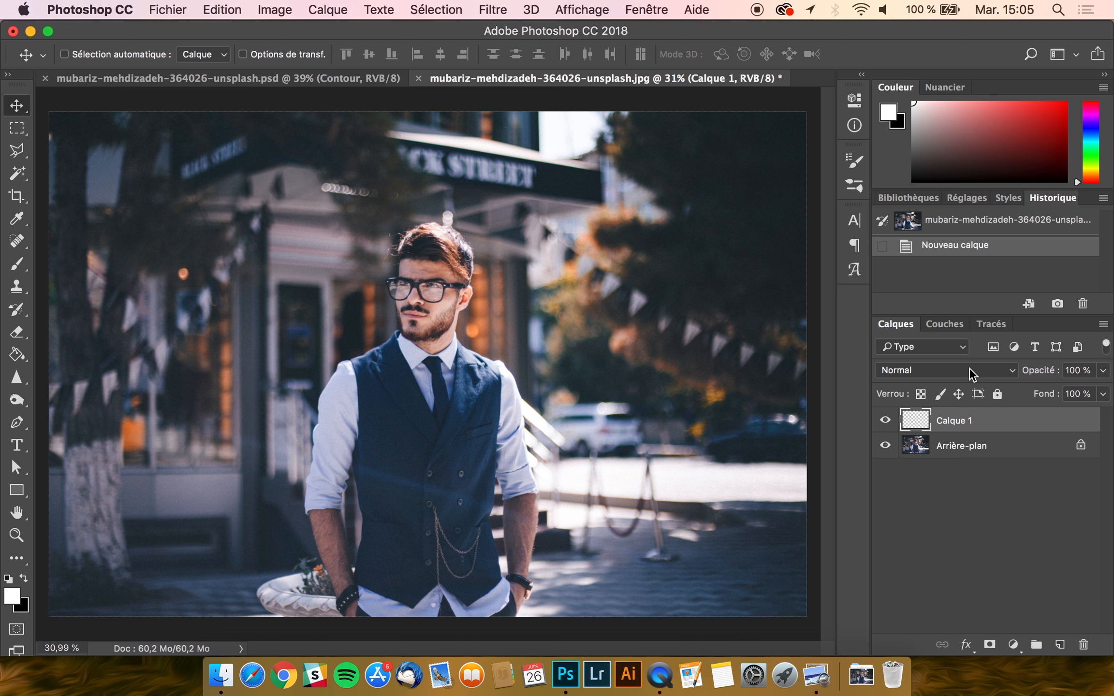
double_click(941, 424)
type("Contour")
key("Return")
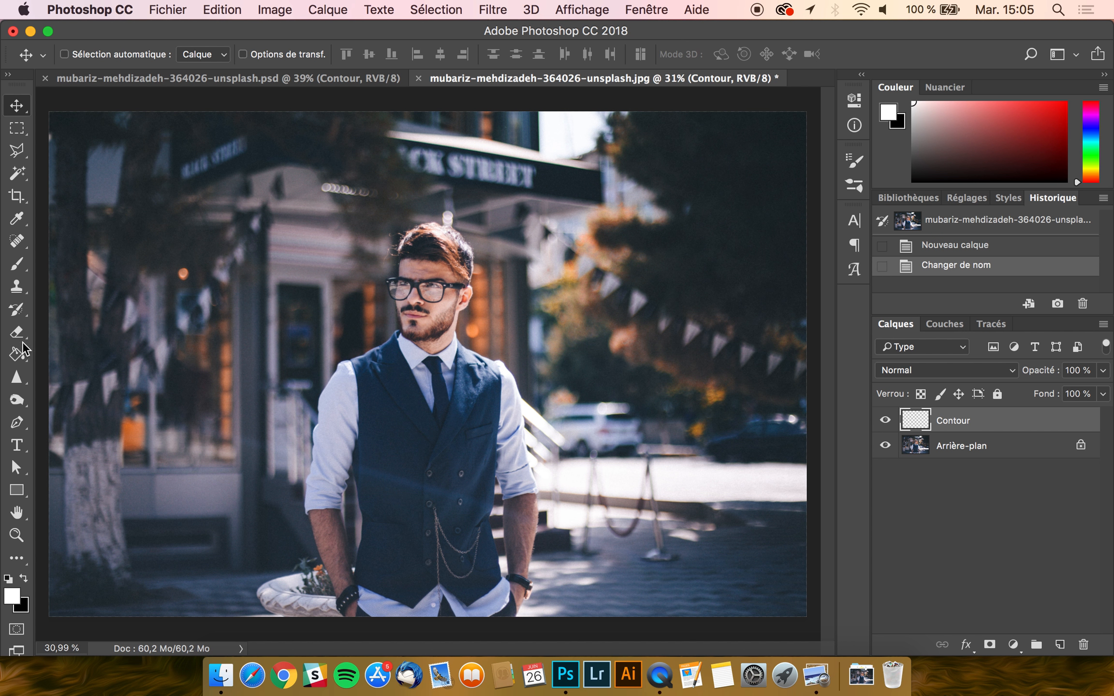
- Choose the Brush tool and set the foreground colour to black (000000)
left_click(18, 269)
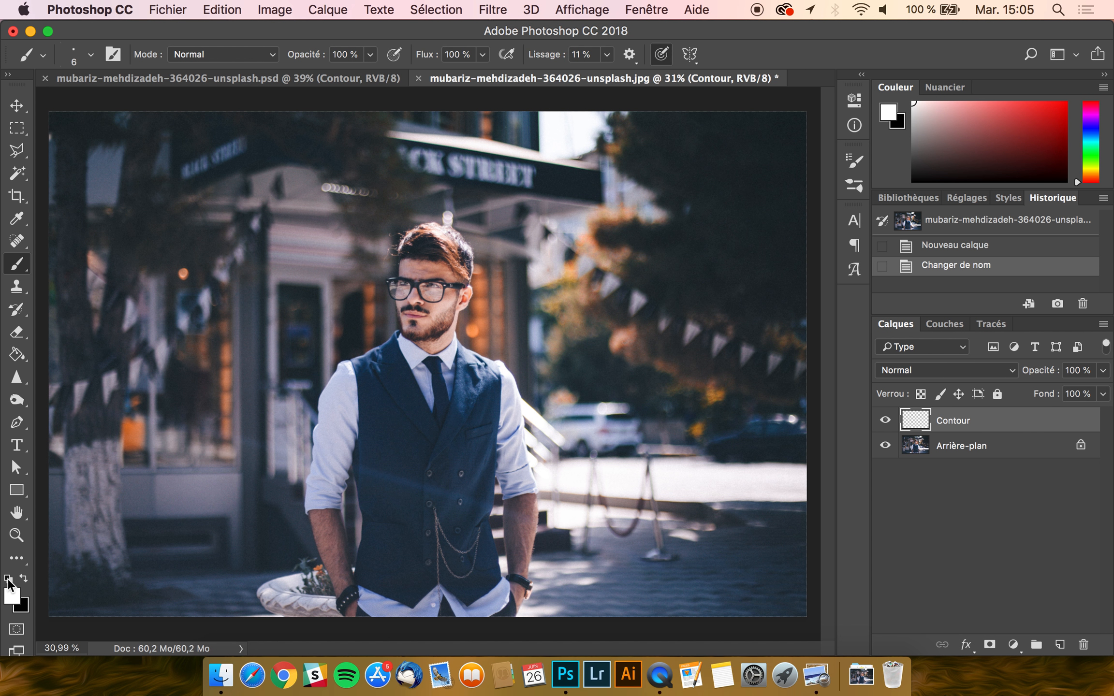
left_click(8, 579)
left_click(12, 596)
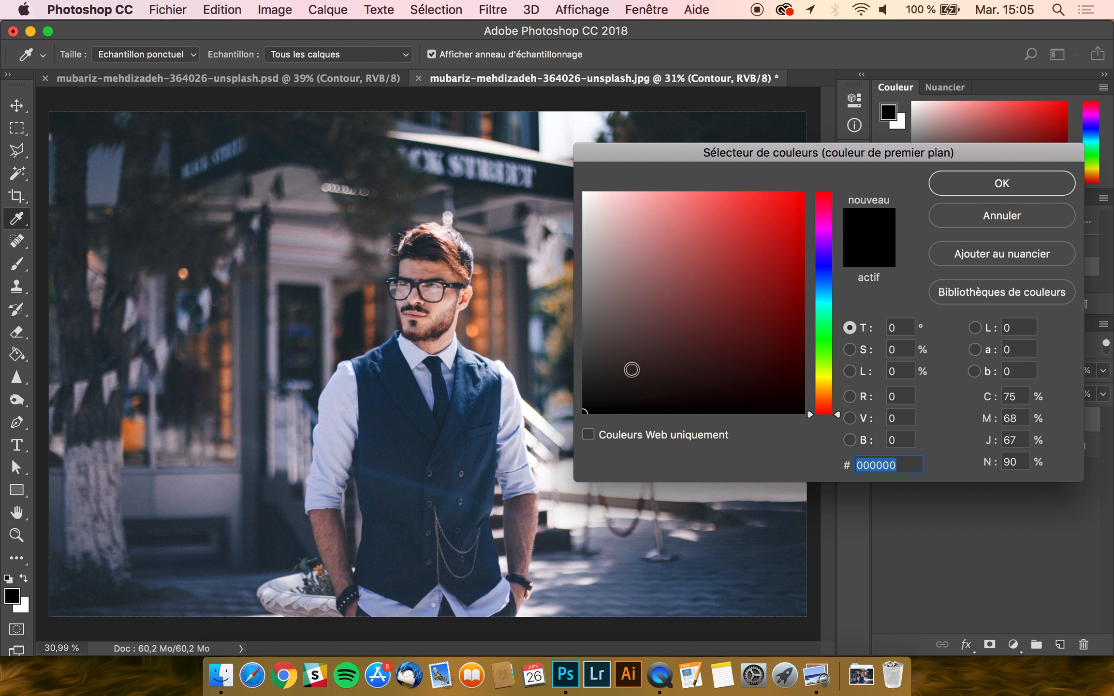
left_click(966, 189)
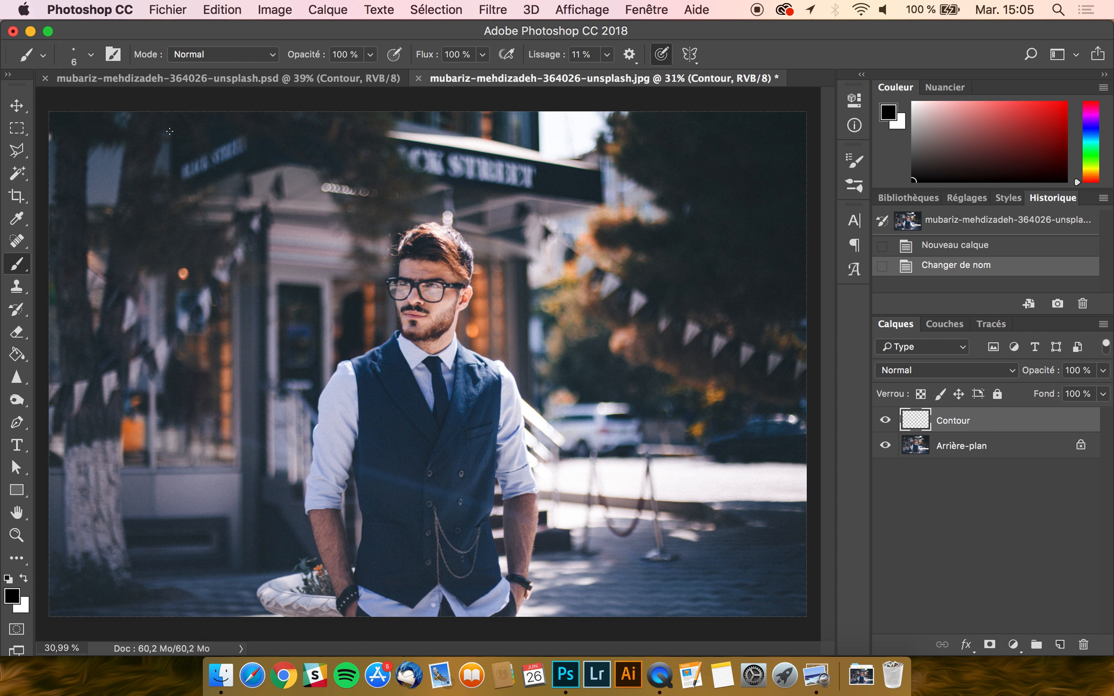
- Review the brush preset's size and hardness, and its tip shape, dynamics and spacing settings
left_click(90, 54)
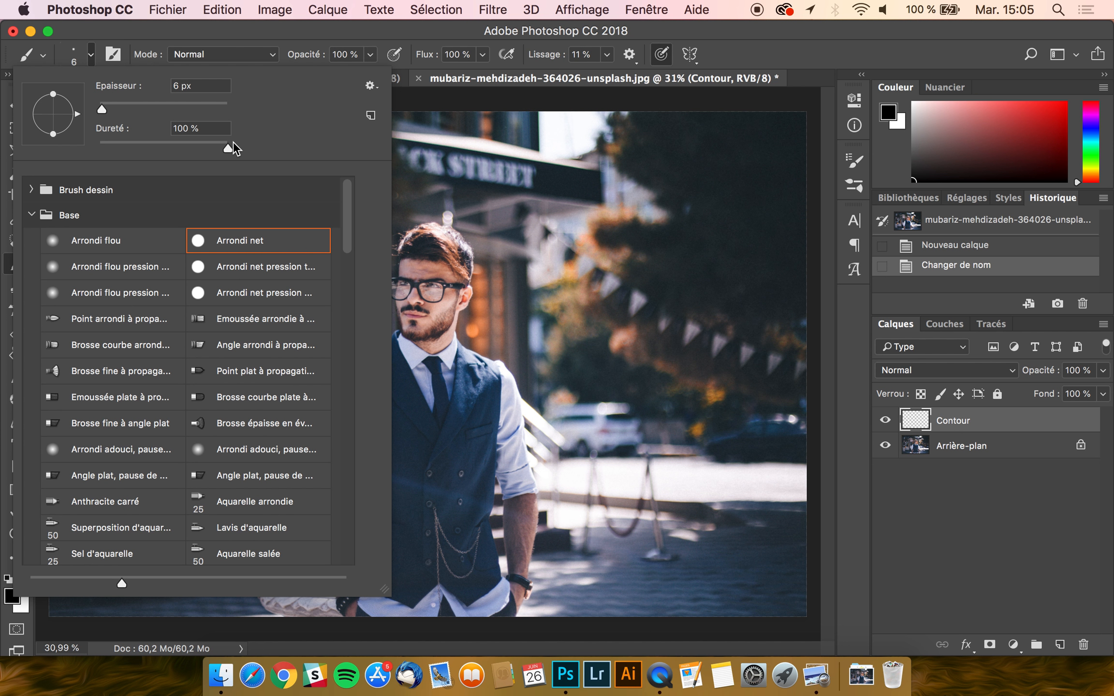
left_click(116, 56)
left_click(116, 55)
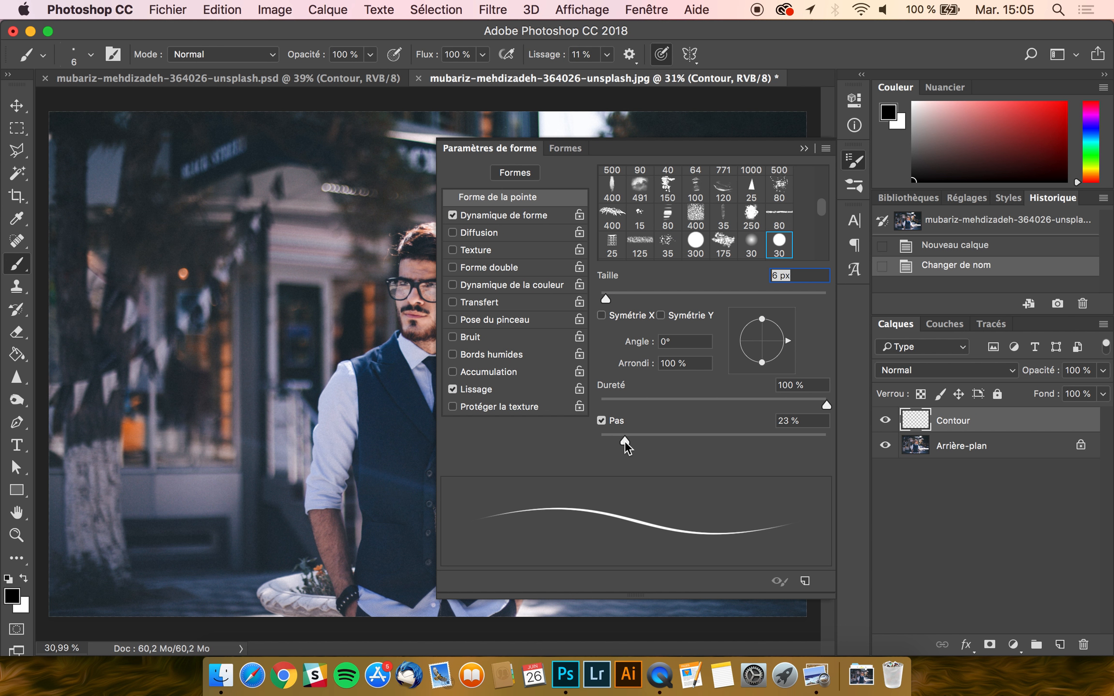
mouse_move(627, 440)
left_mouse_down()
mouse_move(881, 461)
mouse_move(516, 406)
left_mouse_up()
left_click(491, 146)
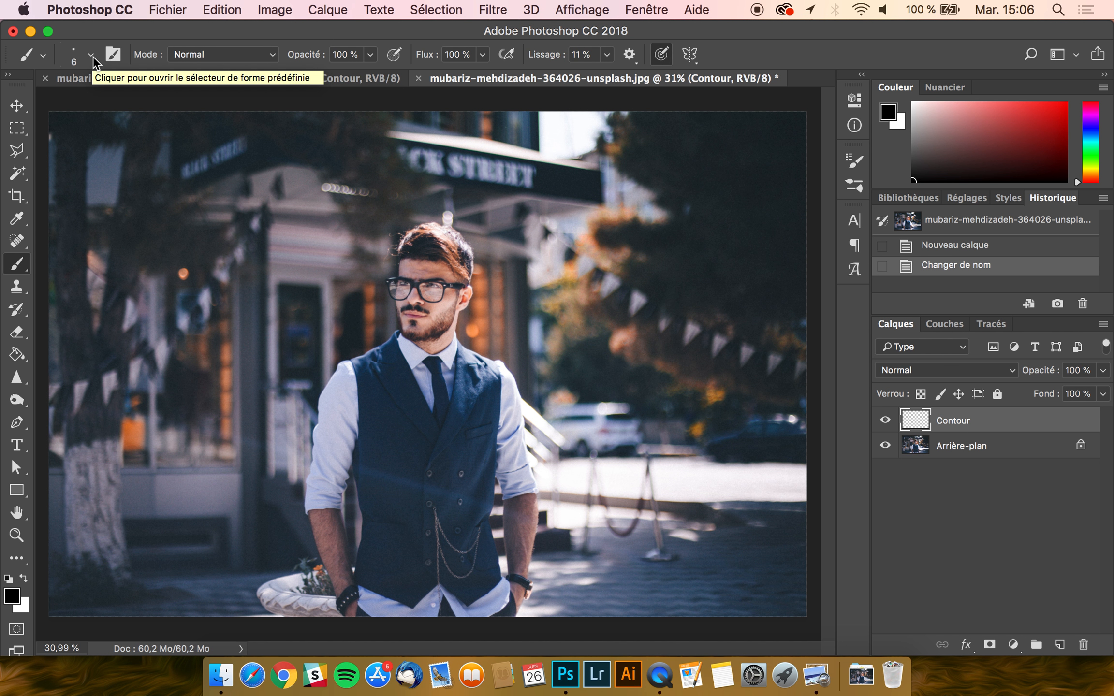
- Trace the outer and lower edges of the shirt collar in black as a trial outline on the Contour layer
scroll(353, 232, "up", 5)
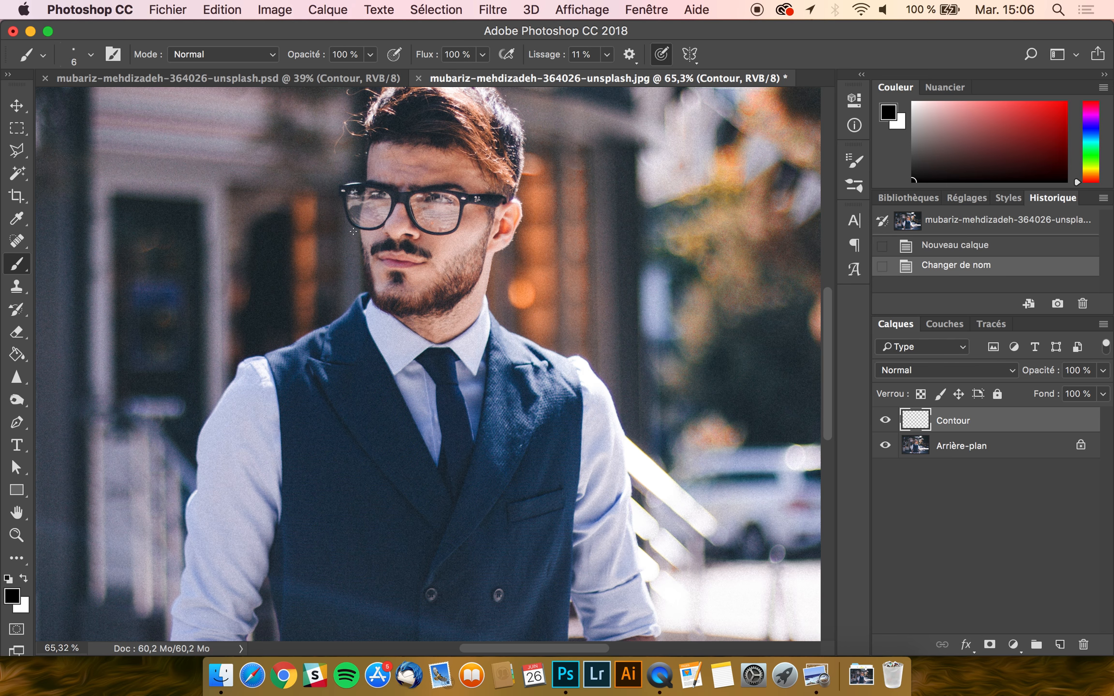
scroll(353, 231, "up", 5)
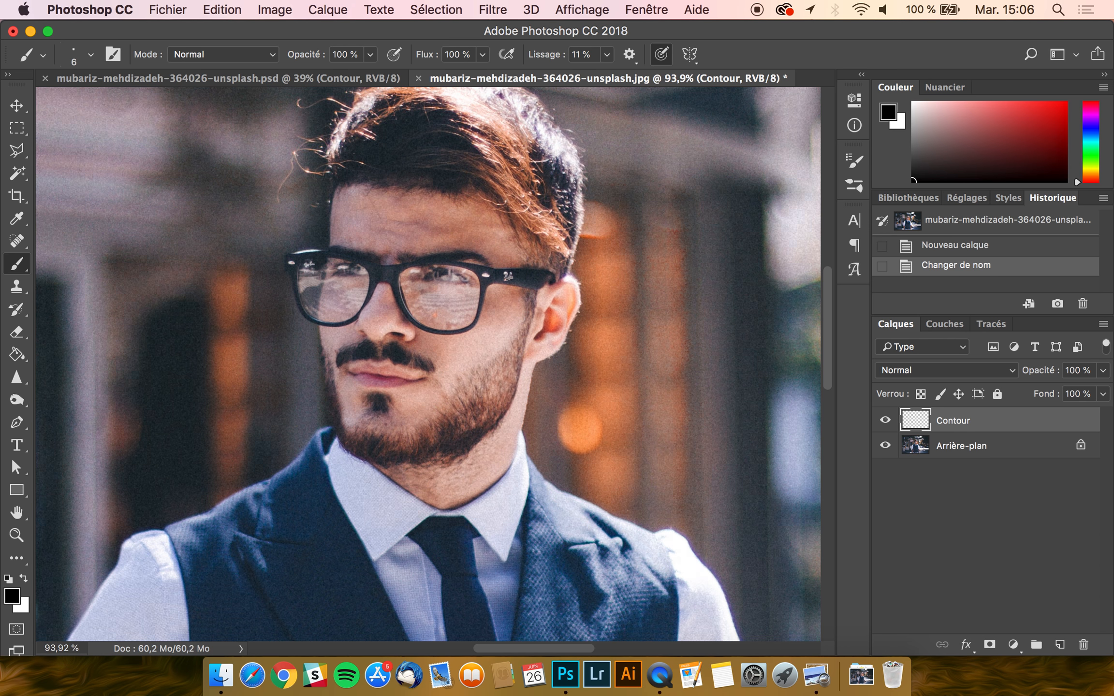
scroll(425, 356, "up", 4)
scroll(424, 357, "down", 5)
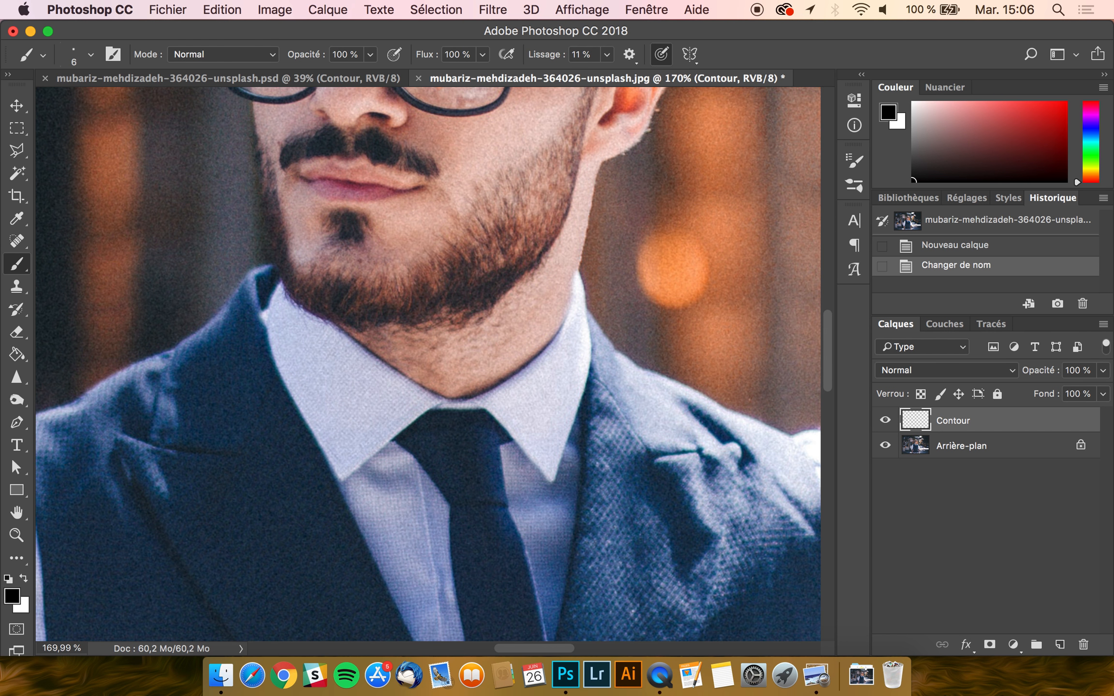
mouse_move(281, 281)
left_mouse_down()
mouse_move(263, 334)
mouse_move(298, 390)
left_mouse_up()
key("super+z")
scroll(428, 365, "down", 3)
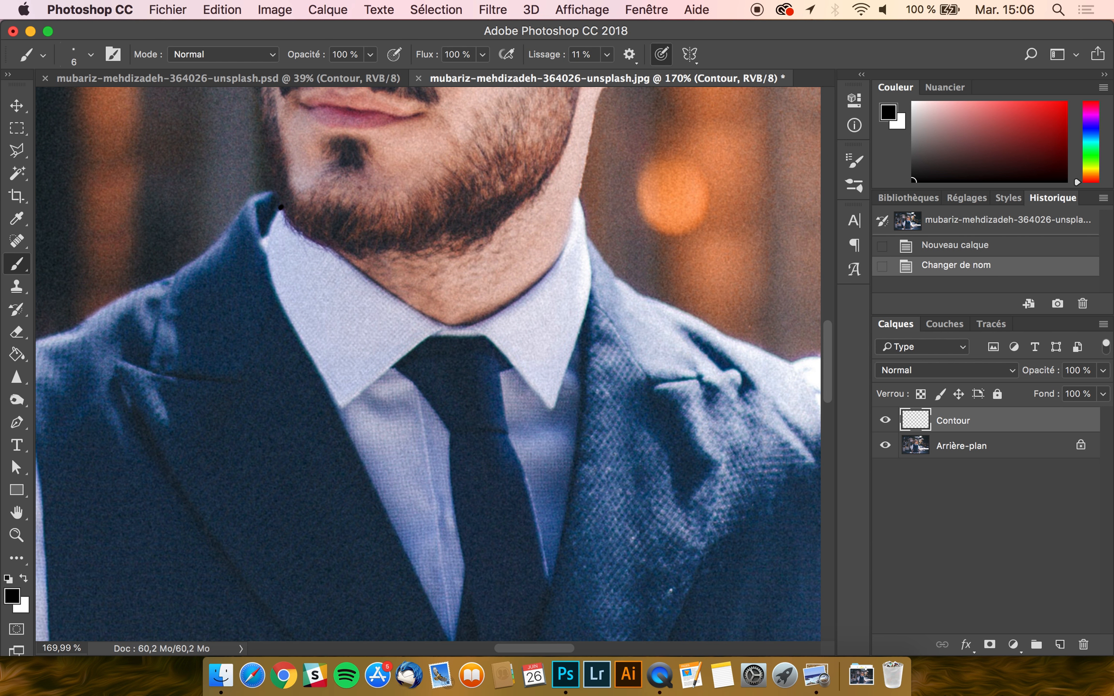
mouse_move(281, 207)
left_mouse_down()
mouse_move(267, 244)
mouse_move(274, 293)
mouse_move(344, 414)
mouse_move(428, 339)
mouse_move(484, 333)
mouse_move(559, 419)
left_mouse_up()
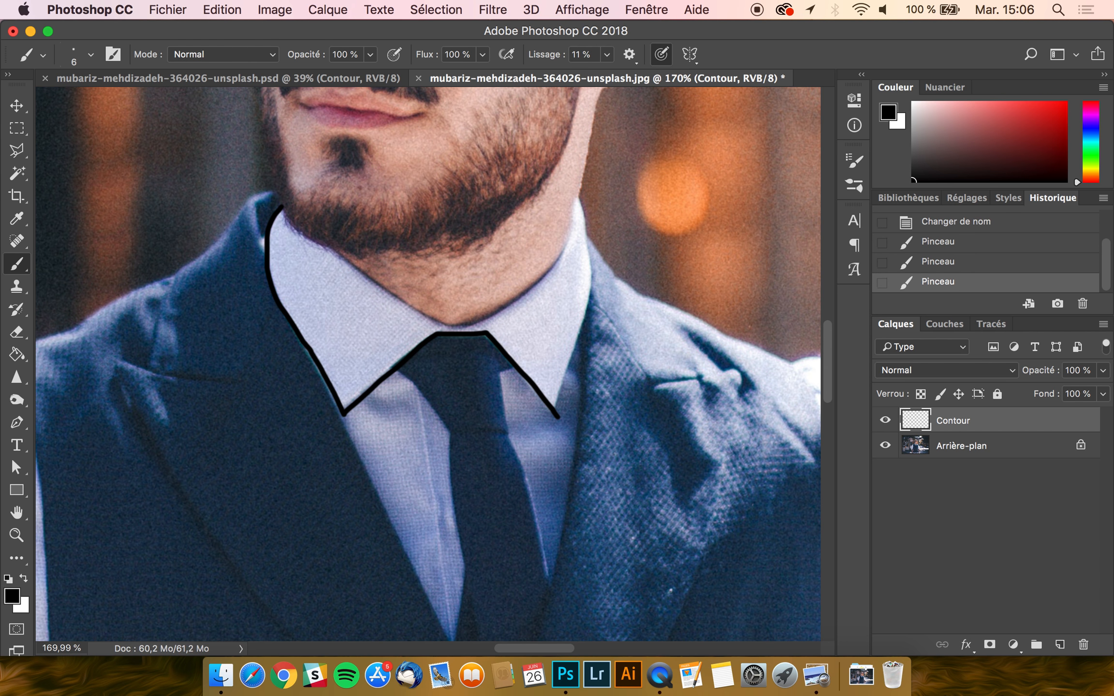
mouse_move(578, 197)
left_mouse_down()
mouse_move(594, 271)
mouse_move(563, 354)
mouse_move(559, 416)
left_mouse_up()
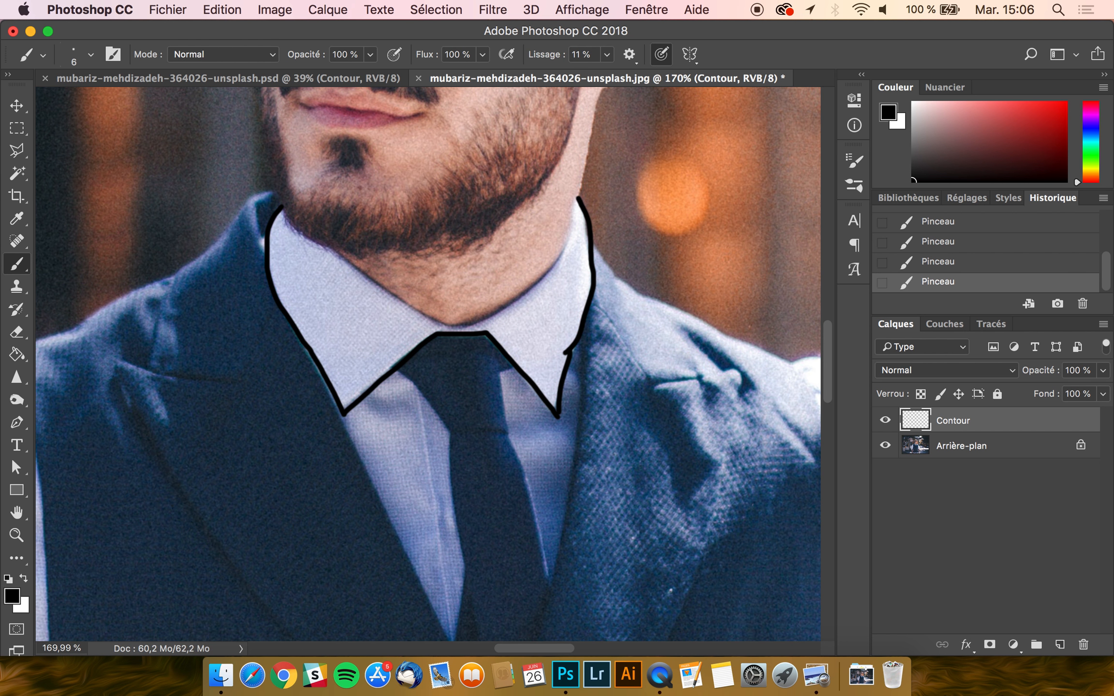
- Delete the Contour layer with the trial outline and create a new empty layer named Contour
key("BackSpace")
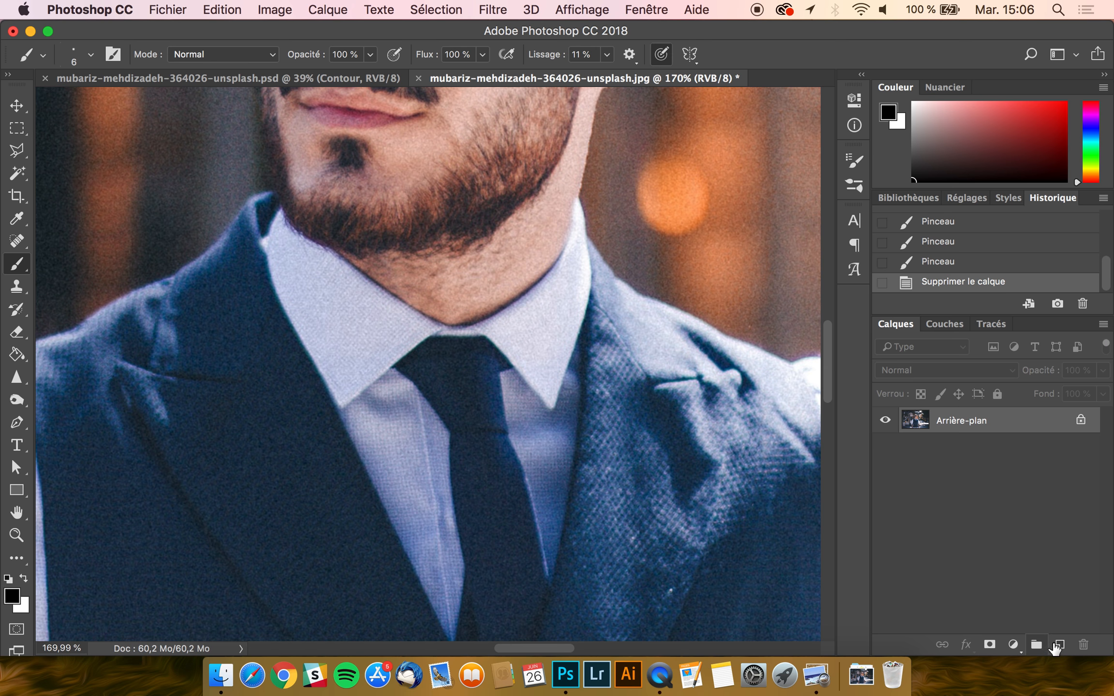
left_click(1059, 644)
double_click(952, 420)
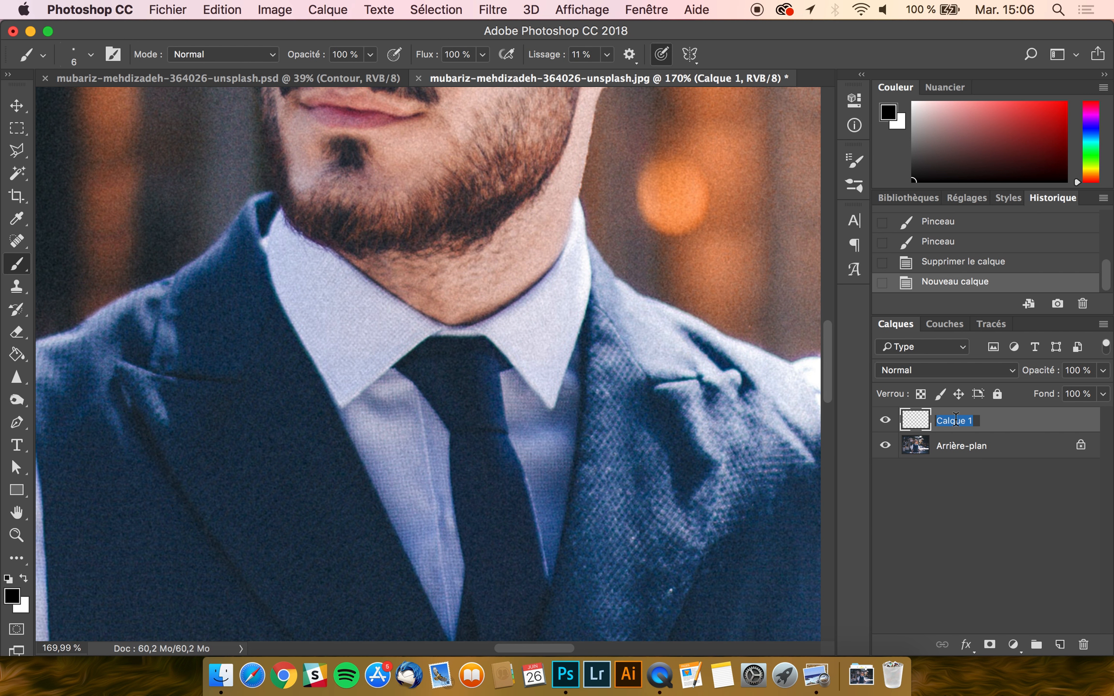
type("Contour")
key("Return")
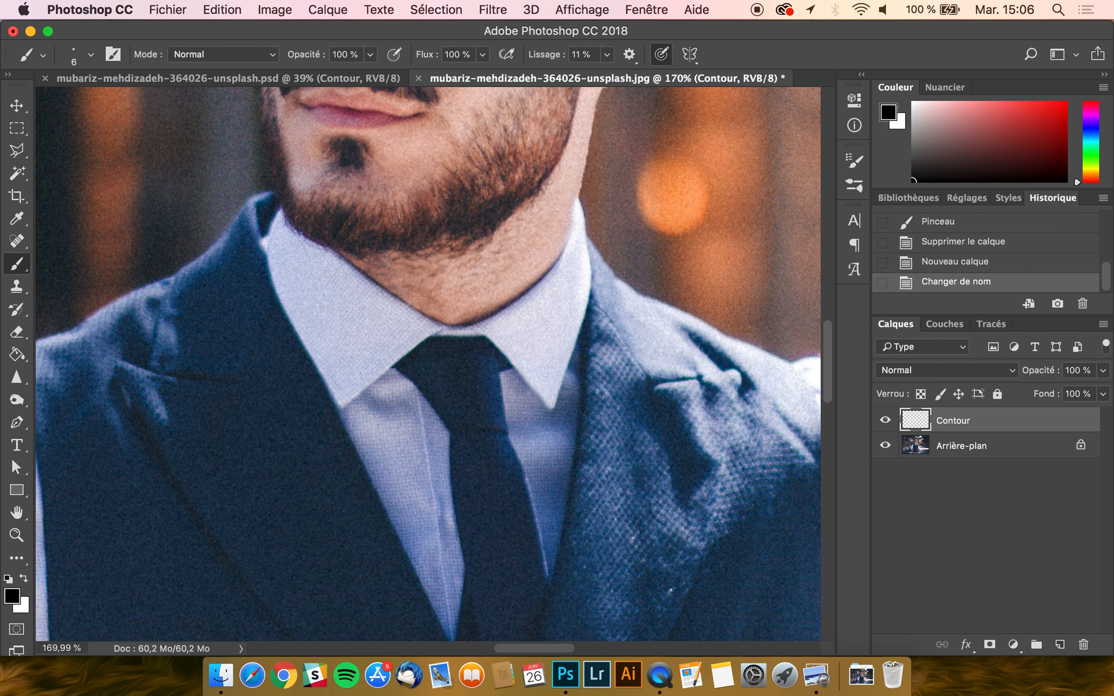
- Trace the collar's outer edge and the notched vest lapel on the image's left side with black brush strokes
mouse_move(283, 206)
left_mouse_down()
mouse_move(262, 257)
mouse_move(343, 423)
left_mouse_up()
mouse_move(273, 190)
left_mouse_down()
mouse_move(160, 333)
mouse_move(153, 373)
left_mouse_up()
mouse_move(227, 382)
left_mouse_down()
mouse_move(112, 361)
mouse_move(233, 624)
left_mouse_up()
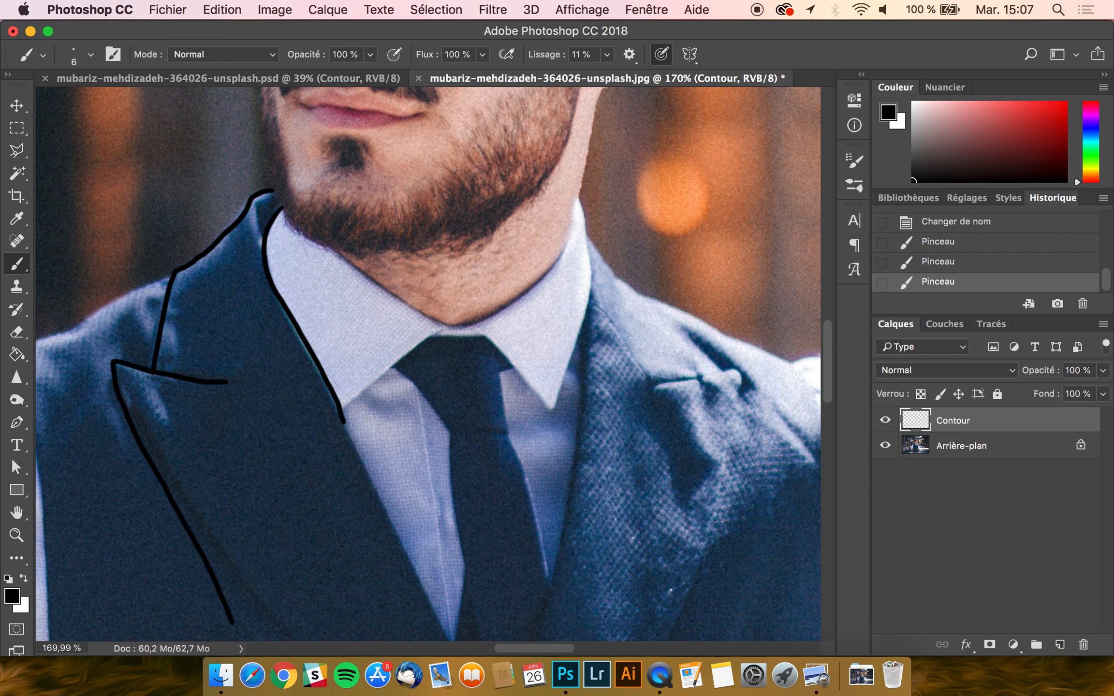
- Try to trace the shirt collar's upper edge beneath the beard
scroll(427, 364, "down", 2)
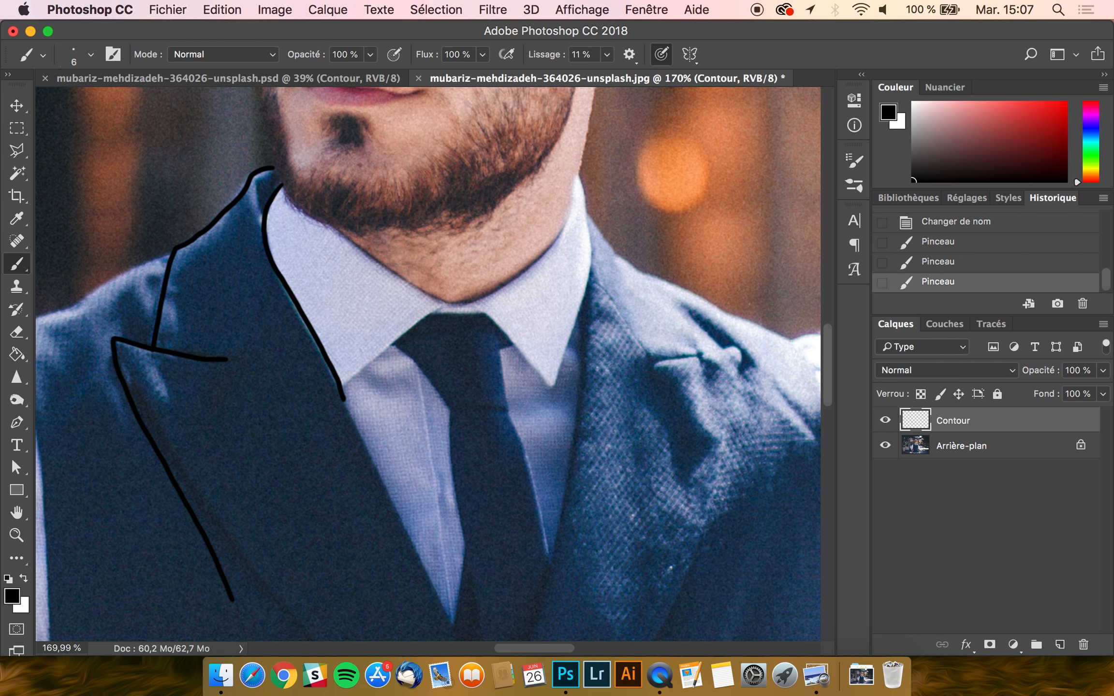
mouse_move(281, 184)
left_mouse_down()
mouse_move(305, 221)
mouse_move(338, 228)
mouse_move(429, 308)
left_mouse_up()
key("super+z")
- Set the brush smoothing to 52%
left_click(605, 54)
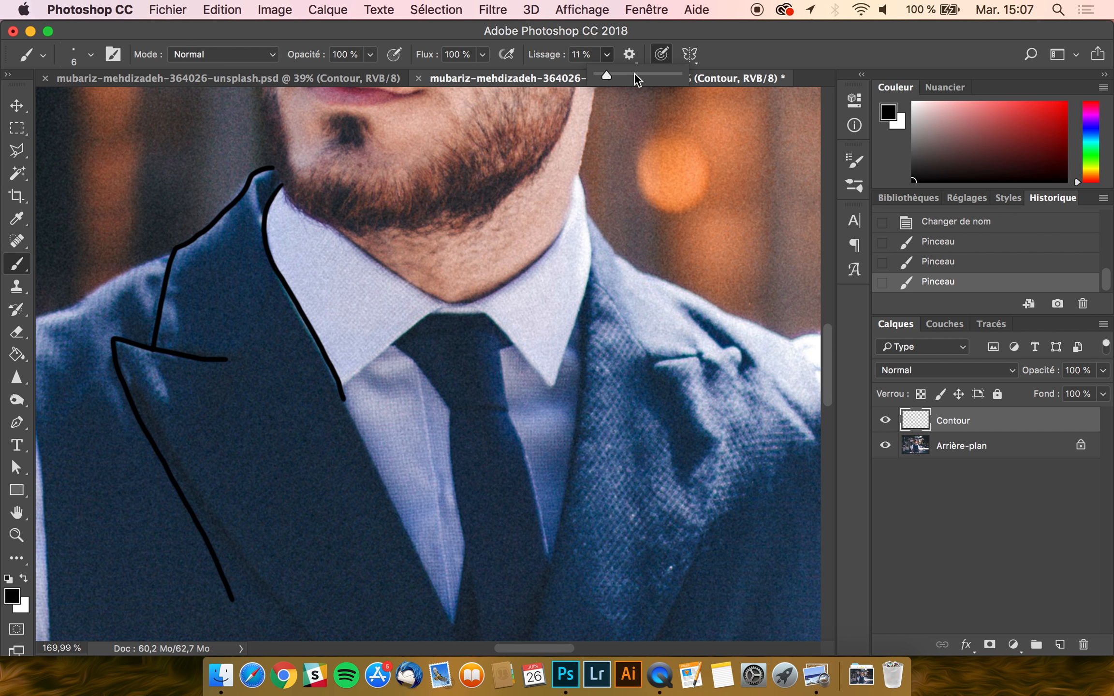
left_click_drag(634, 74, 638, 76)
left_click(450, 30)
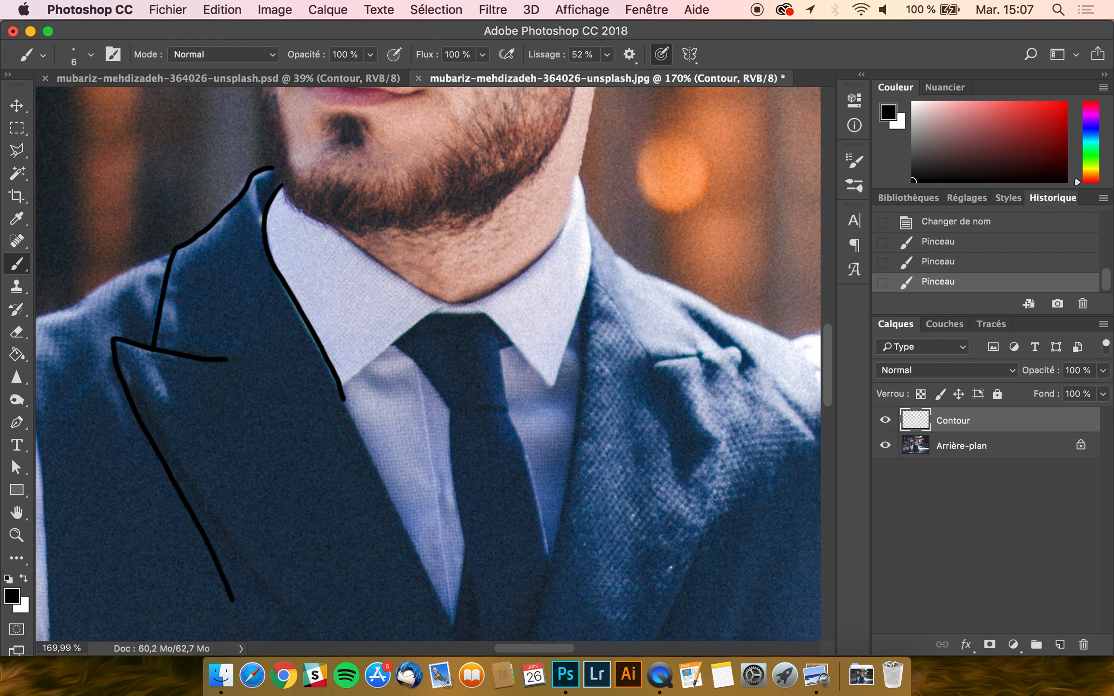
- Try again to trace the collar's upper edge along the neck using the increased smoothing
mouse_move(282, 188)
left_mouse_down()
mouse_move(297, 220)
mouse_move(336, 230)
left_mouse_up()
key("super+z")
left_click_drag(282, 187, 289, 201)
mouse_move(300, 210)
left_mouse_down()
mouse_move(422, 294)
mouse_move(463, 308)
mouse_move(553, 257)
mouse_move(574, 186)
left_mouse_up()
key("super+z")
- Trace the collar's upper edge around the neck and down the outer edge of the collar's right side to its point
scroll(429, 302, "up", 3)
scroll(586, 171, "up", 4)
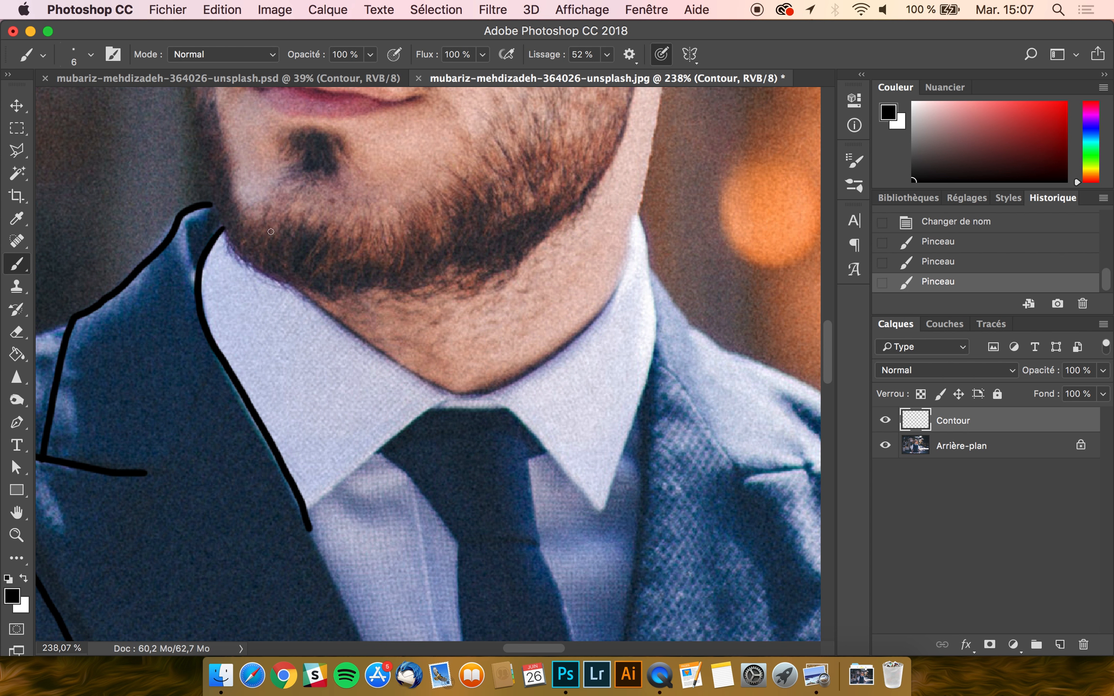
mouse_move(233, 250)
left_mouse_down()
mouse_move(420, 382)
mouse_move(470, 396)
mouse_move(457, 393)
left_mouse_up()
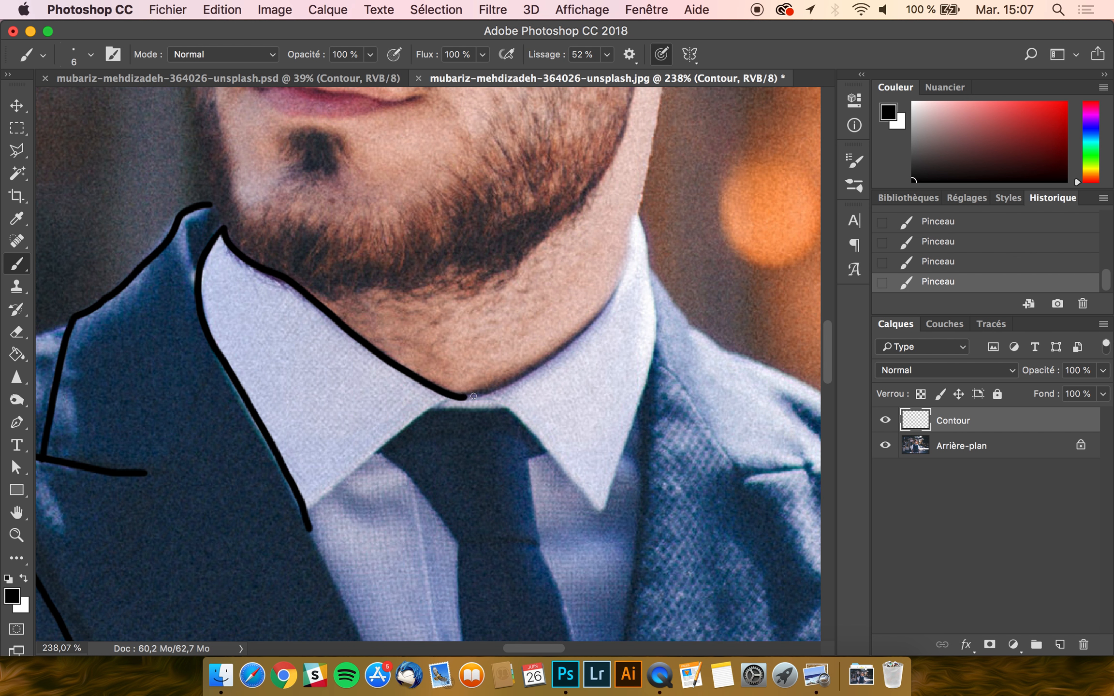
mouse_move(473, 395)
left_mouse_down()
mouse_move(565, 348)
mouse_move(616, 299)
mouse_move(638, 195)
mouse_move(658, 348)
mouse_move(590, 517)
left_mouse_up()
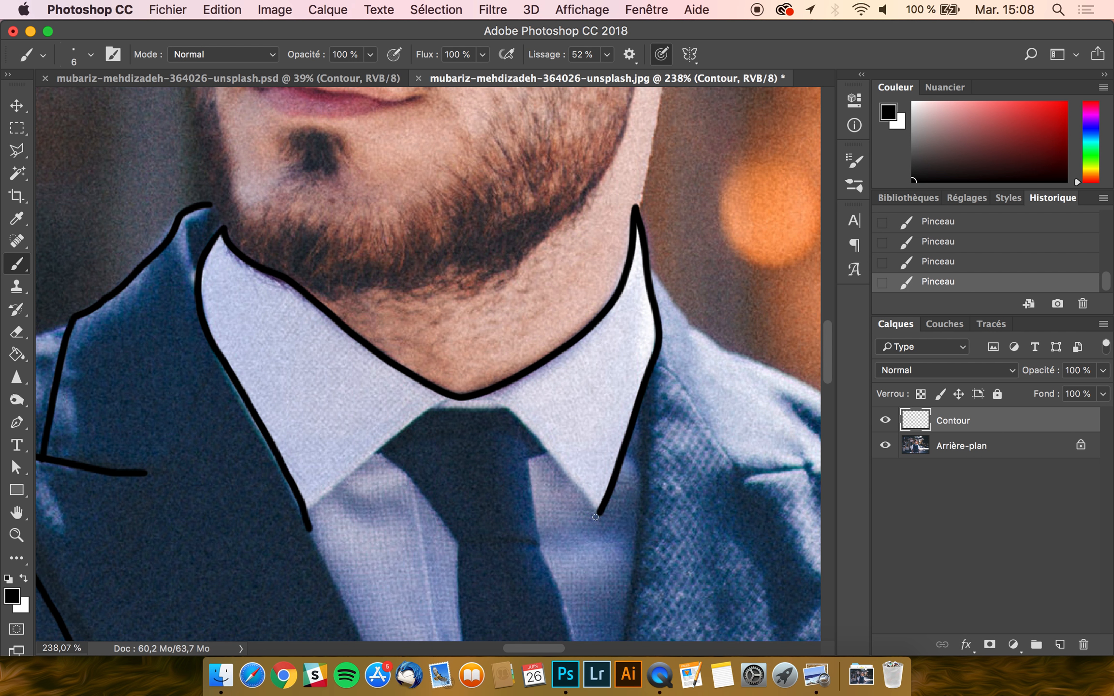
- Trace the collar's lower edges from point to point, passing over the top of the tie knot
mouse_move(595, 506)
left_mouse_down()
mouse_move(539, 431)
mouse_move(481, 403)
mouse_move(422, 411)
mouse_move(344, 474)
mouse_move(303, 528)
left_mouse_up()
key("super+z")
scroll(454, 303, "down", 2)
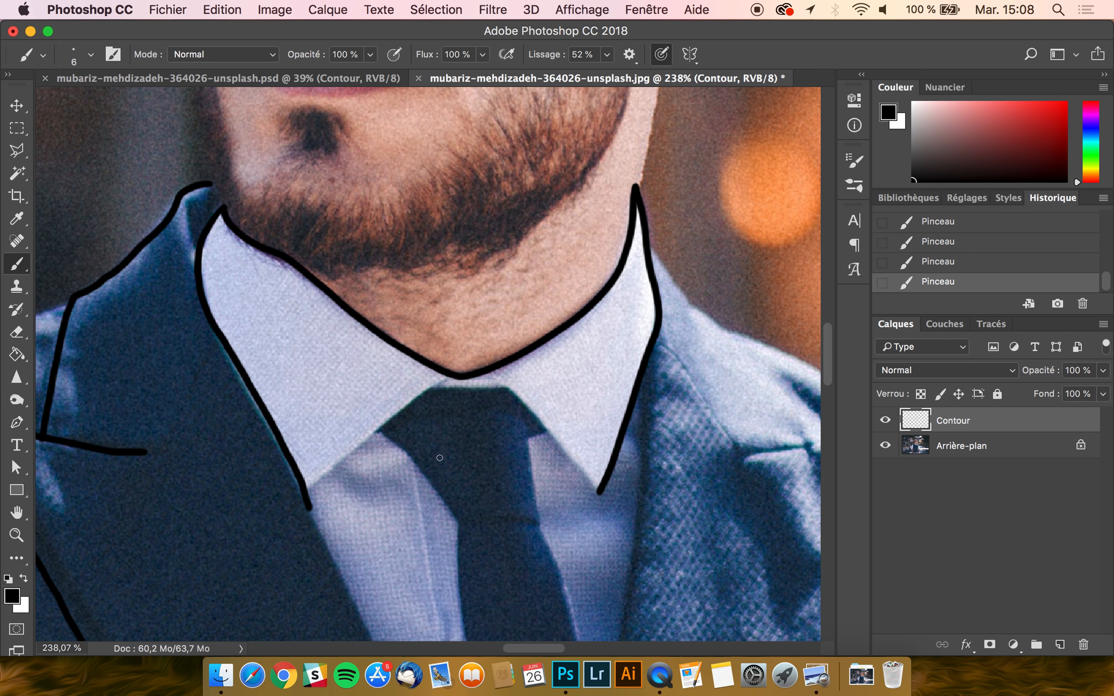
scroll(293, 494, "down", 3)
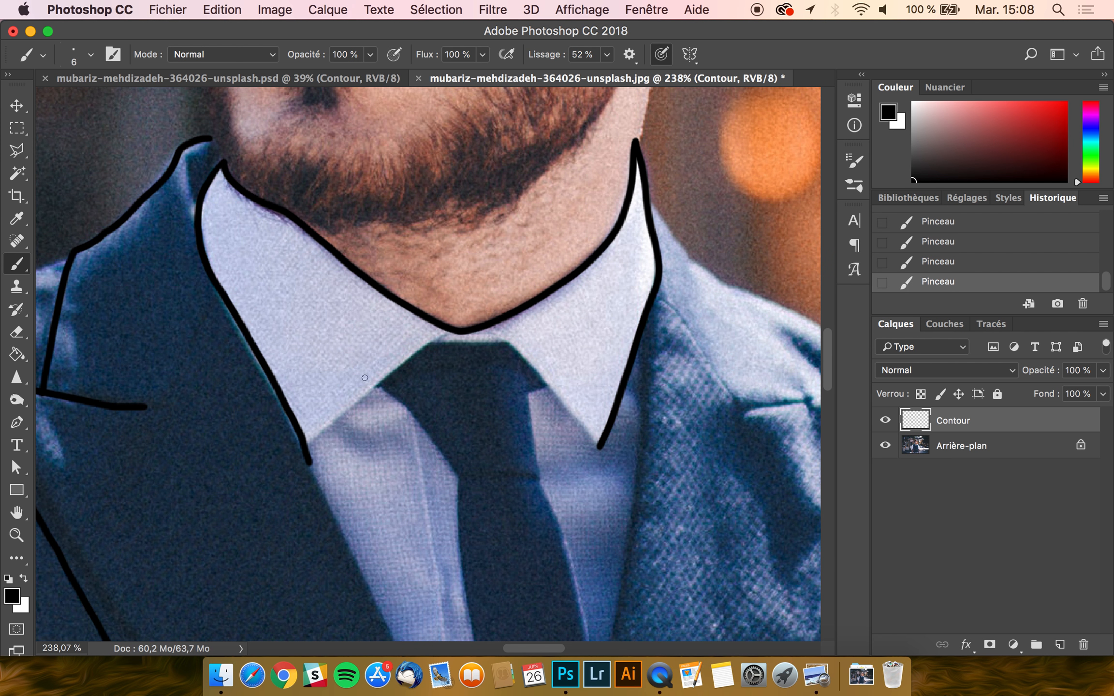
mouse_move(313, 457)
left_mouse_down()
mouse_move(445, 334)
mouse_move(517, 338)
mouse_move(601, 454)
left_mouse_up()
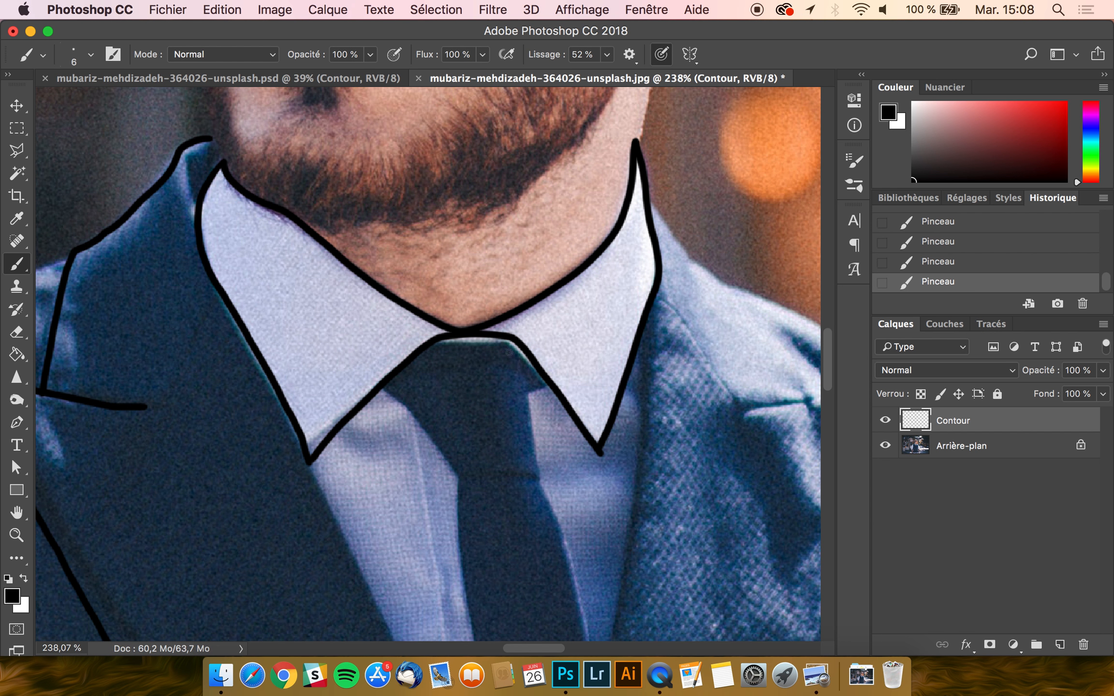
- Trace the vest's shoulder line from the lapel out to the white sleeve on the image's left side
scroll(491, 338, "left", 10)
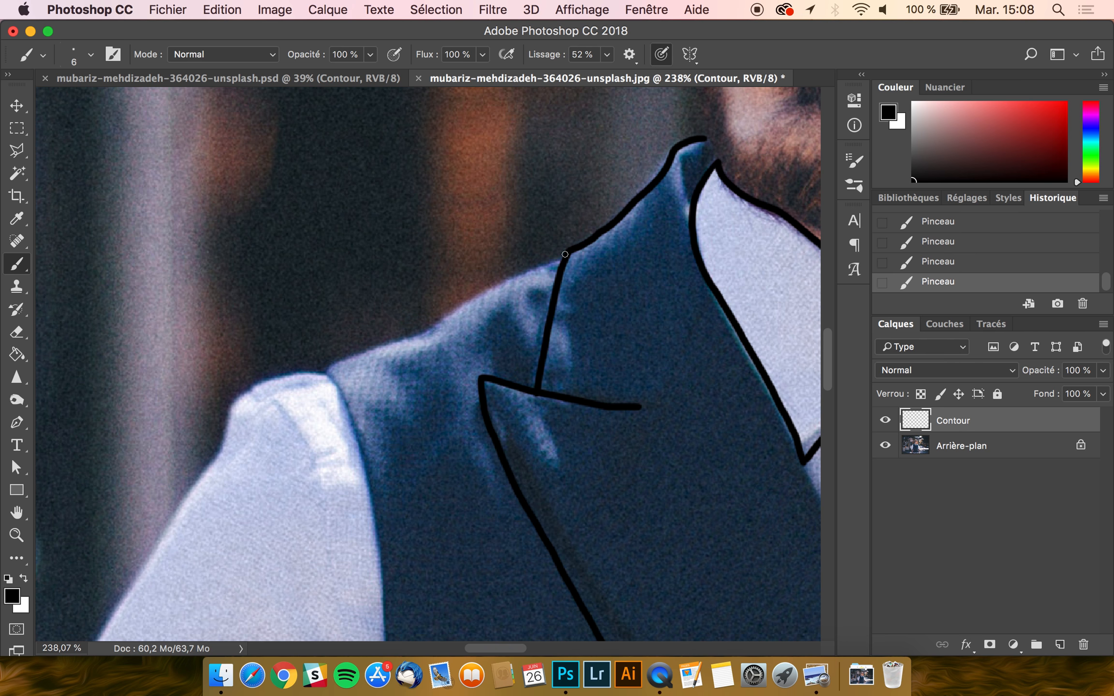
mouse_move(555, 260)
left_mouse_down()
mouse_move(420, 345)
mouse_move(322, 381)
left_mouse_up()
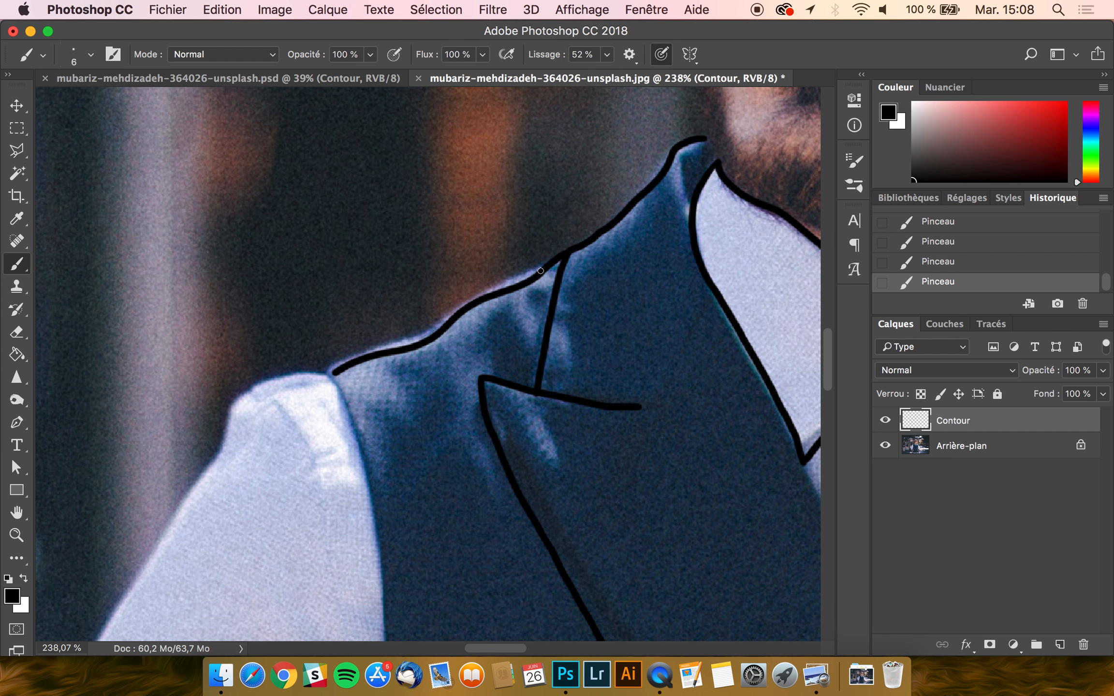
scroll(430, 339, "down", 10)
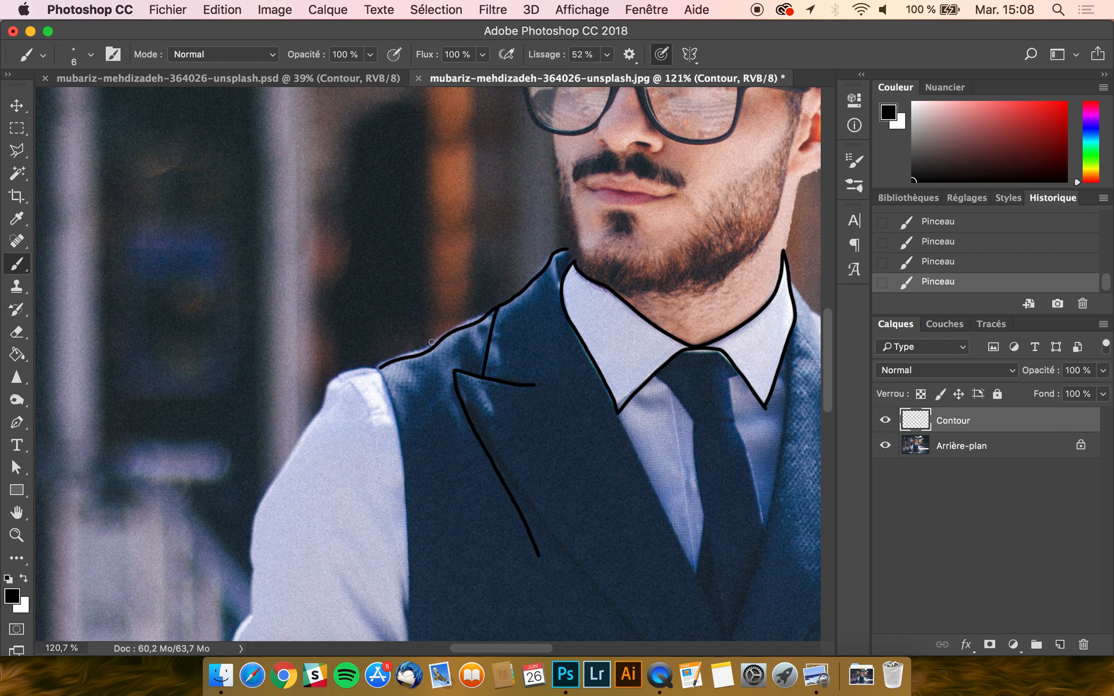
scroll(472, 399, "down", 1)
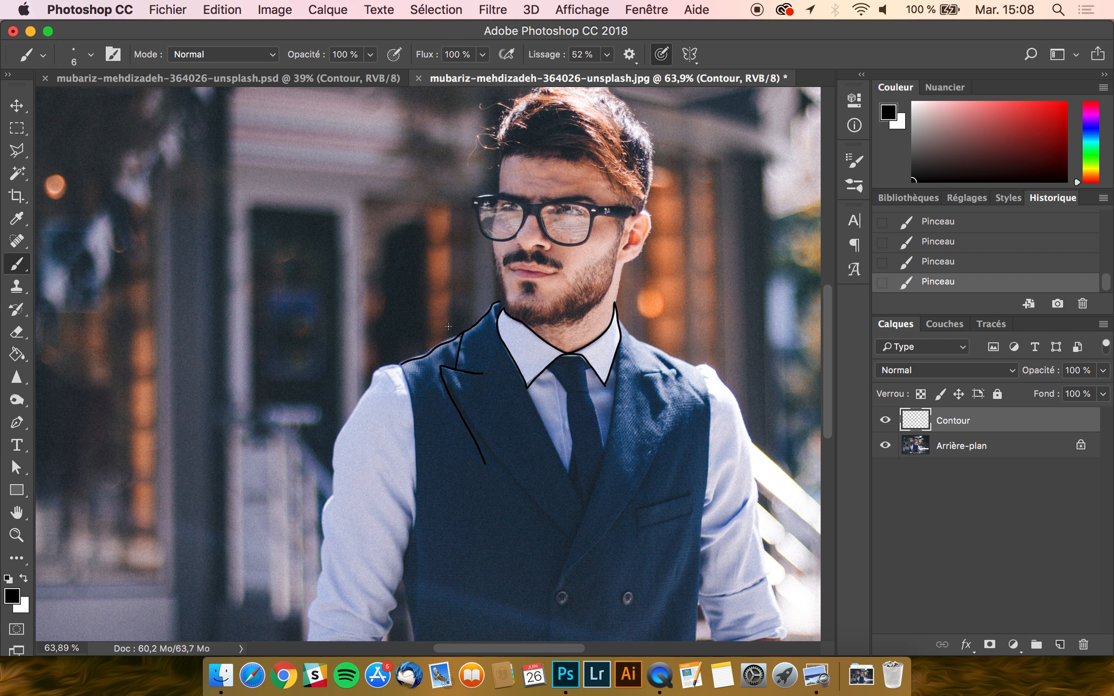
- Undo the last shoulder stroke and retrace the vest's shoulder line from the lapel to the sleeve on the image's left side
scroll(428, 361, "up", 12)
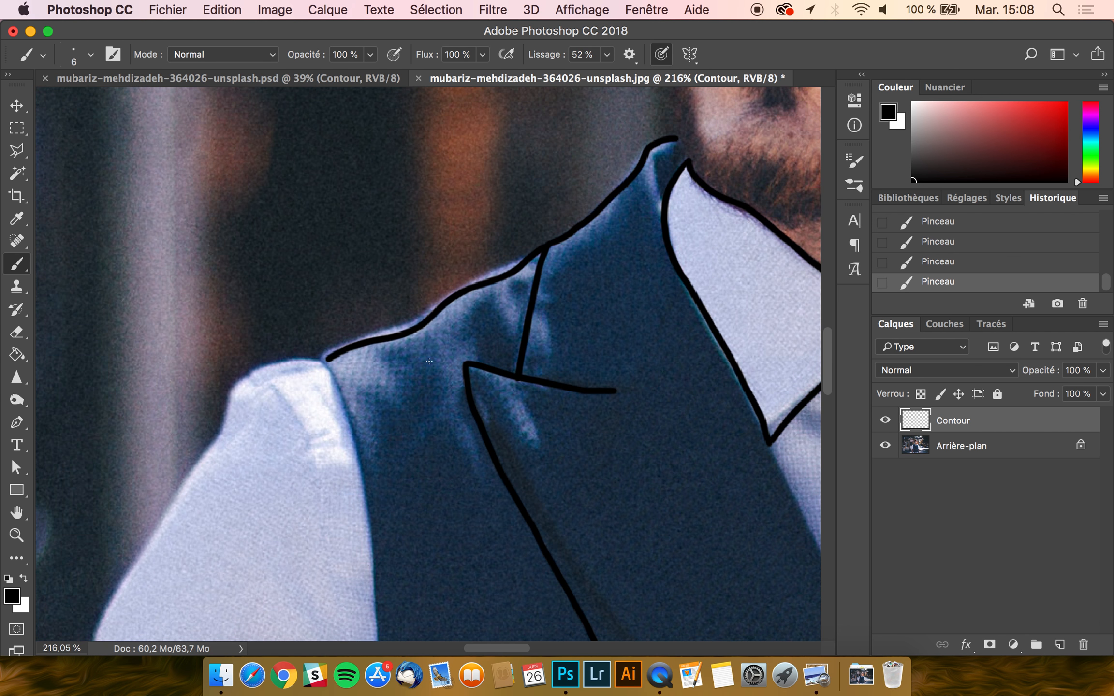
key("super+z")
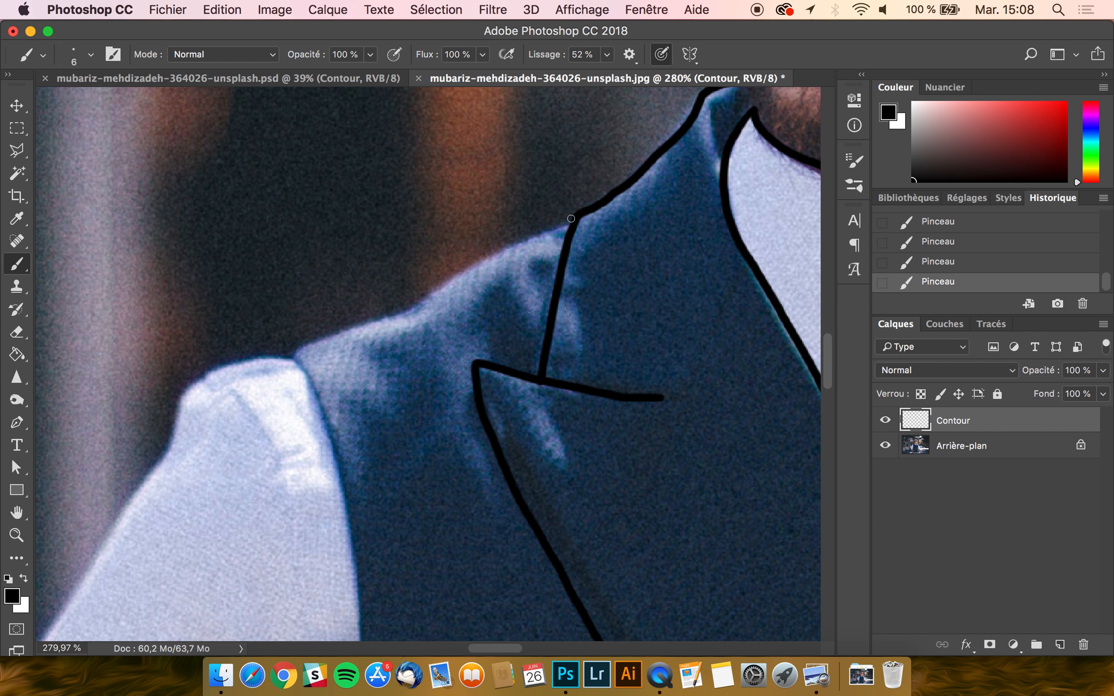
mouse_move(573, 215)
left_mouse_down()
mouse_move(313, 341)
mouse_move(287, 367)
mouse_move(295, 371)
left_mouse_up()
key("super+minus")
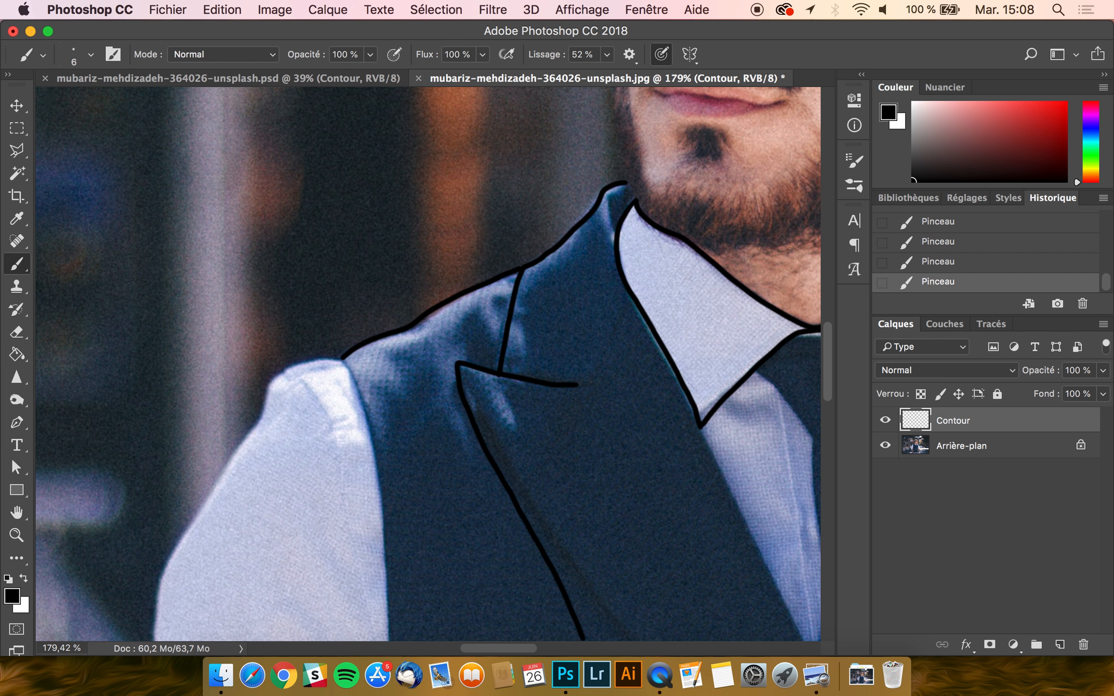
- Trace the start of the vest's shoulder line, from the shirt collar outward on the image's right side
key("super+minus")
key("super+minus")
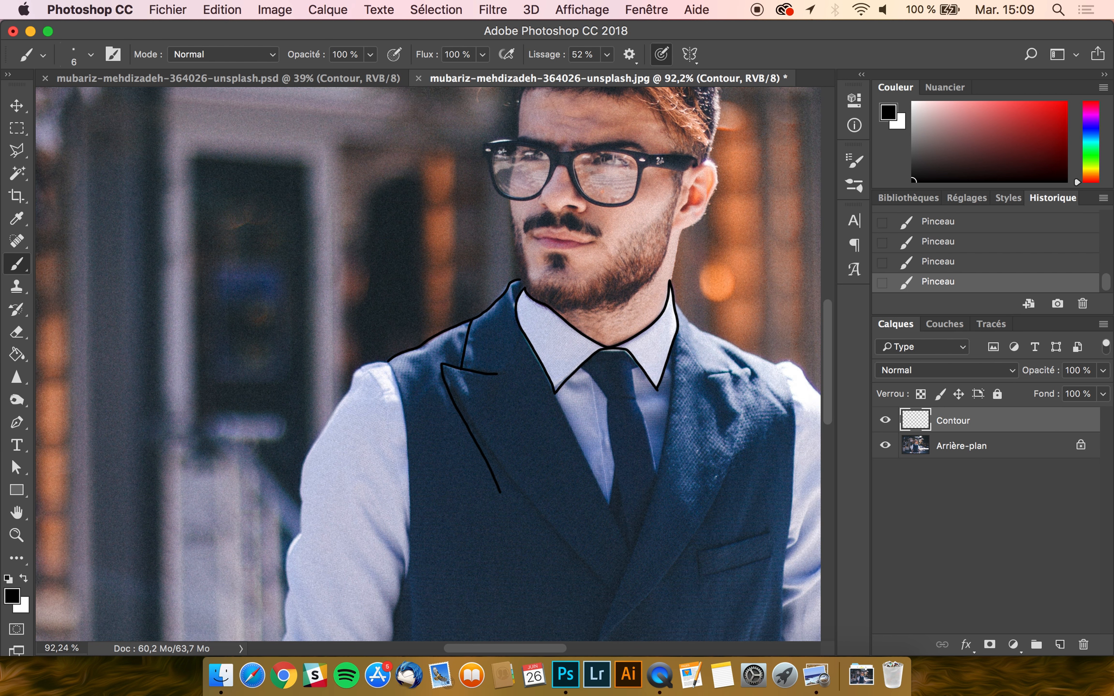
key("super+minus")
scroll(654, 286, "up", 8)
scroll(410, 294, "down", 1)
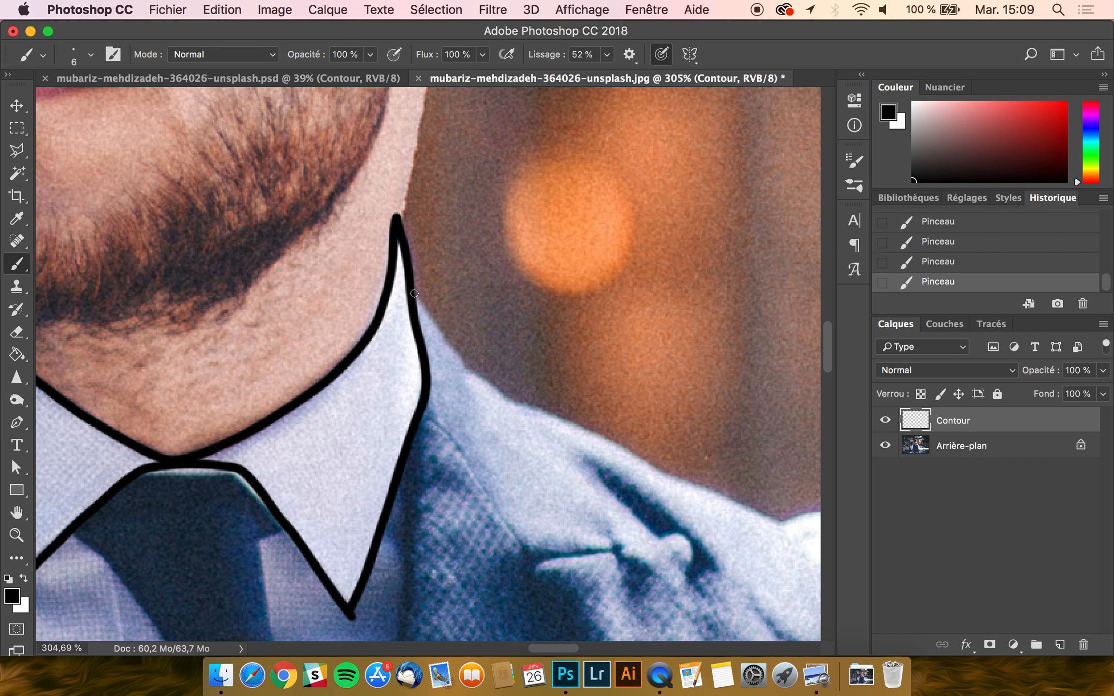
left_click_drag(415, 296, 505, 409)
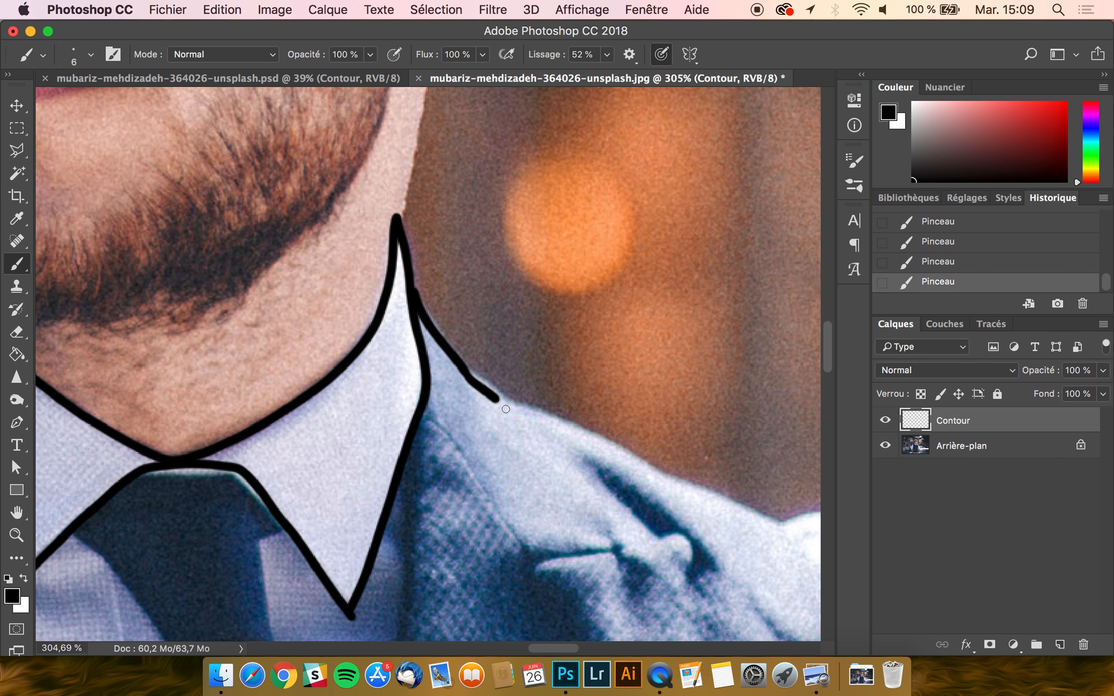
- Try to extend the shoulder line on the image's right side out to the white sleeve, and undo the stroke
scroll(506, 409, "down", 5)
scroll(506, 409, "right", 2)
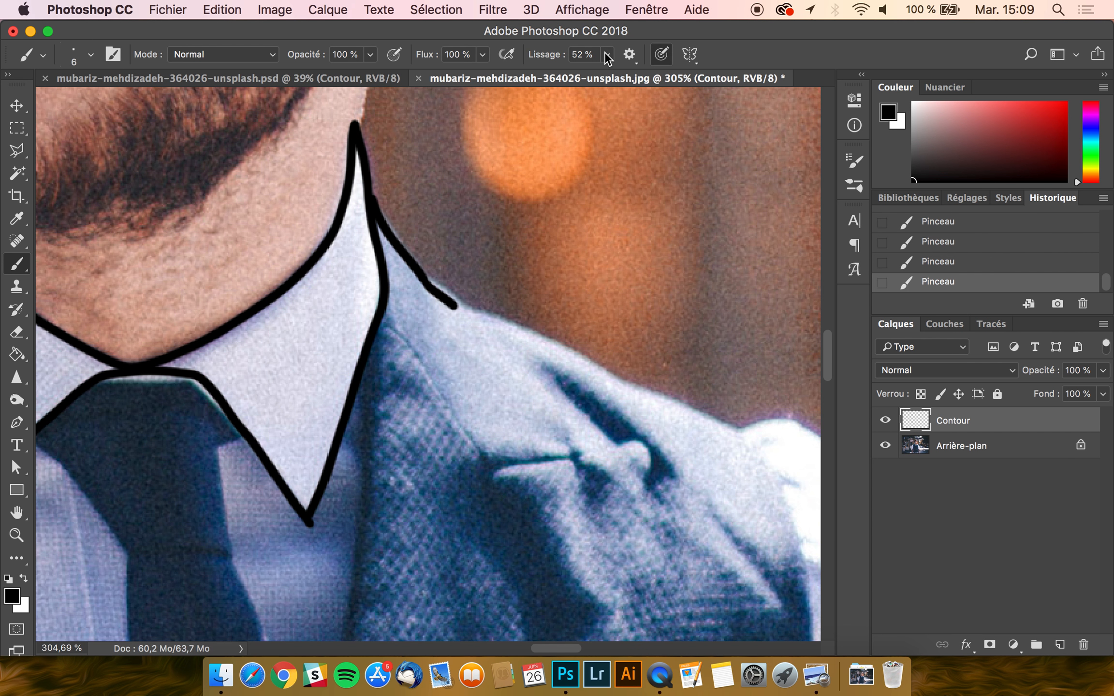
scroll(435, 350, "down", 4)
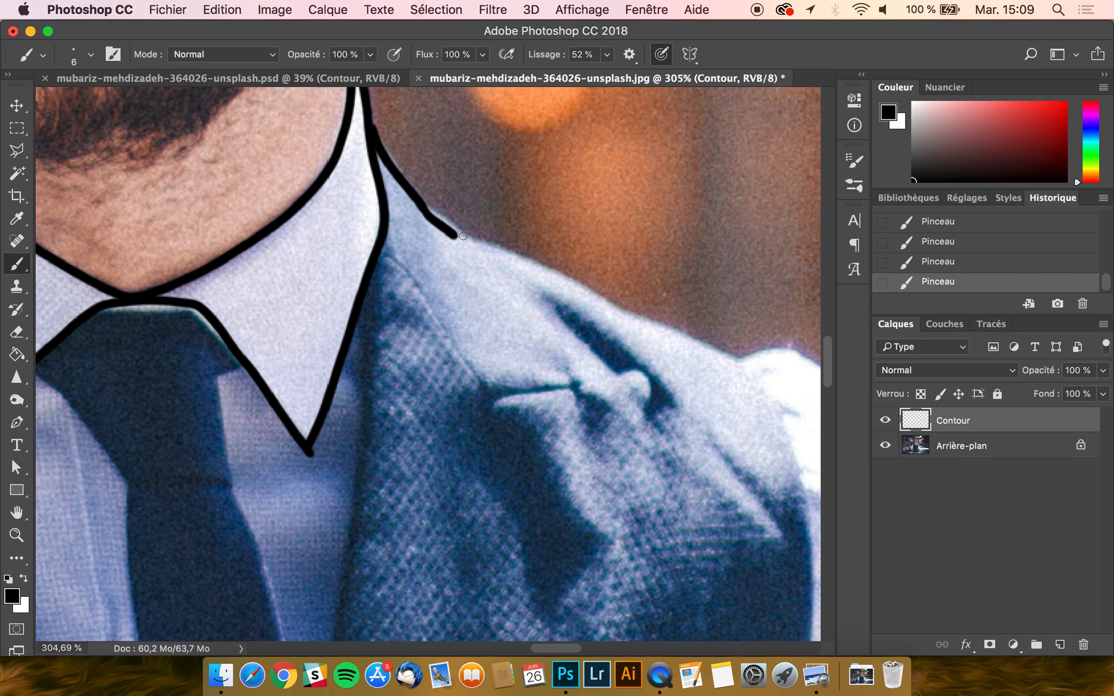
mouse_move(457, 236)
left_mouse_down()
mouse_move(504, 249)
mouse_move(620, 314)
mouse_move(686, 321)
mouse_move(740, 362)
left_mouse_up()
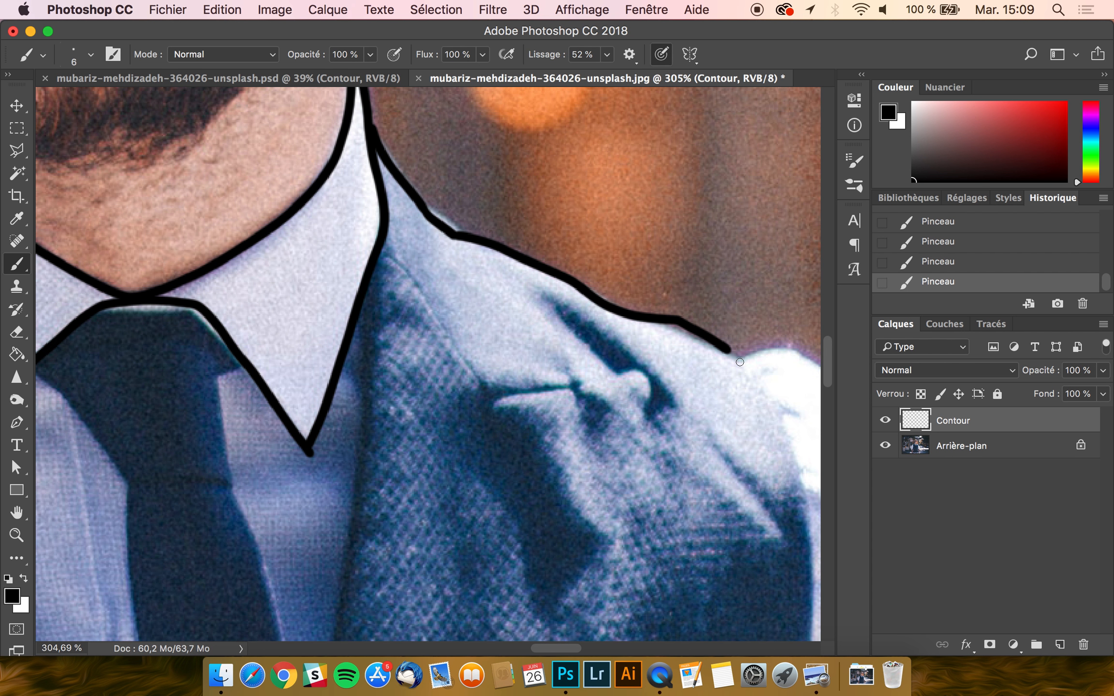
key("super+z")
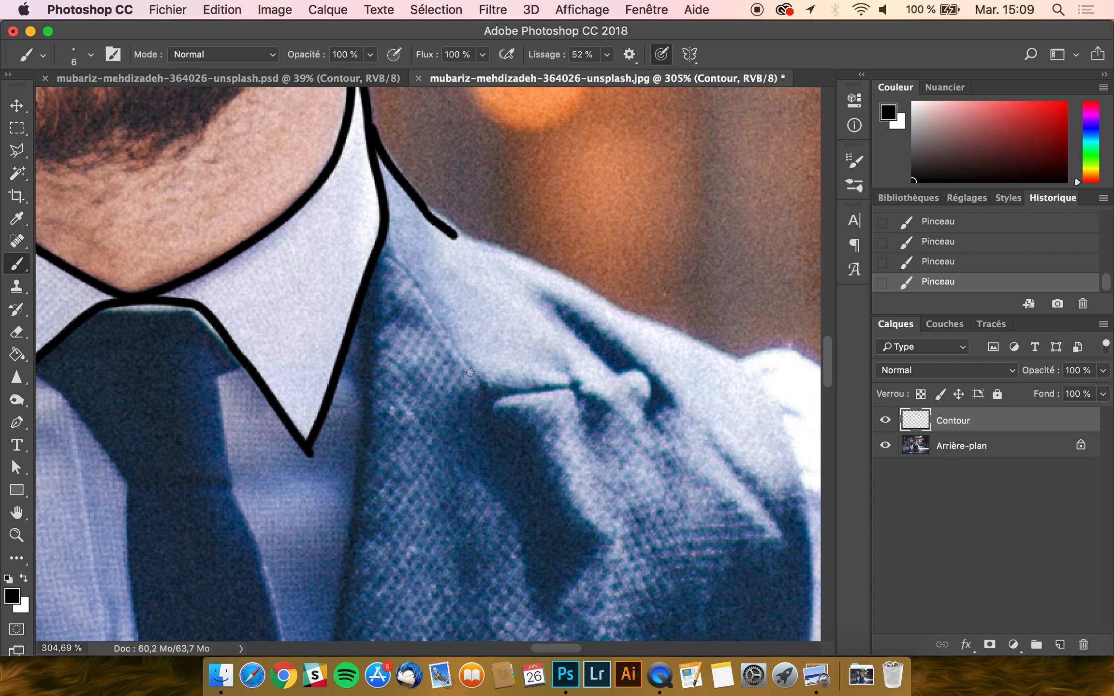
- View the example image "photoshop dessin transparent.jpg" in Preview and return to the Photoshop document
scroll(380, 409, "down", 2)
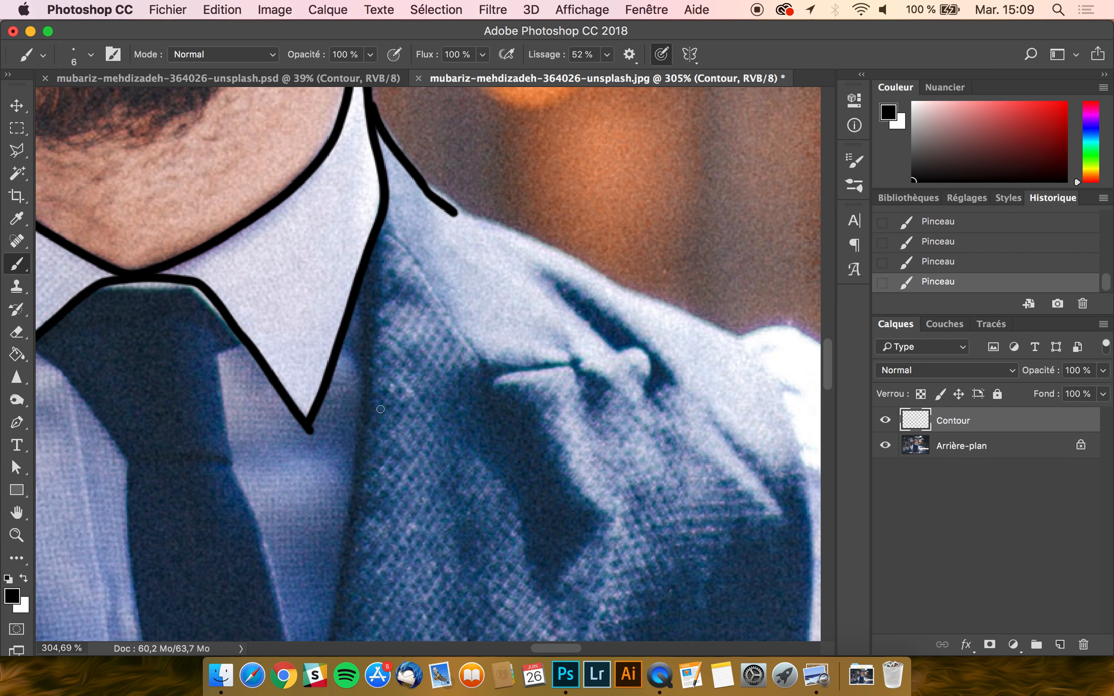
scroll(380, 408, "down", 3)
scroll(380, 409, "left", 2)
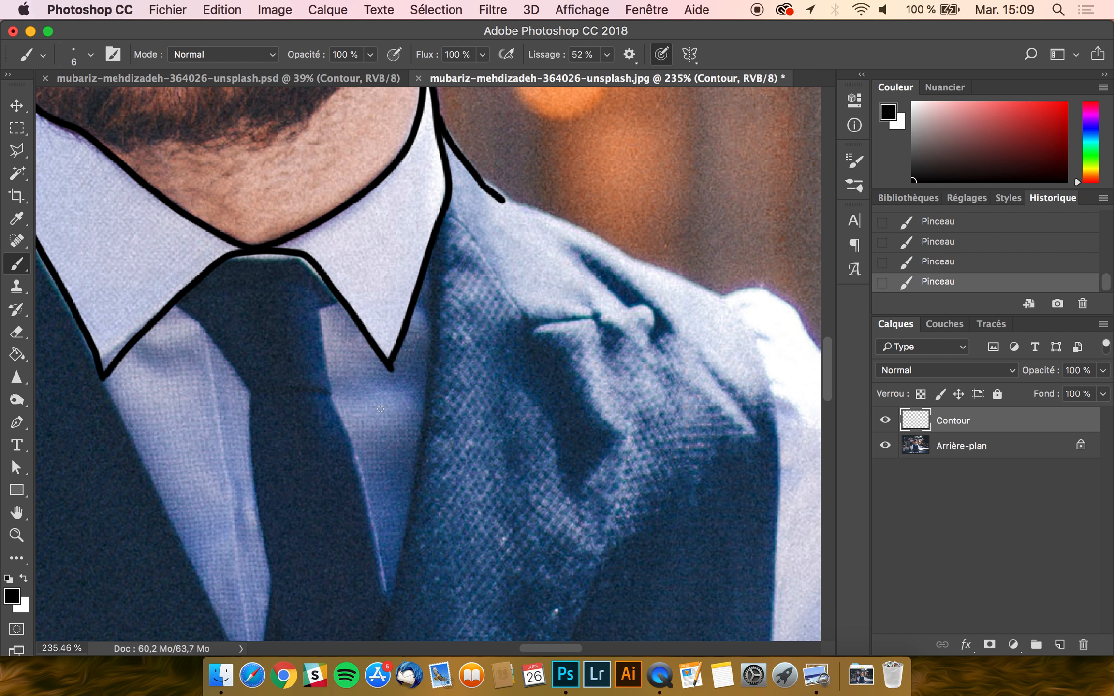
left_click(816, 687)
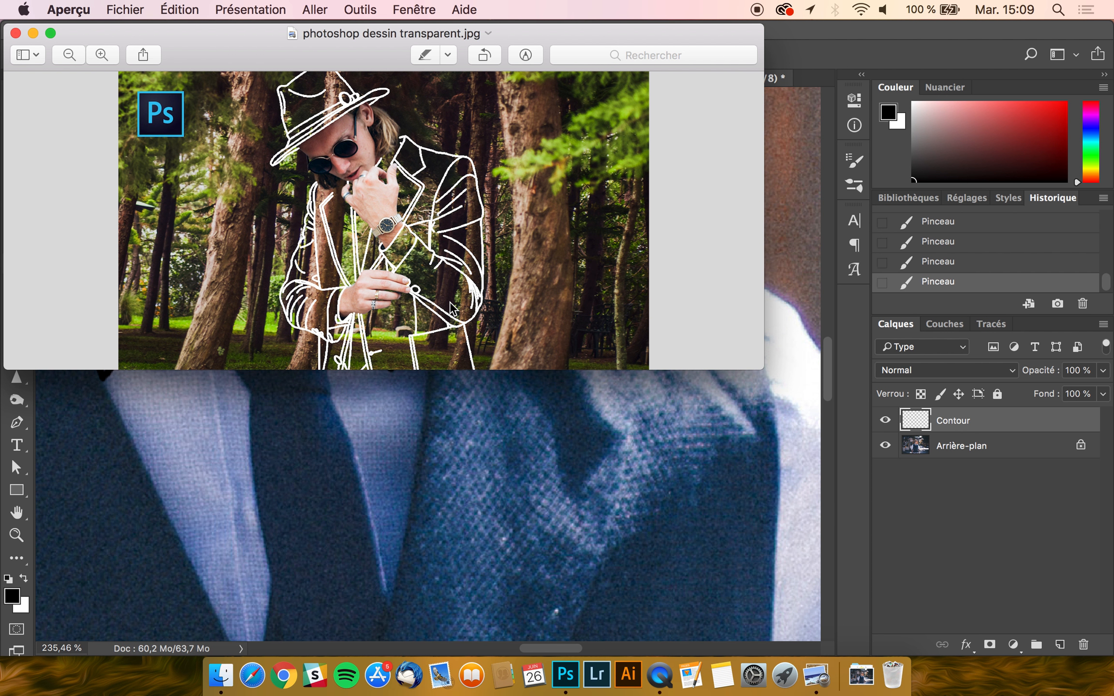
left_click(794, 42)
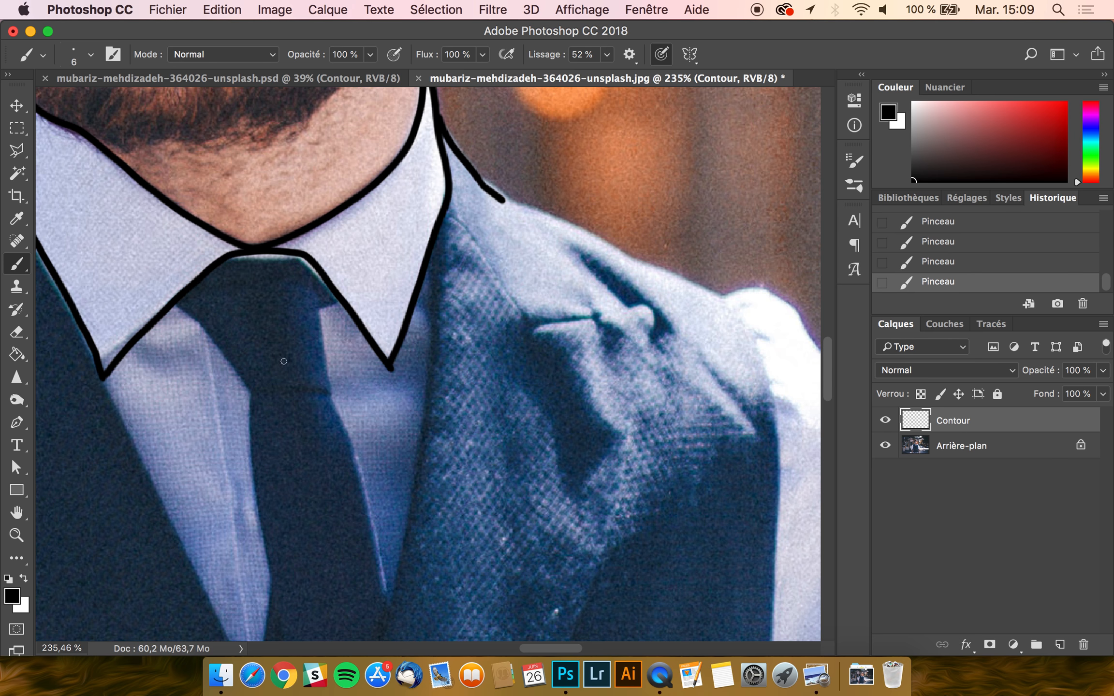
- Delete the partially drawn Contour layer from the JPG portrait
left_click(15, 108)
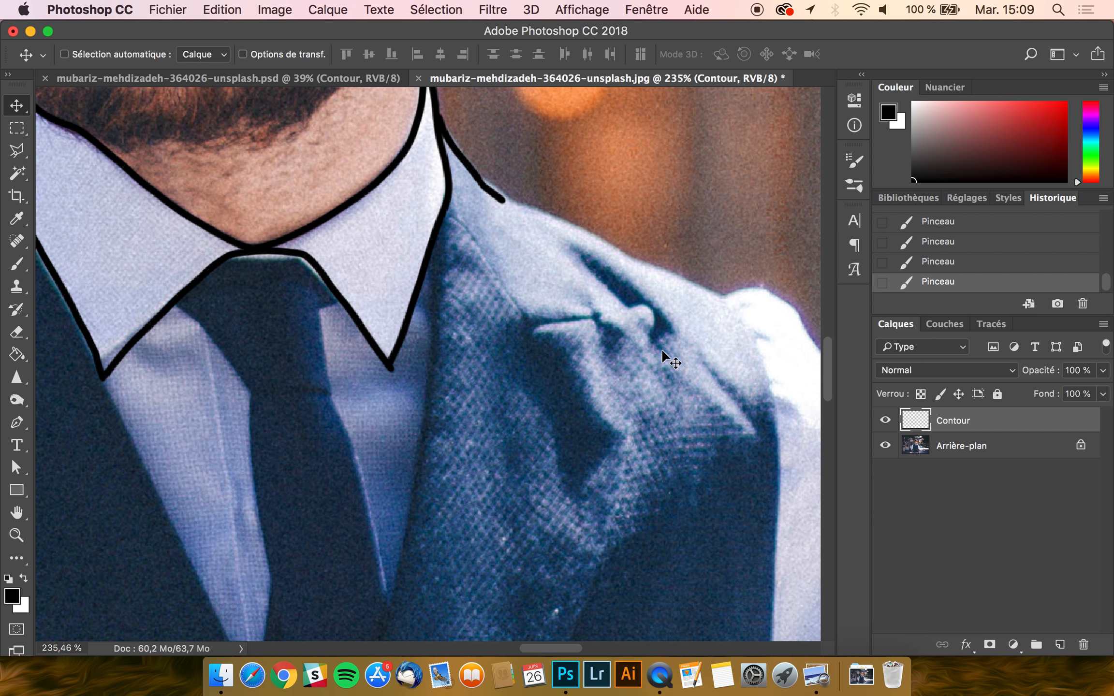
scroll(592, 464, "down", 6)
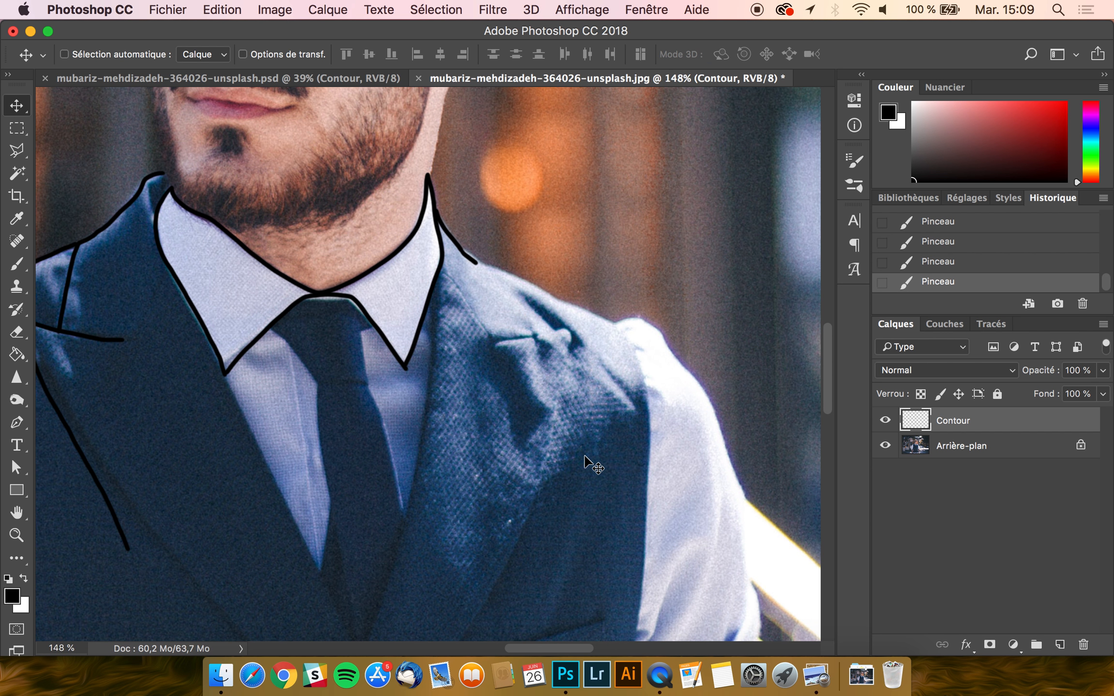
scroll(585, 457, "down", 4)
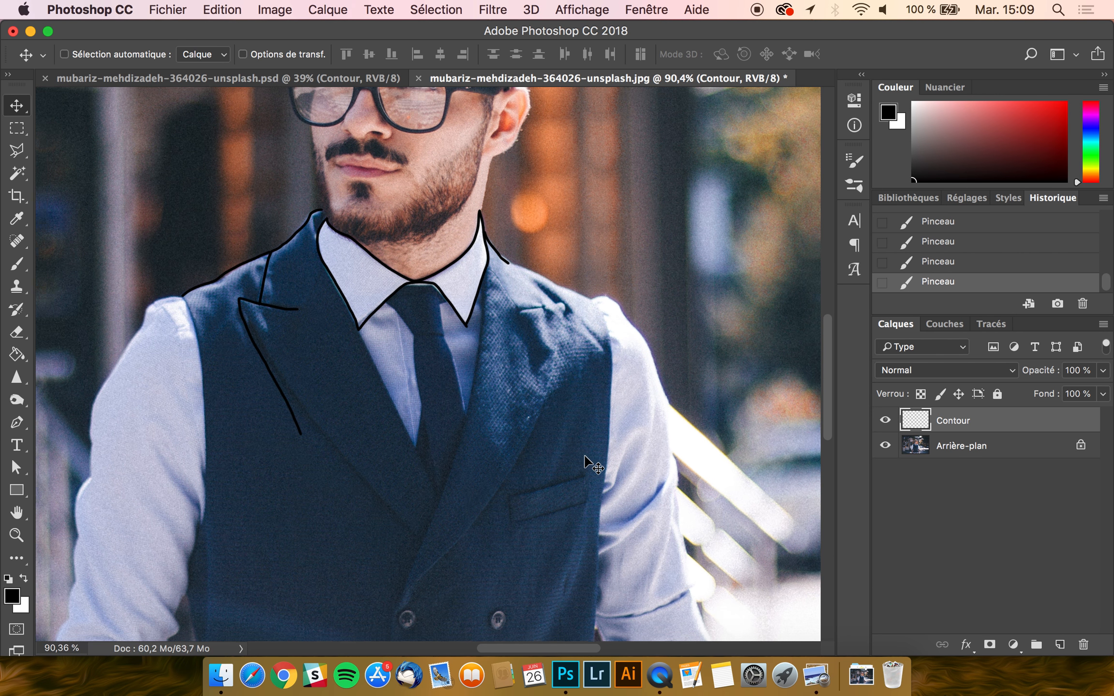
scroll(584, 456, "down", 1)
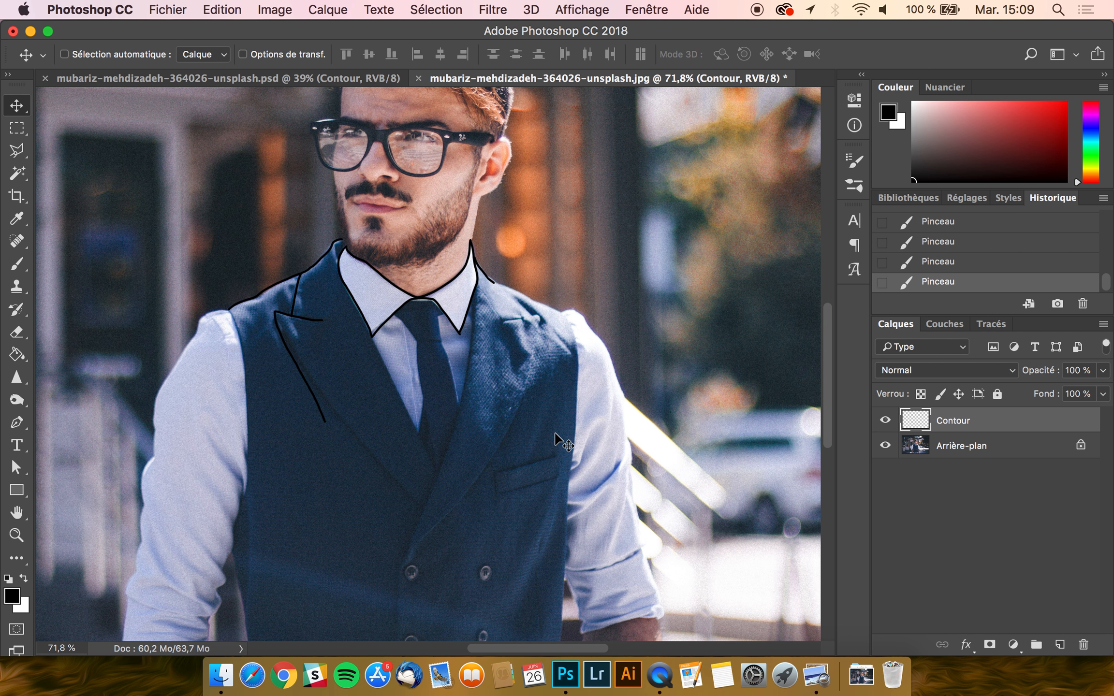
key("BackSpace")
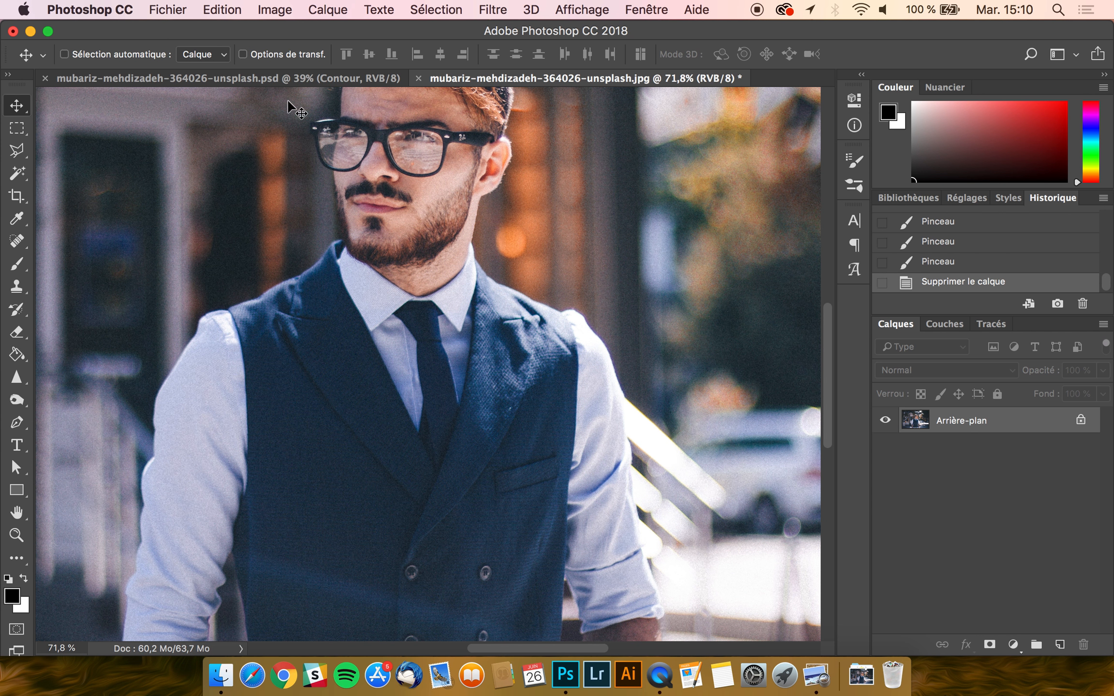
- Copy the finished Contour layer from the PSD version and paste it in the same position into the JPG portrait
left_click(245, 75)
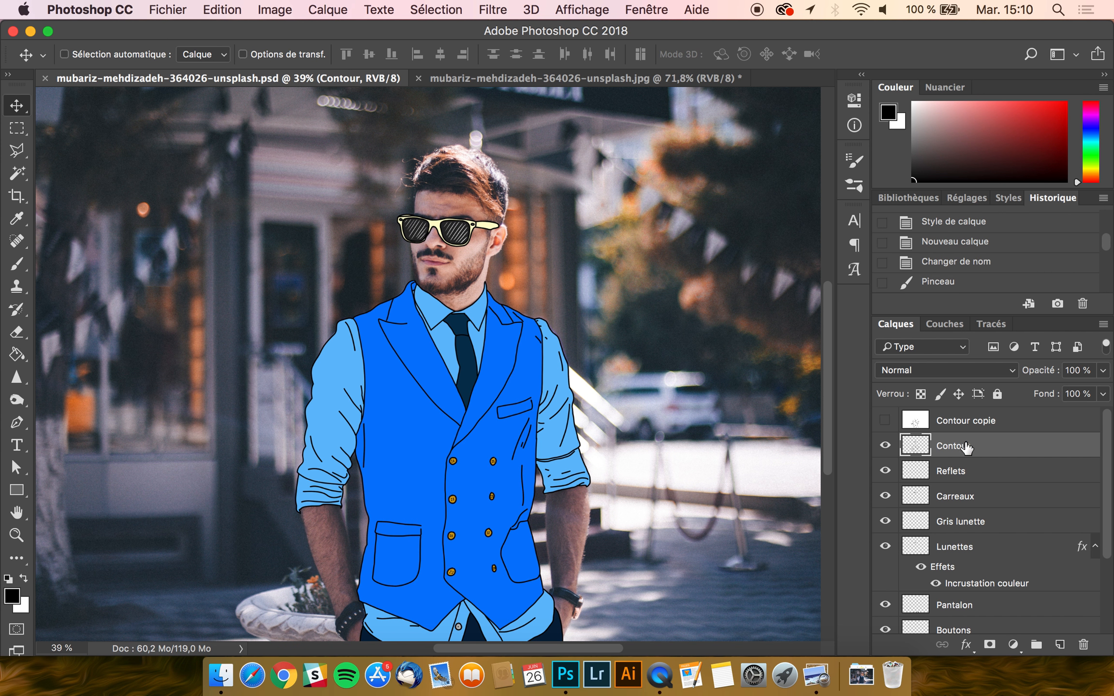
key("super")
left_click(554, 80)
left_click(259, 7)
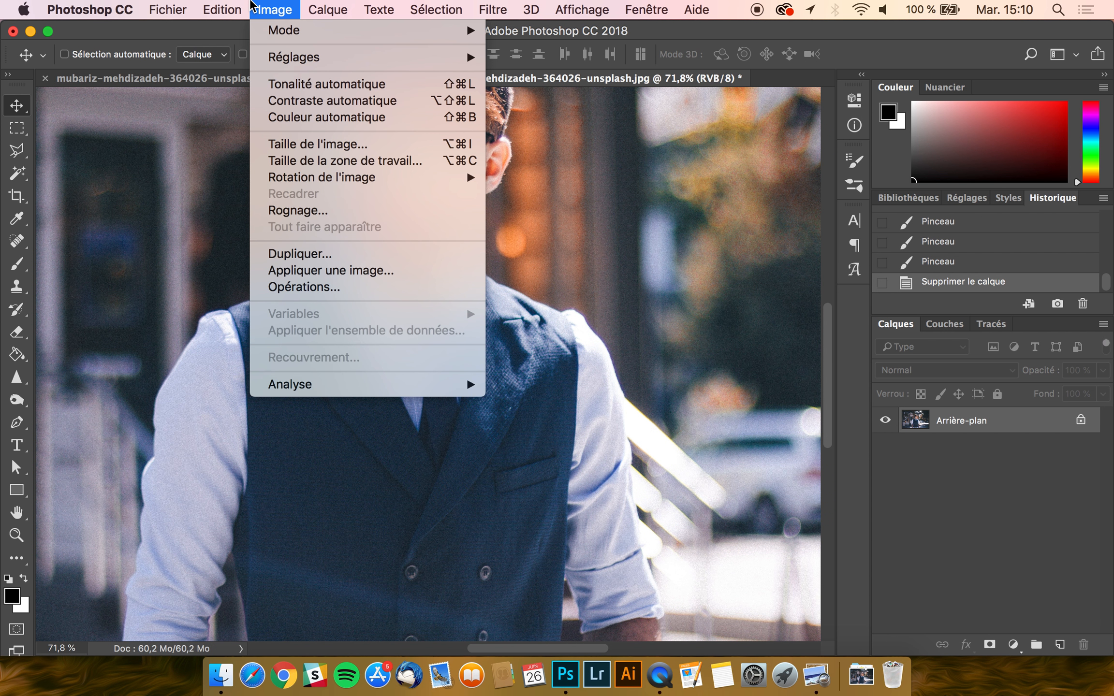
mouse_move(222, 9)
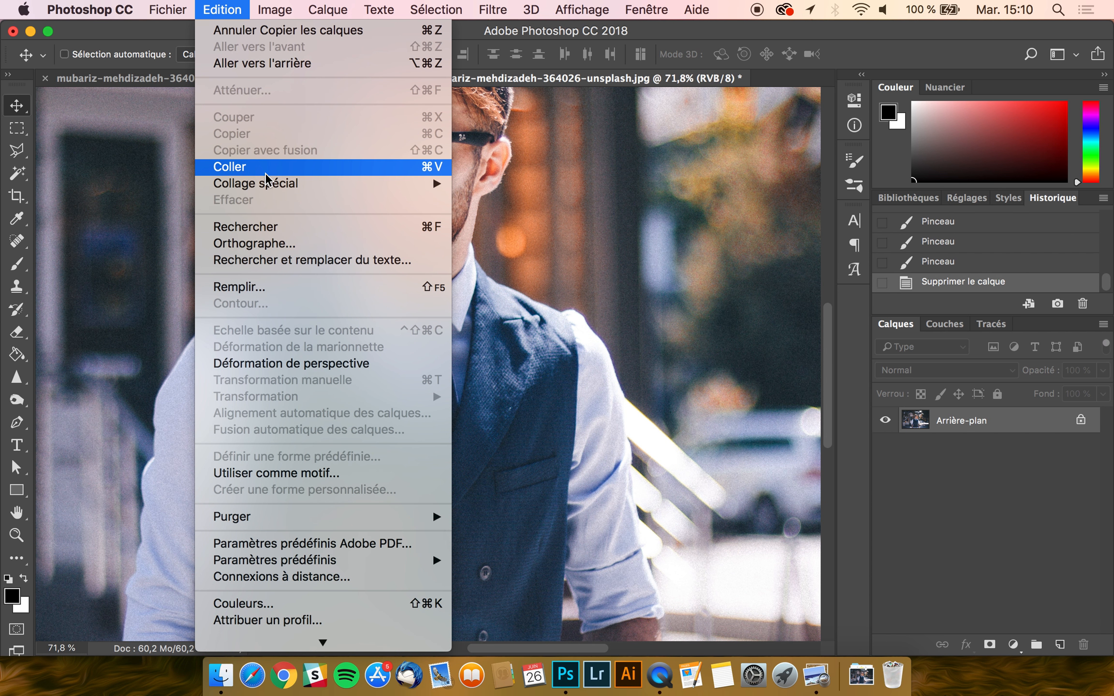
mouse_move(365, 181)
left_click(528, 198)
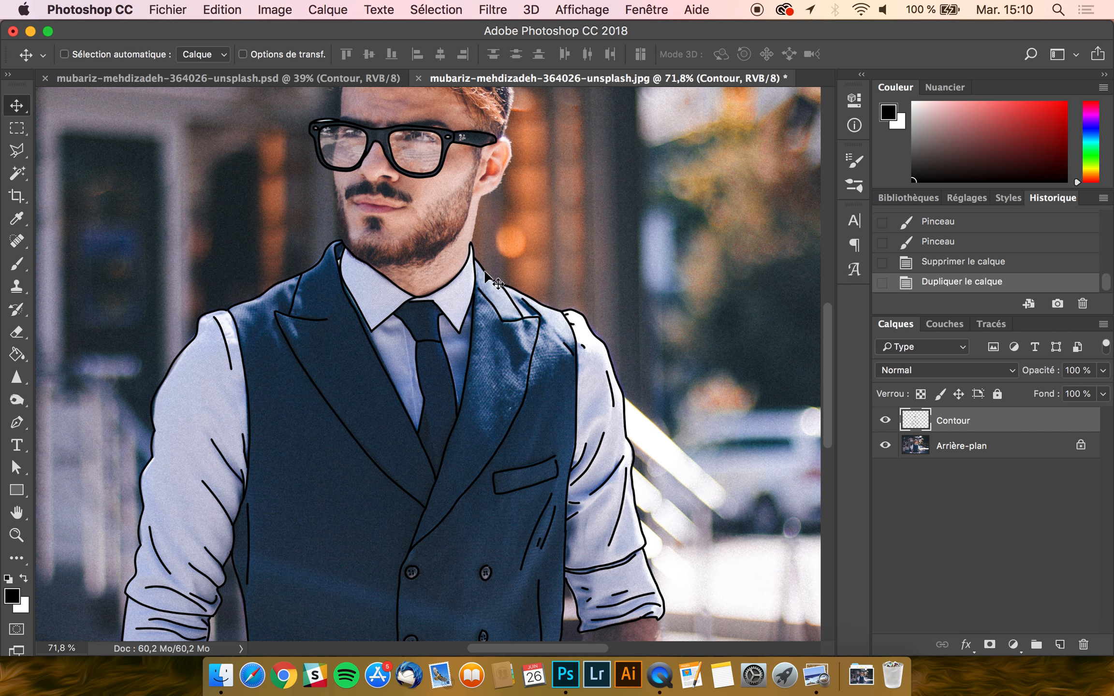
- Examine the outlines of the clothing and glasses, hiding the Arrière-plan layer to see the linework alone and showing it again
scroll(541, 267, "down", 2)
scroll(540, 267, "down", 2)
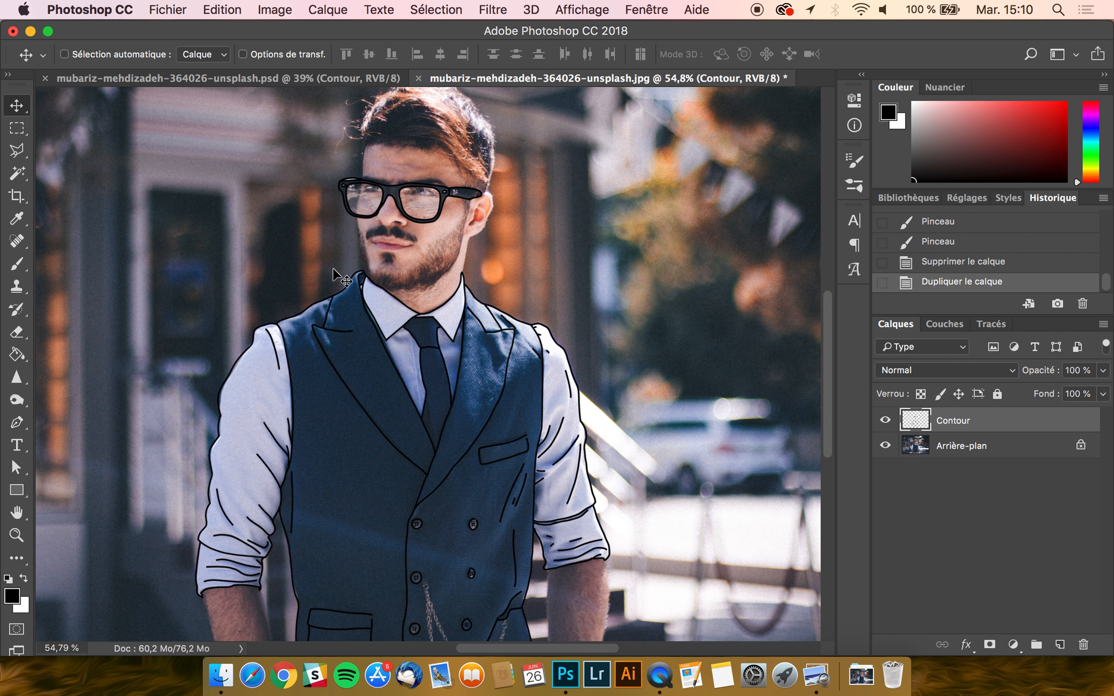
scroll(398, 357, "up", 1)
scroll(398, 358, "up", 3)
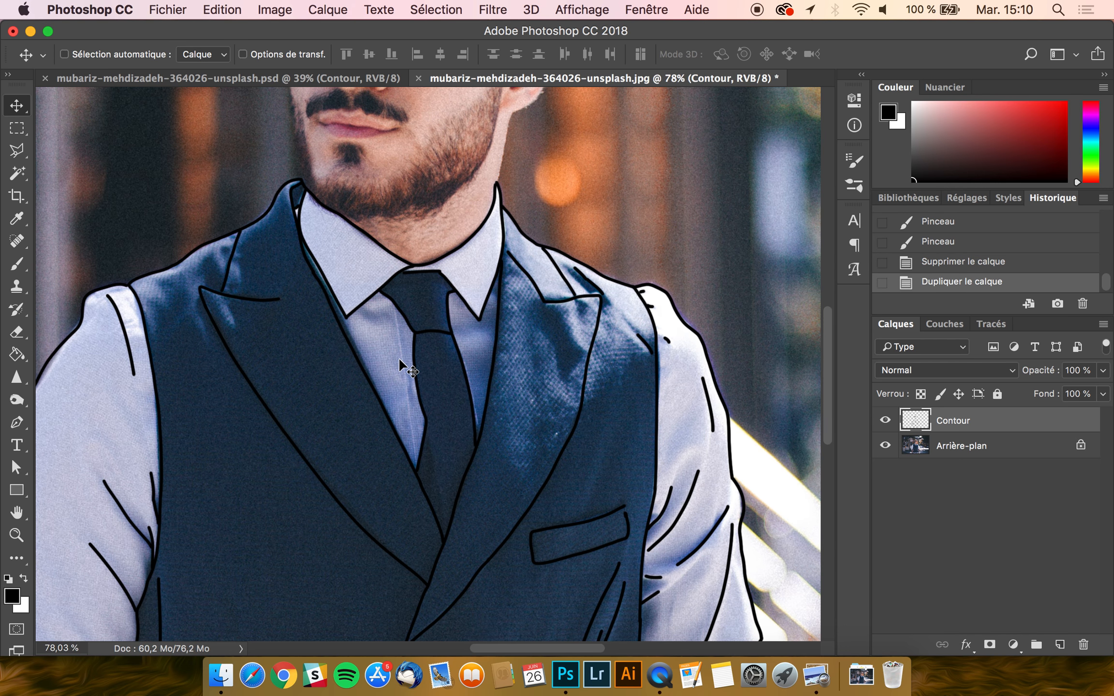
scroll(467, 279, "up", 2)
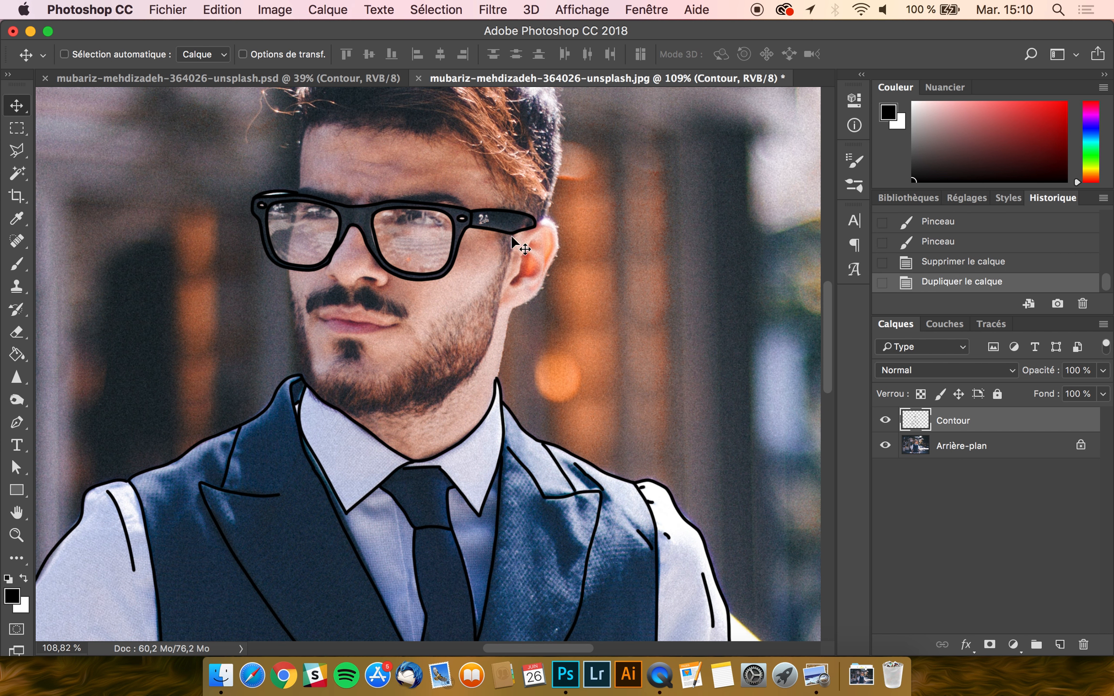
left_click(886, 446)
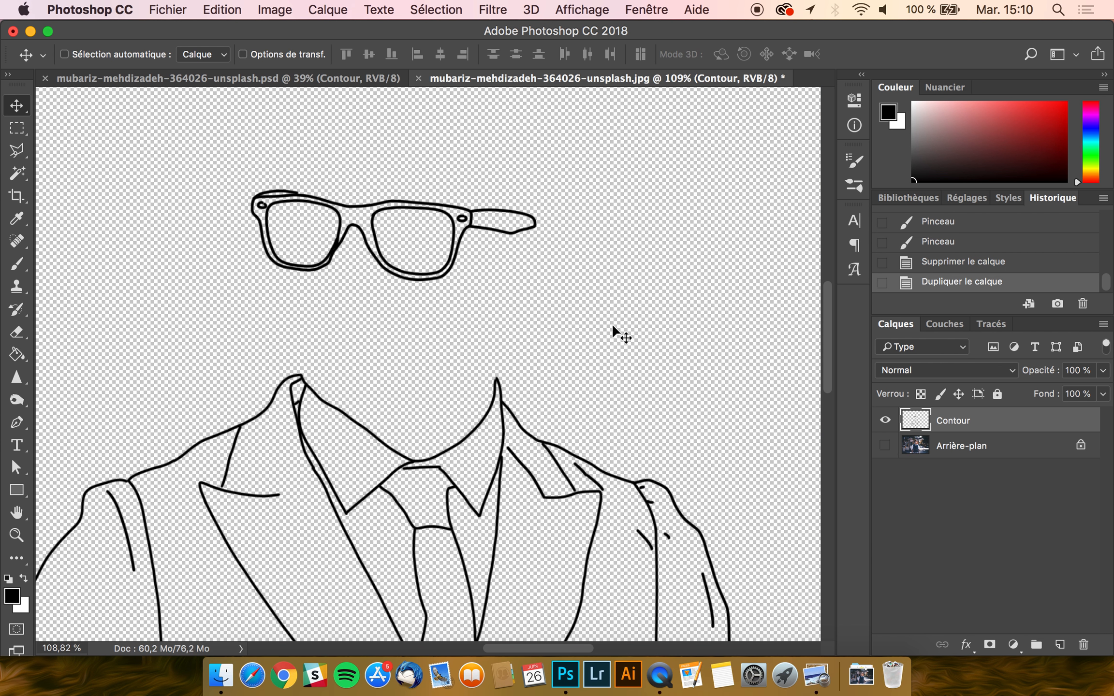
scroll(299, 272, "up", 2)
scroll(298, 271, "up", 1)
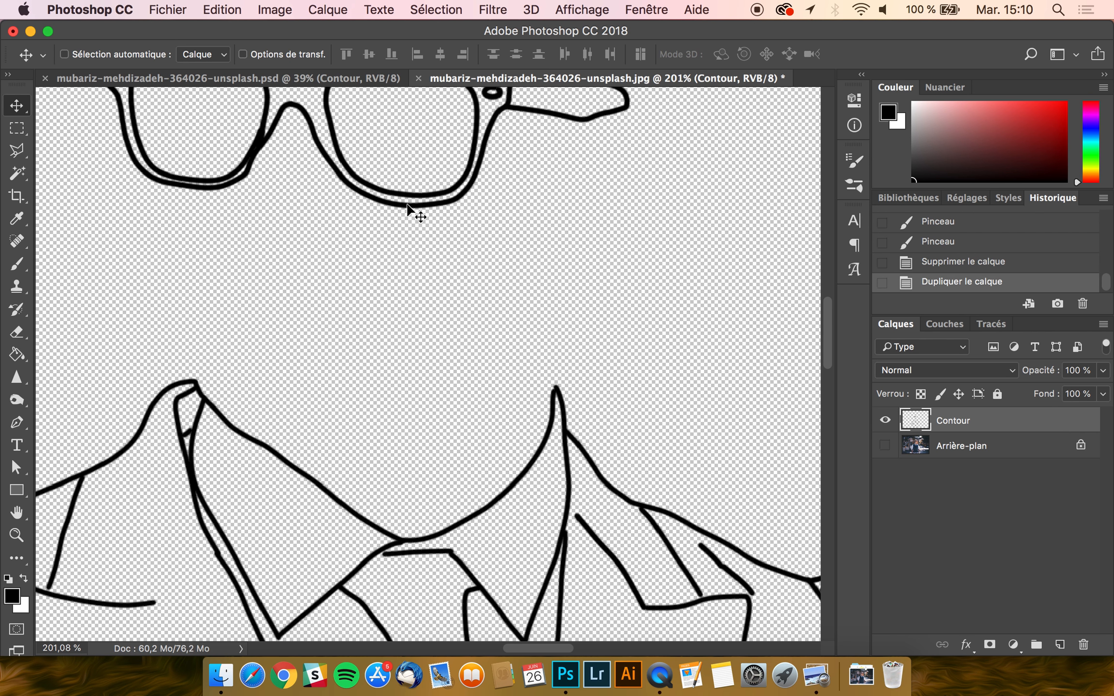
scroll(406, 202, "up", 4)
scroll(407, 202, "left", 2)
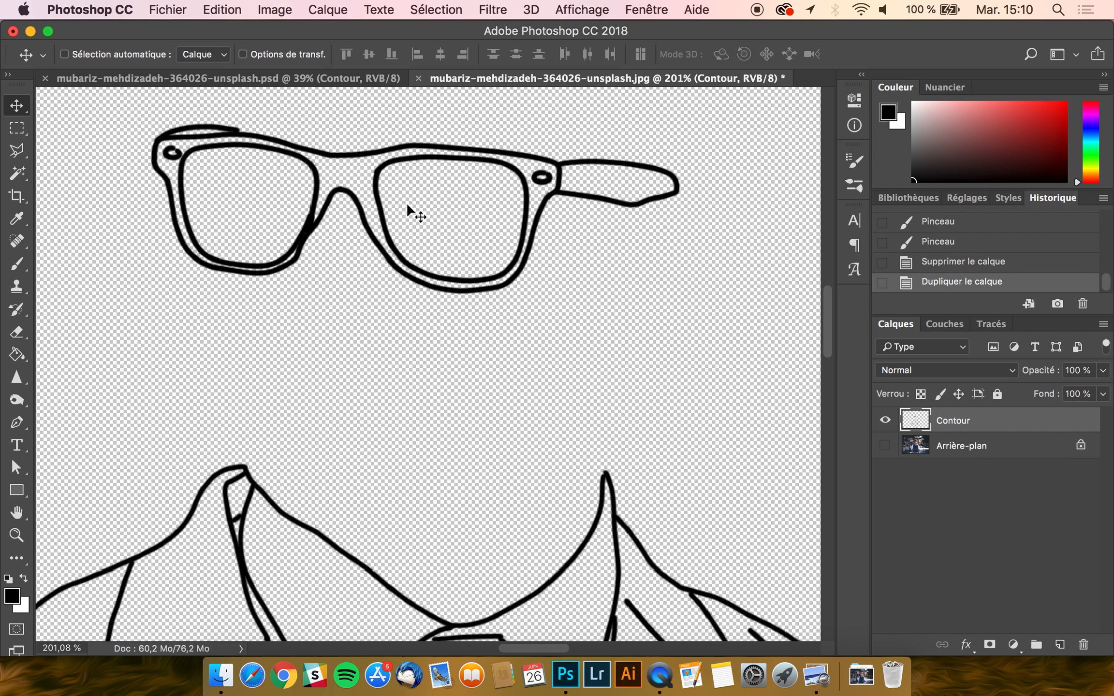
left_click(884, 445)
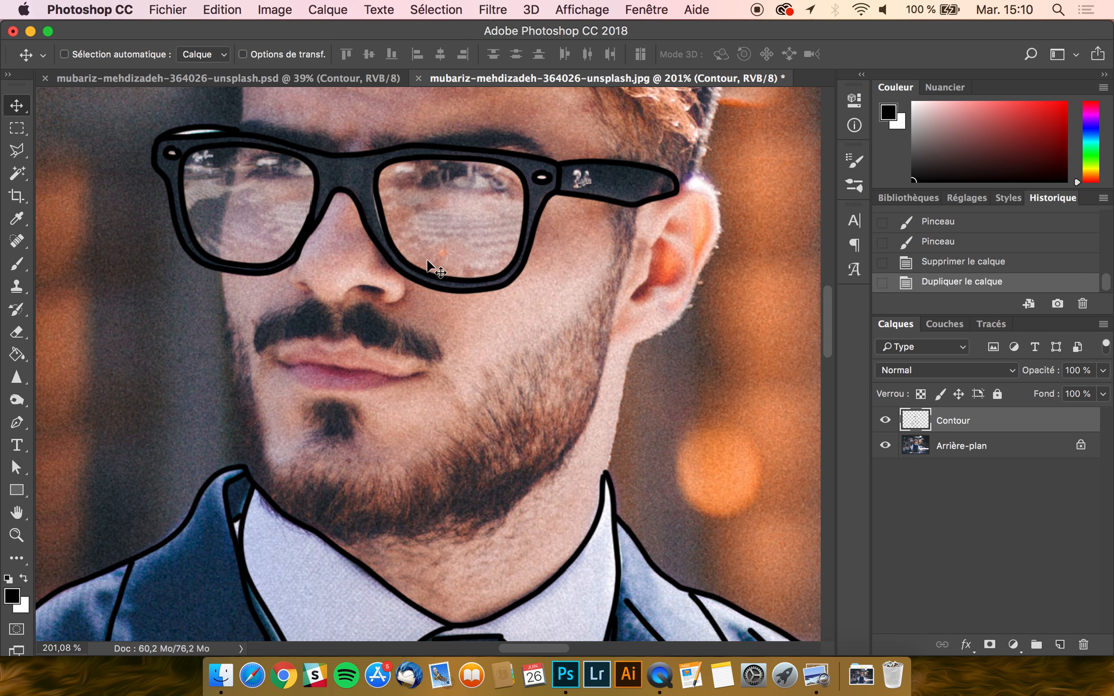
- Examine the sleeve, lapel, button and pocket outlines against the photo, hiding the Contour layer and showing it again
scroll(375, 205, "down", 10)
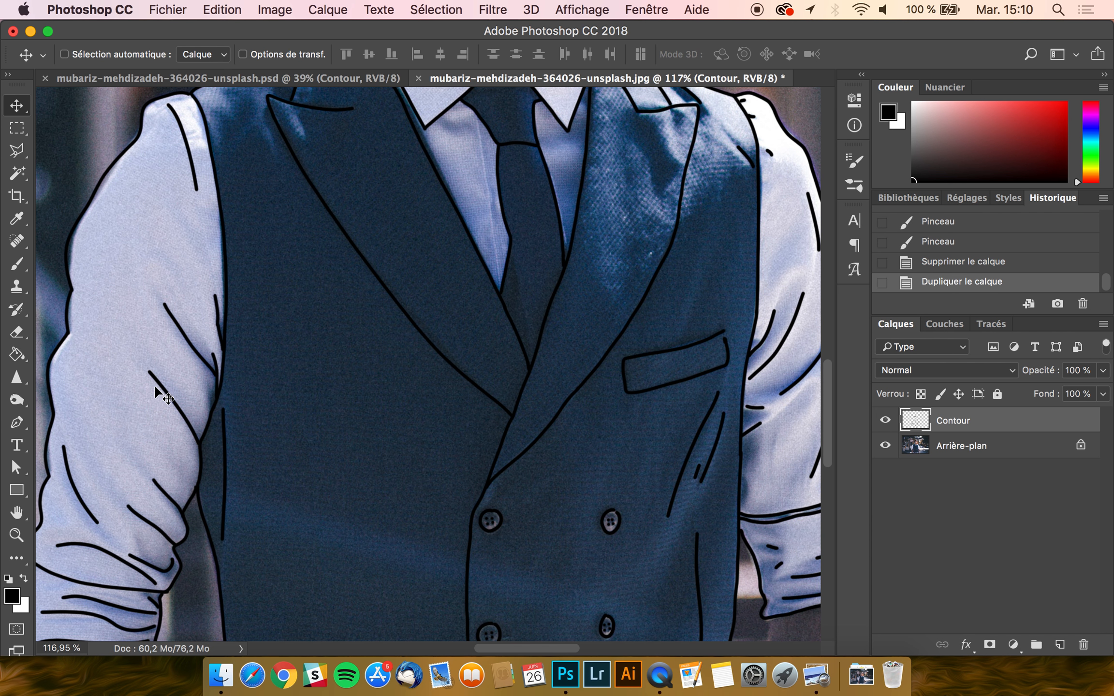
scroll(535, 481, "left", 3)
scroll(535, 481, "down", 1)
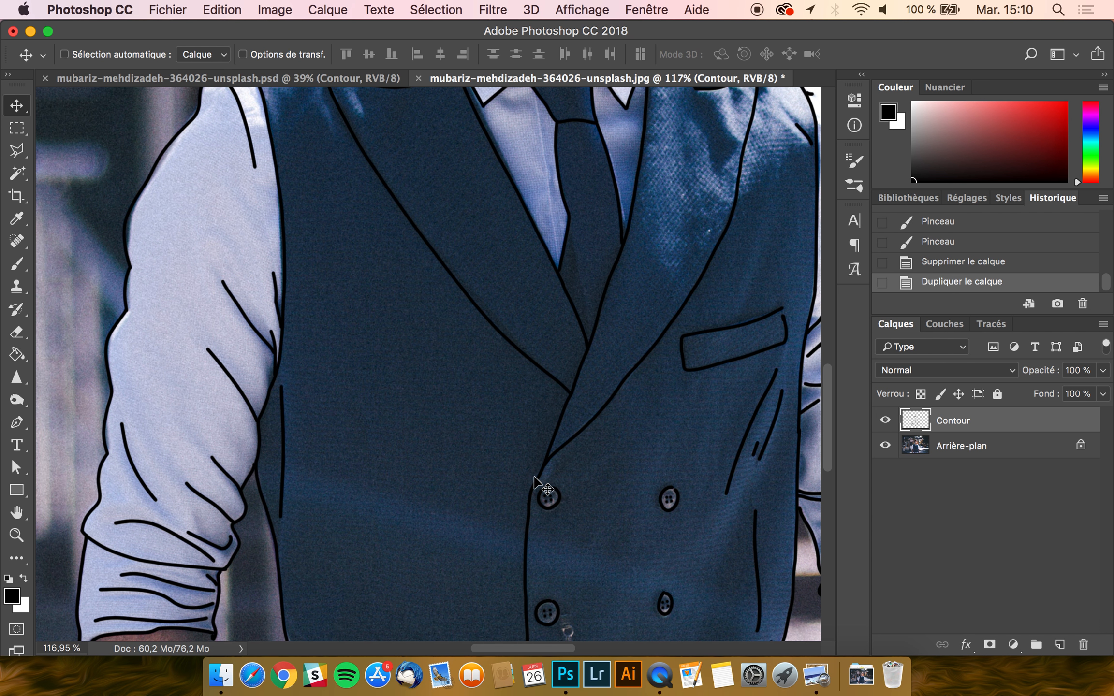
left_click(885, 420)
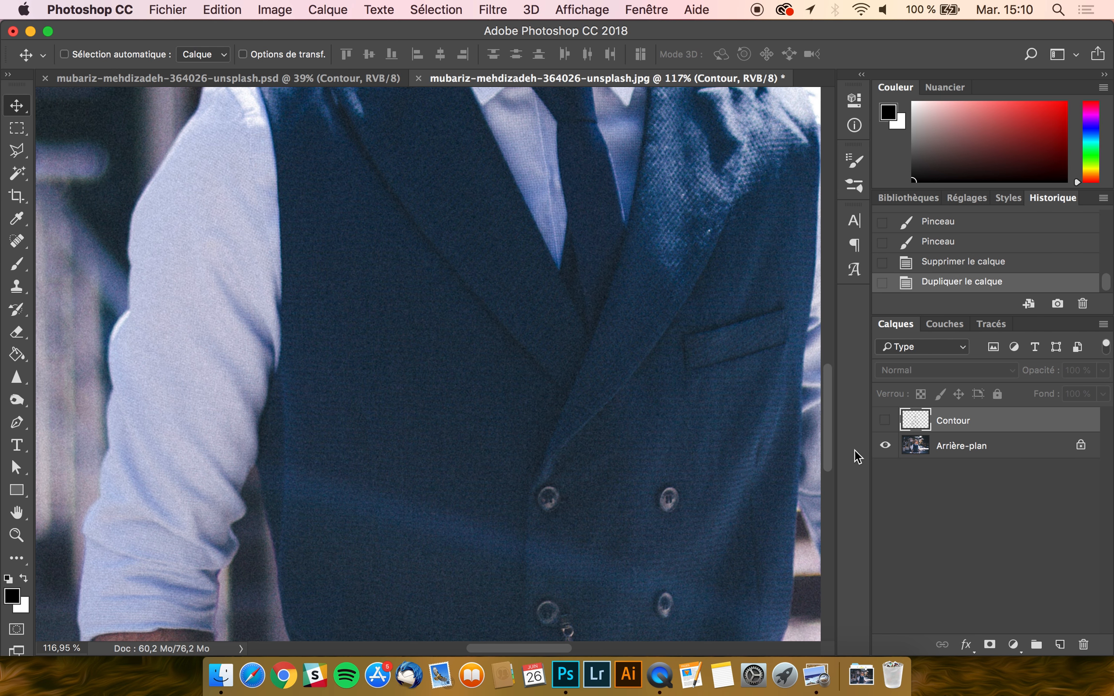
left_click(884, 420)
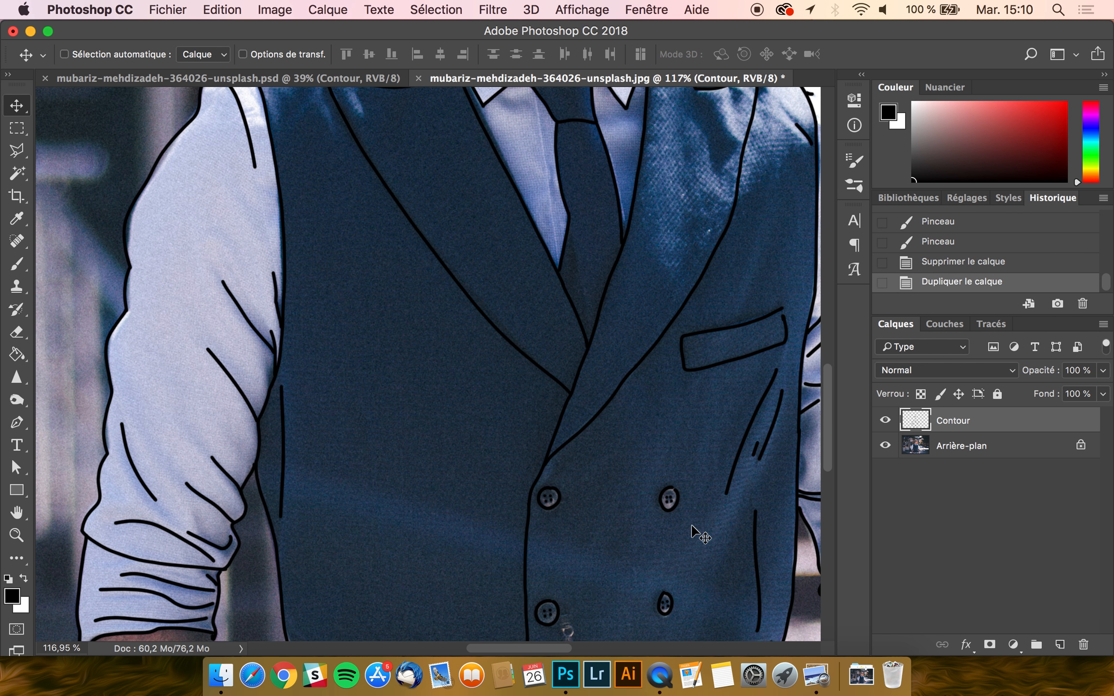
scroll(691, 527, "down", 10)
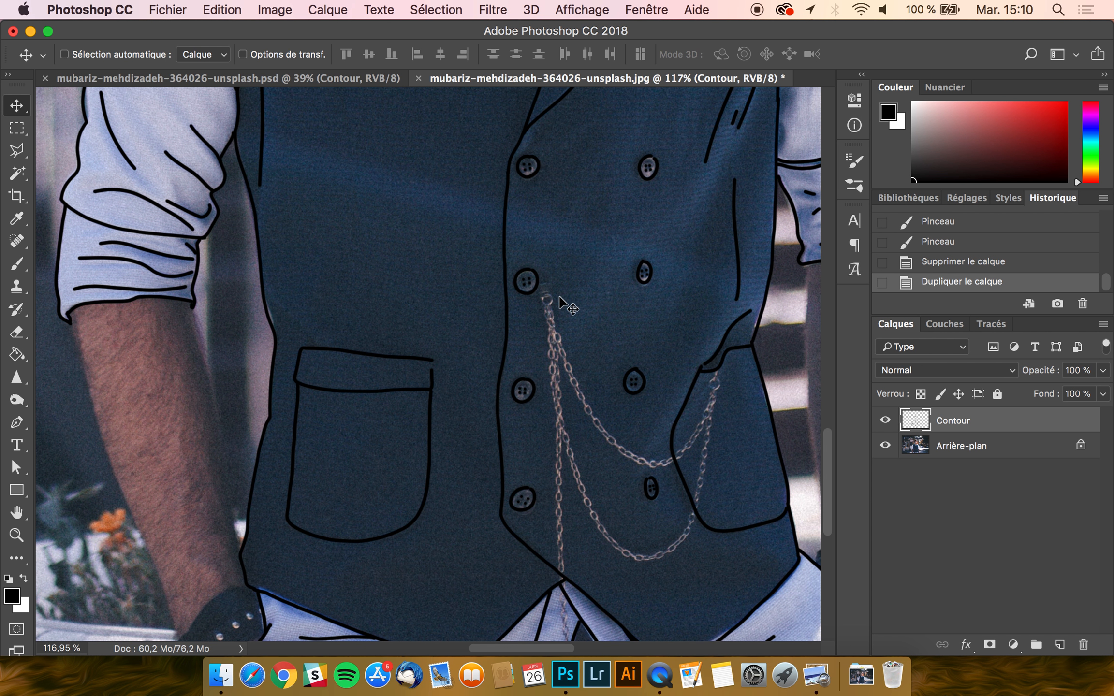
- Duplicate the Contour layer and add a white solid colour fill layer between the original and the copy
scroll(554, 363, "down", 5)
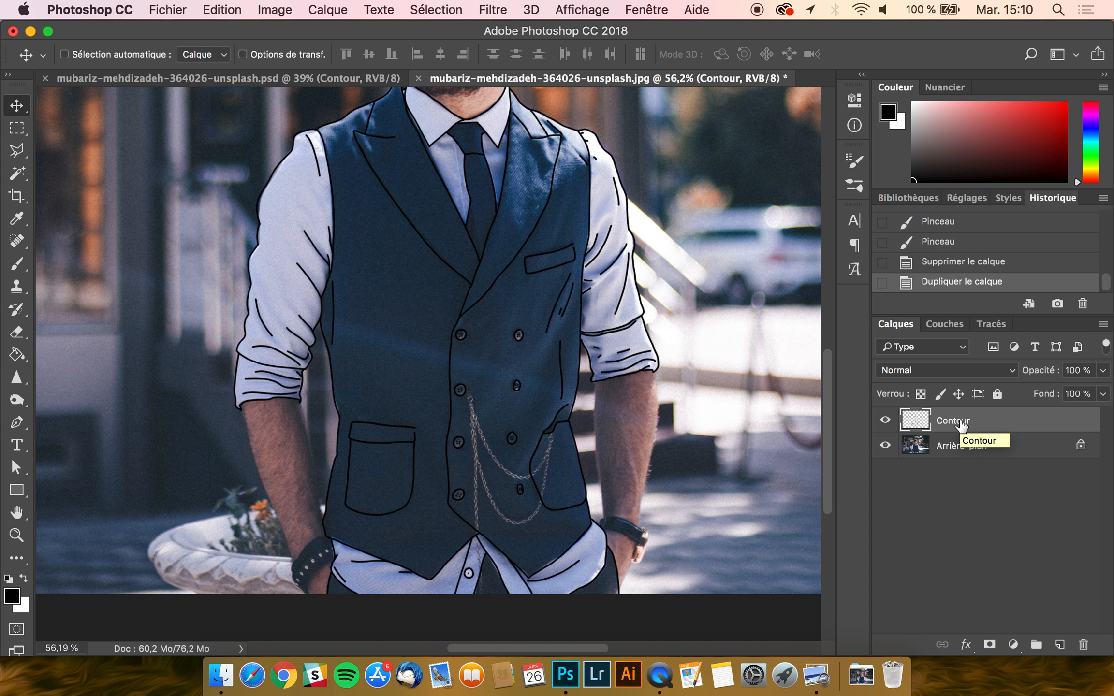
key("super+j")
left_click(959, 446)
left_click(1012, 643)
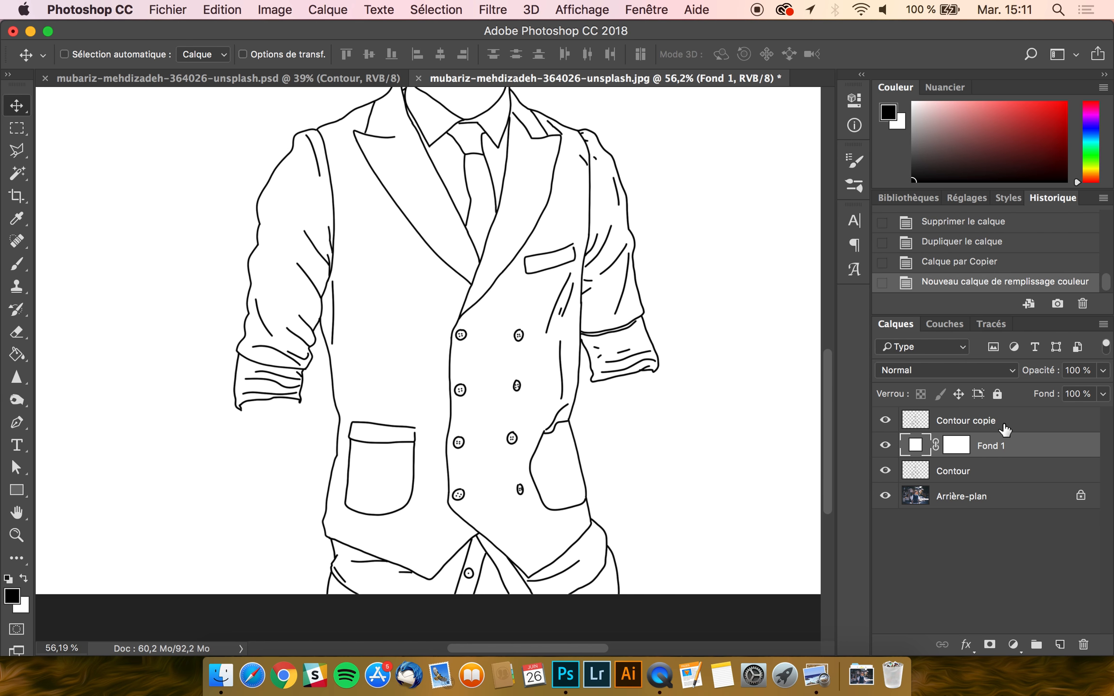
- Merge the Contour copie layer with the white Fond 1 fill layer
left_click(1004, 423)
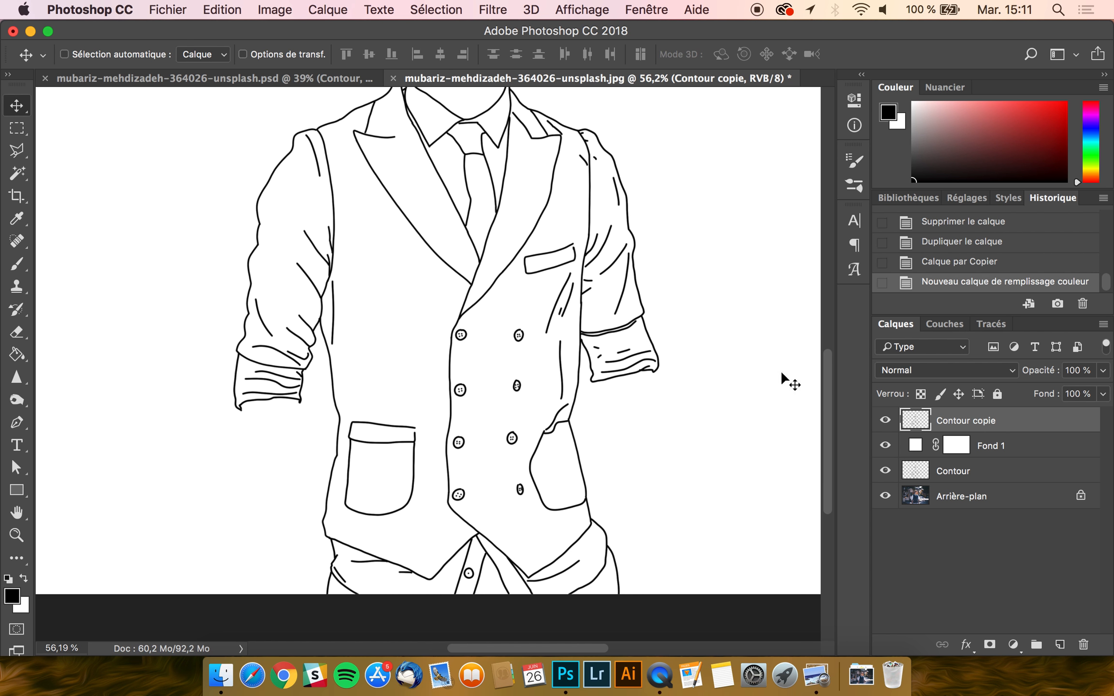
scroll(565, 374, "down", 3)
scroll(565, 373, "up", 2)
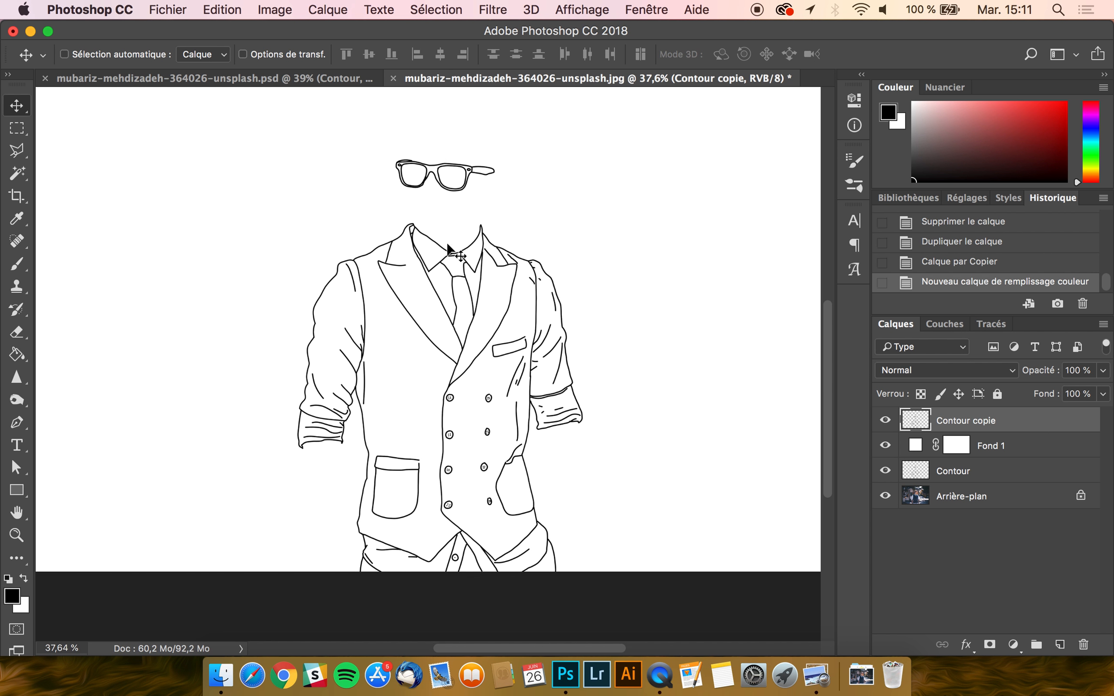
left_click(996, 451, "shift")
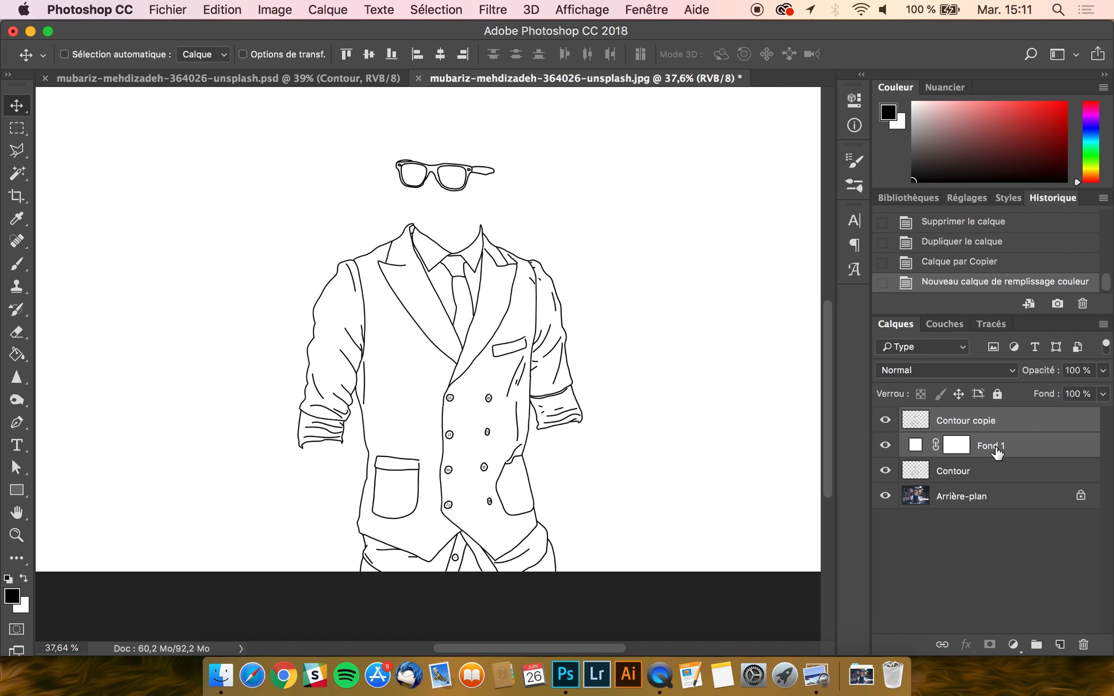
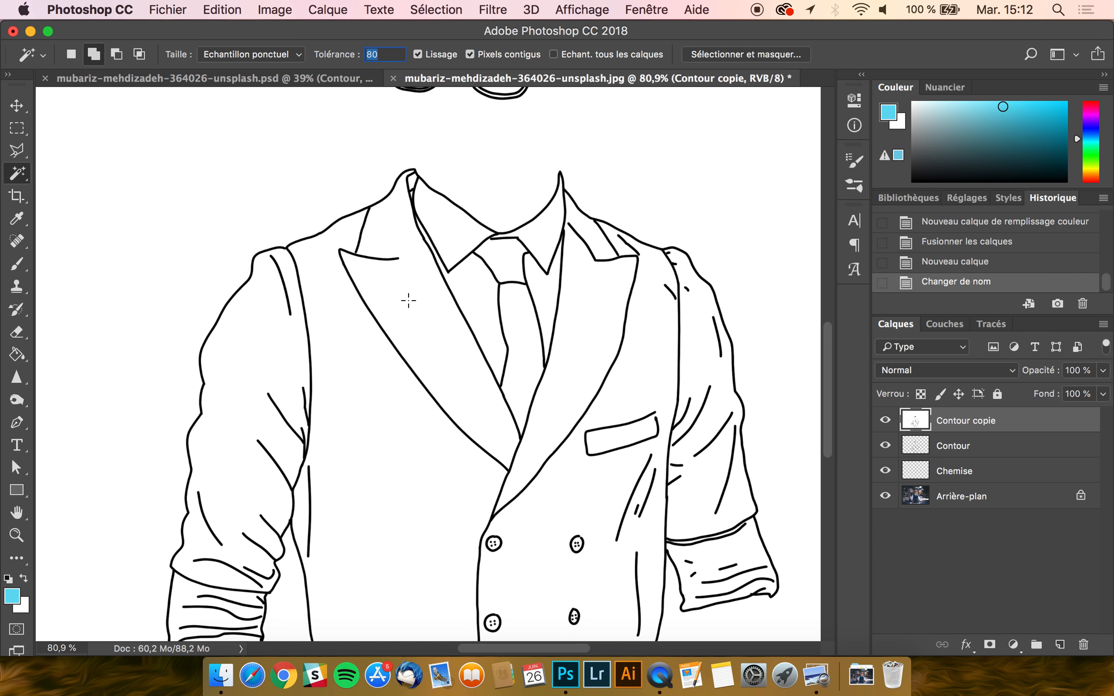
- Select the shirt sleeve on the image's left side and its rolled cuff with the Magic Wand at tolerance 80
scroll(251, 333, "down", 5)
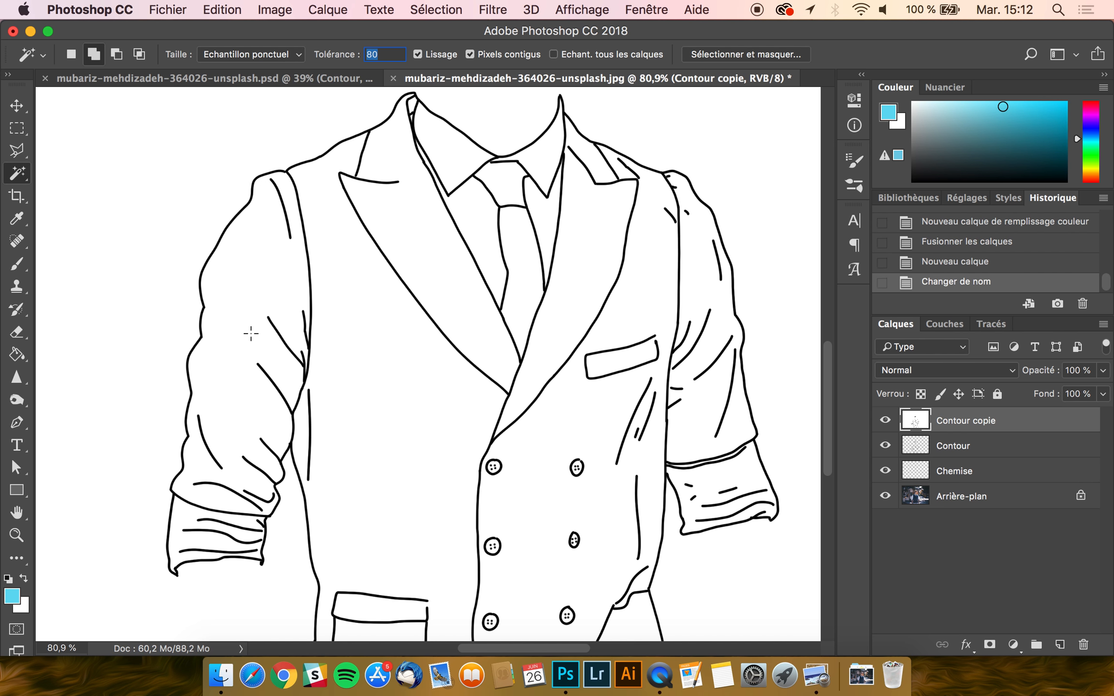
left_click(258, 259)
scroll(189, 421, "up", 5)
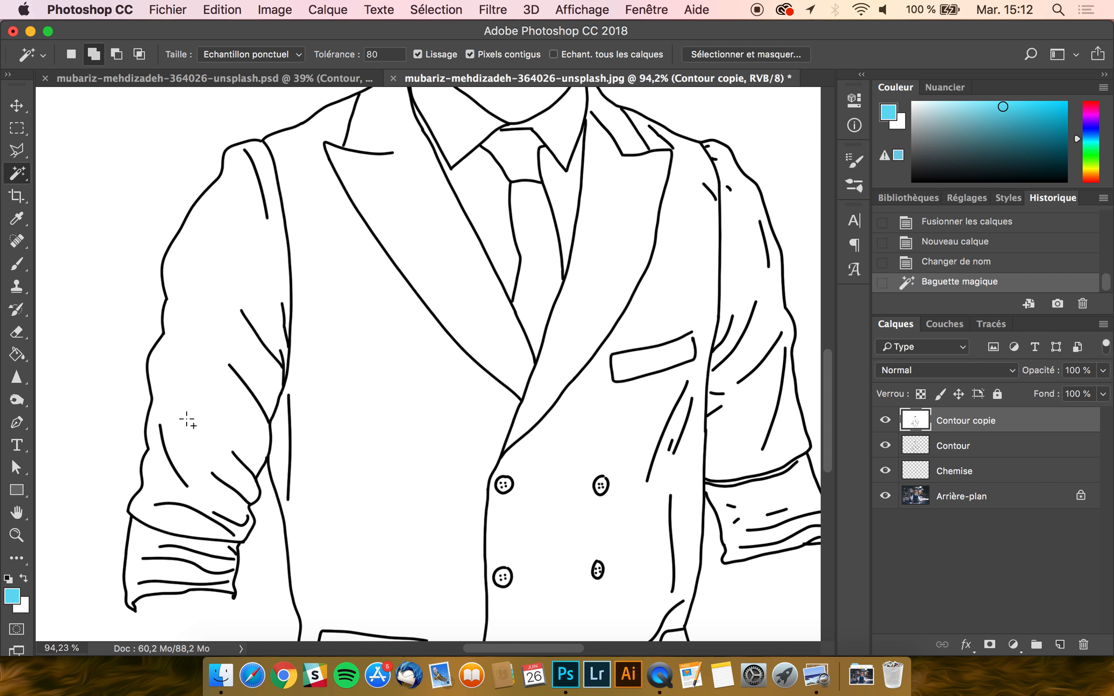
scroll(189, 416, "down", 4)
scroll(189, 416, "left", 4)
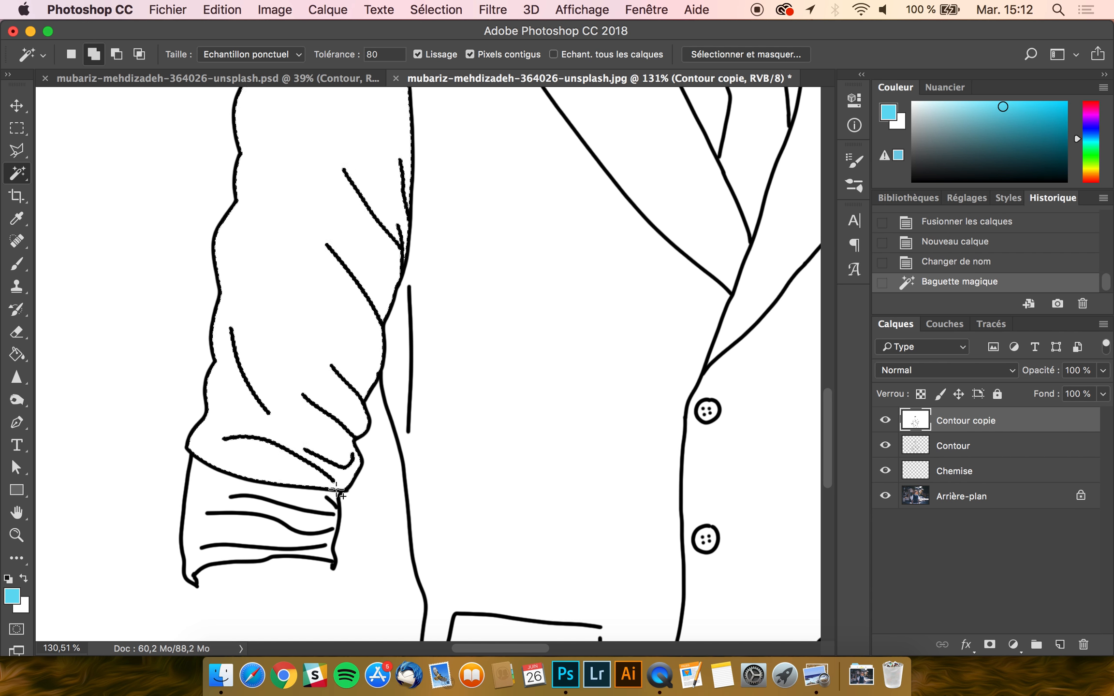
left_click(204, 484)
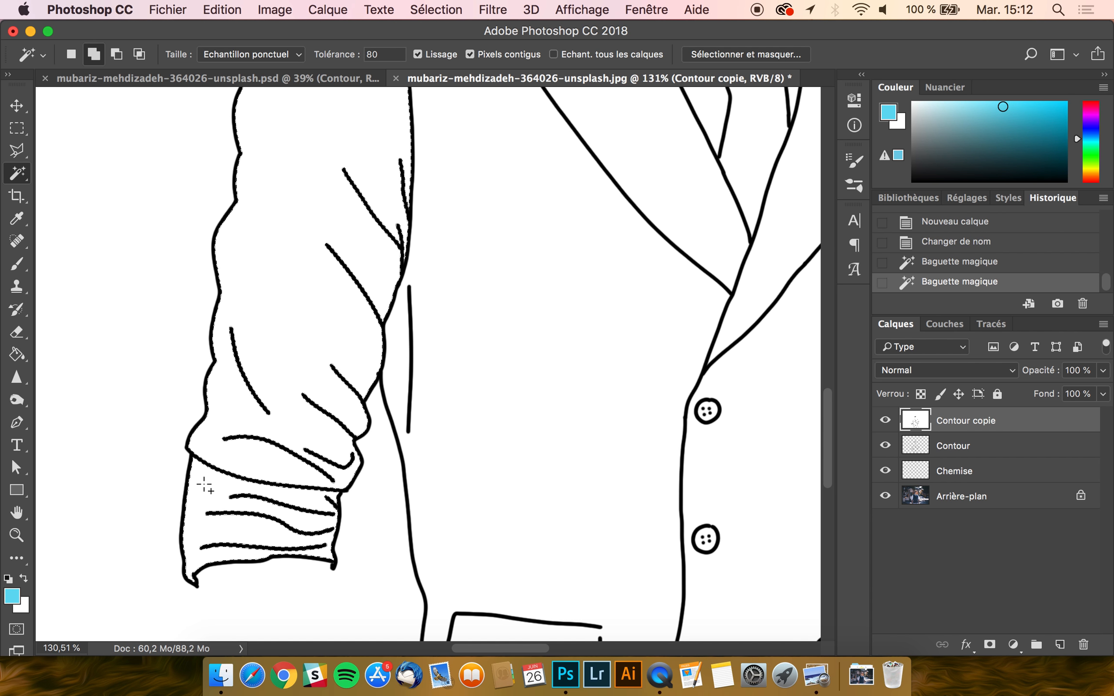
- Examine the selected cuff and the shoulder junction up close to check that the outlines enclose the sleeve
scroll(205, 485, "left", 3)
scroll(207, 486, "up", 3)
scroll(209, 487, "left", 2)
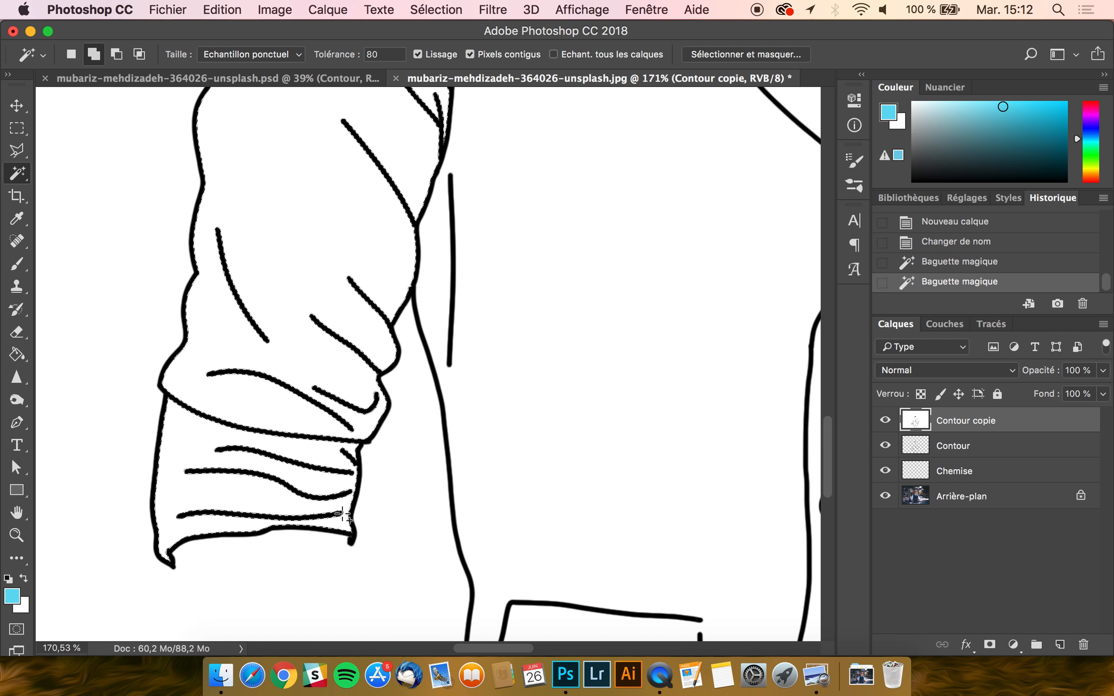
scroll(313, 372, "up", 10)
scroll(312, 371, "up", 5)
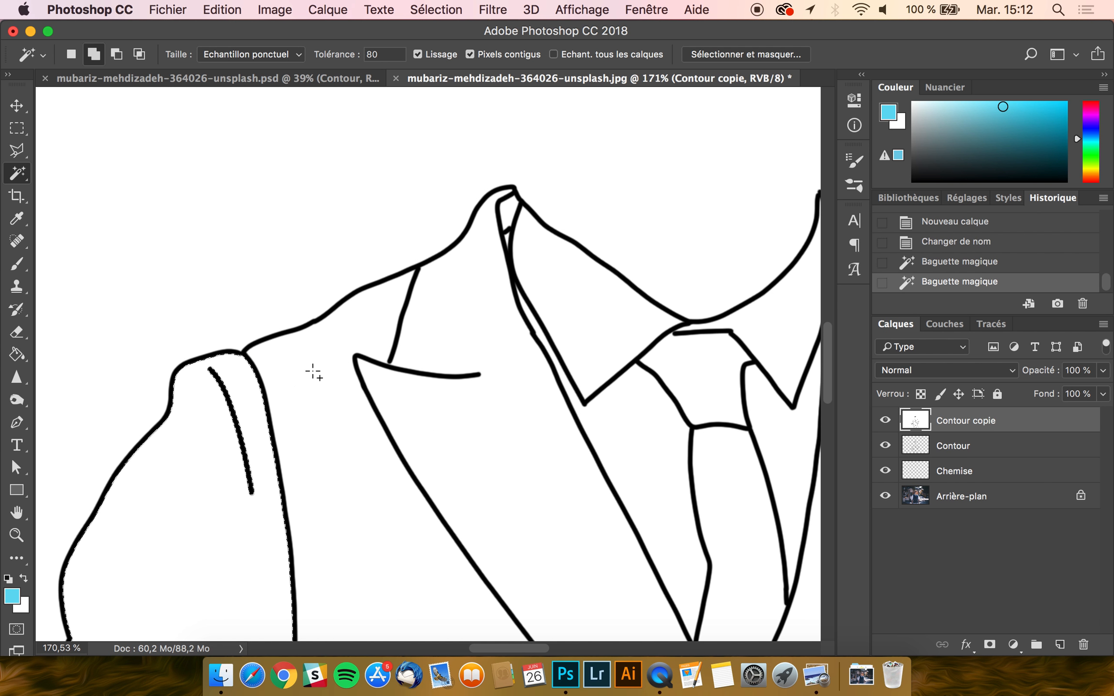
scroll(242, 351, "up", 2)
scroll(237, 347, "up", 2)
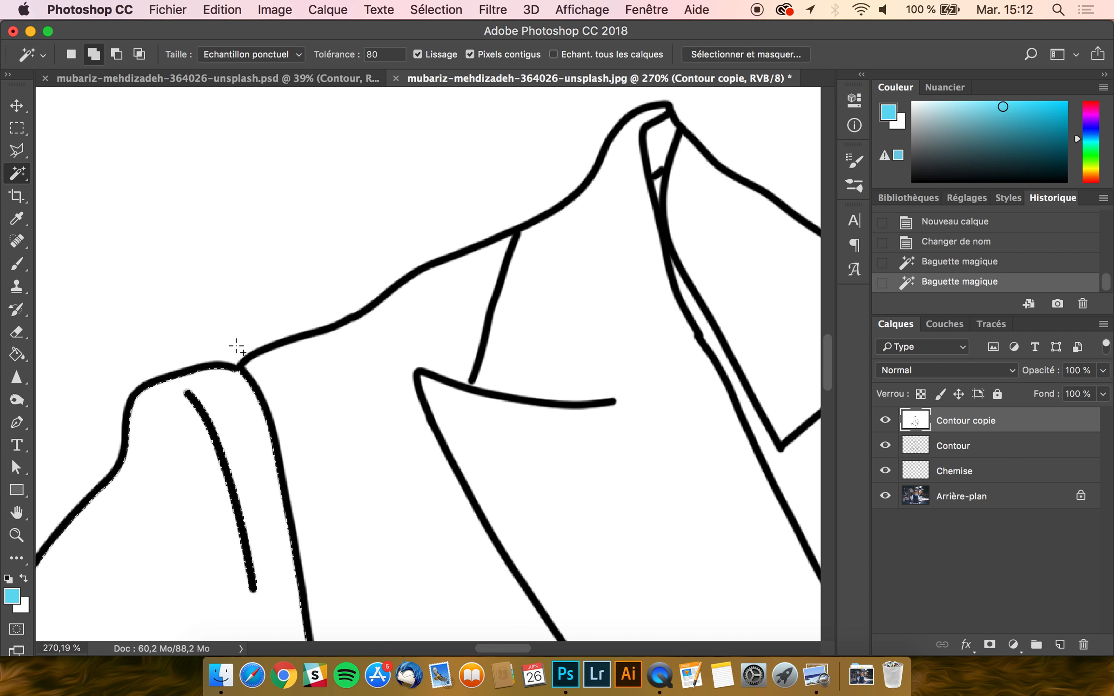
scroll(261, 360, "left", 2)
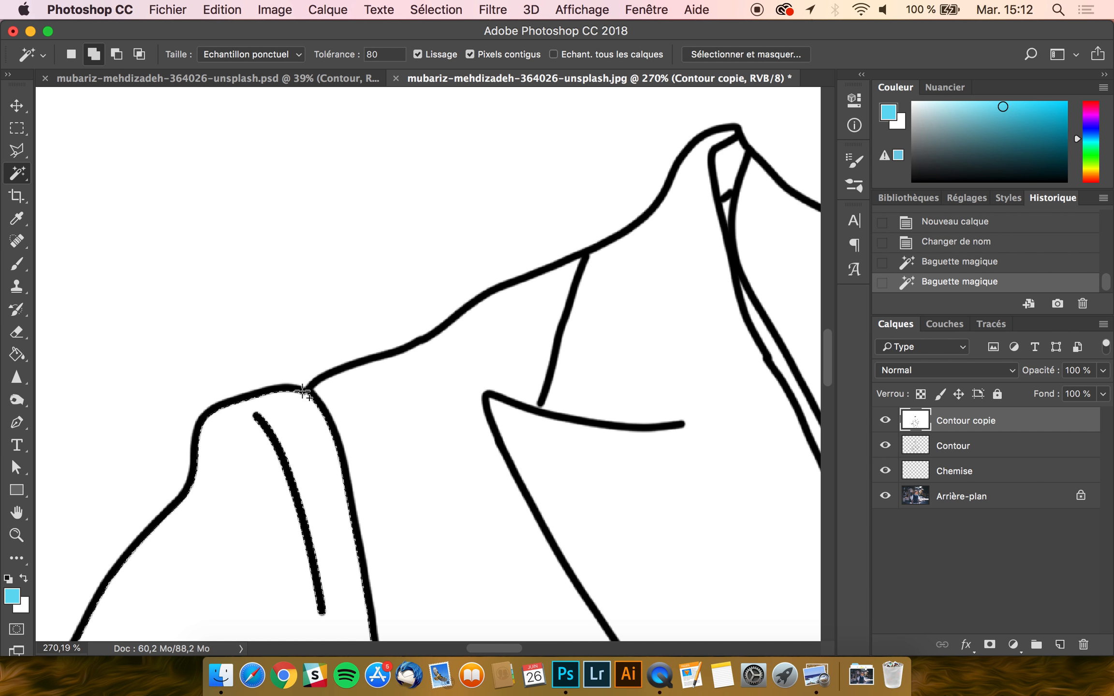
scroll(301, 390, "down", 3)
scroll(301, 390, "down", 3)
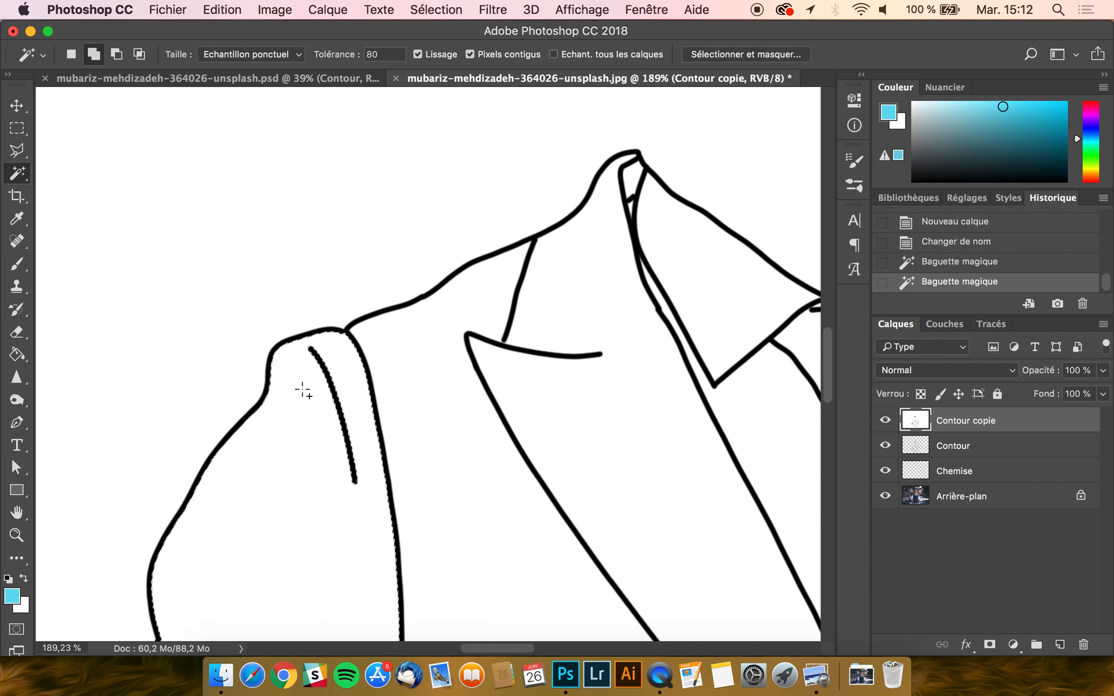
- Add both shirt collar flaps and the shirt areas on either side of the tie to the Magic Wand selection
scroll(303, 390, "down", 3)
scroll(303, 390, "right", 3)
scroll(302, 390, "right", 4)
scroll(303, 389, "down", 2)
left_click(510, 174)
left_click(597, 314)
left_click(737, 339)
left_click(708, 191)
scroll(708, 190, "up", 4)
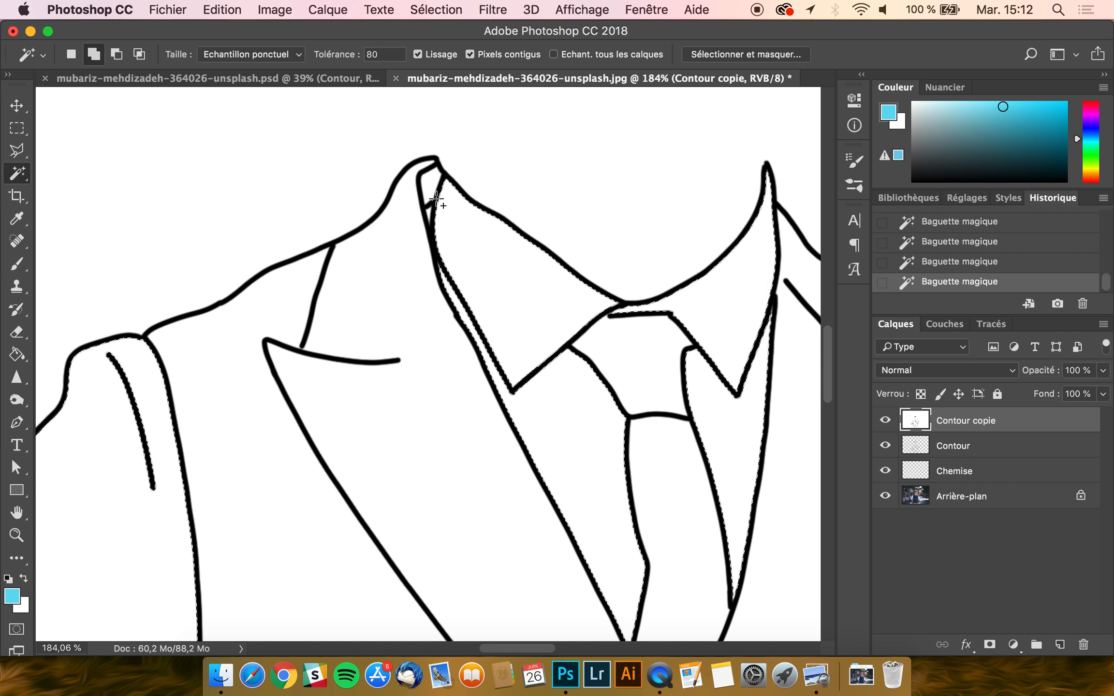
- Add the sleeve and rolled cuff on the image's right side to the Magic Wand selection
scroll(561, 350, "down", 3)
scroll(560, 350, "right", 4)
scroll(557, 350, "down", 10)
left_click(595, 299)
scroll(595, 299, "down", 6)
left_click(600, 456)
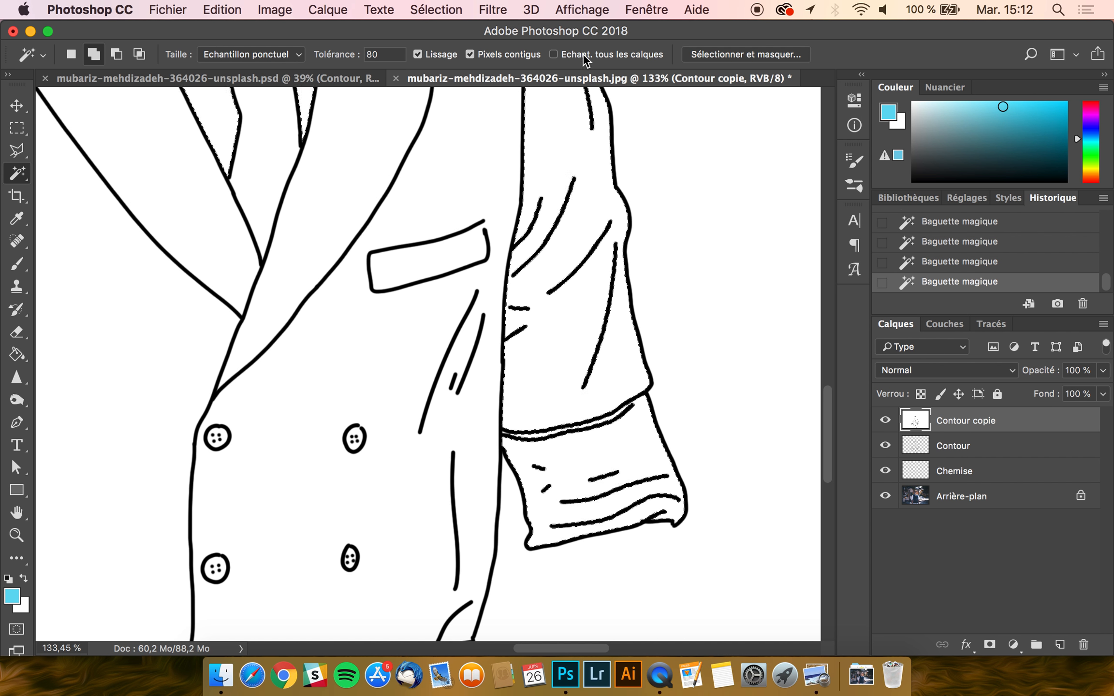
scroll(373, 356, "down", 4)
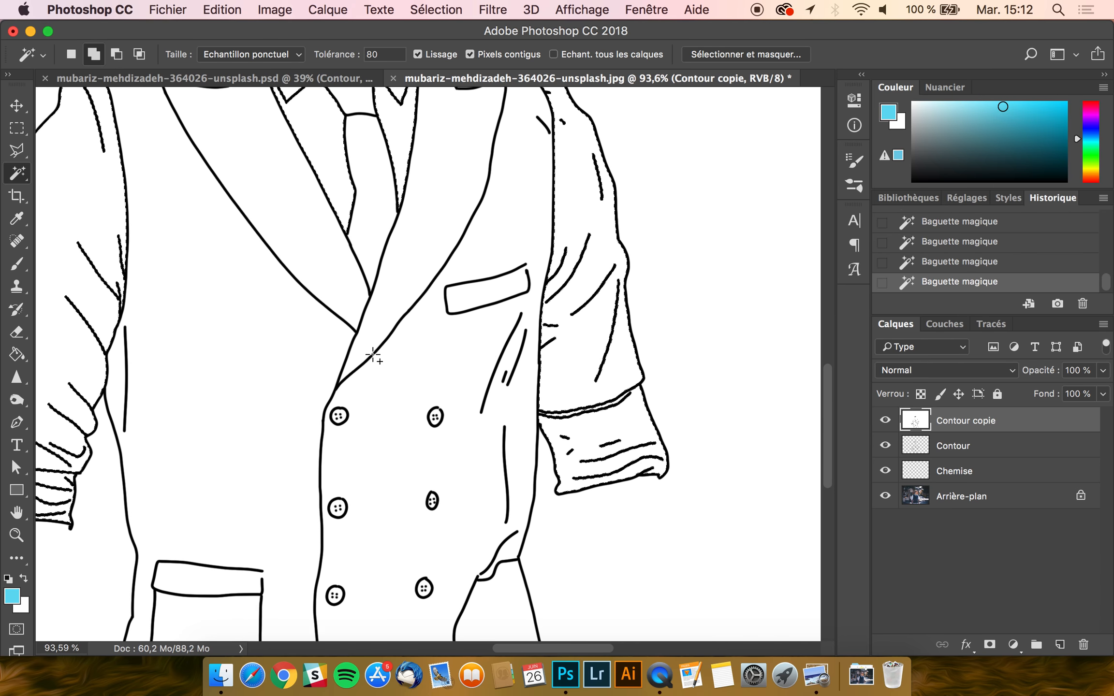
scroll(373, 356, "down", 3)
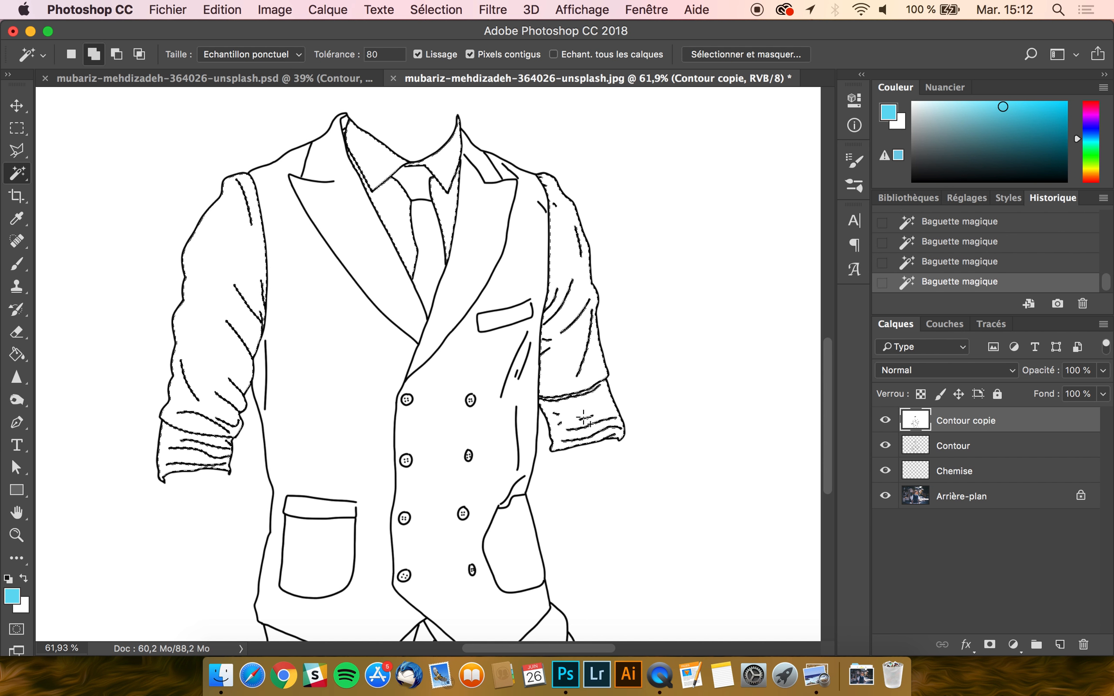
- Set the Brush to 214 px with 0 % smoothing, undoing the blue test strokes on the Contour copie layer
left_click(16, 264)
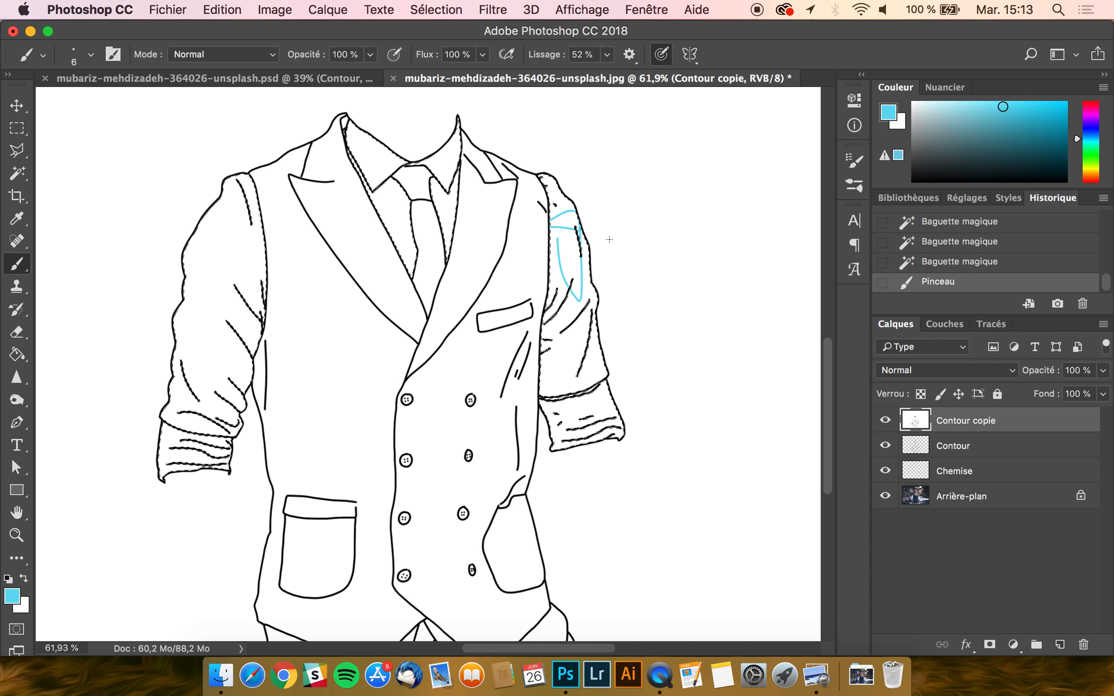
key("super+z")
left_click(582, 237, "ctrl+alt")
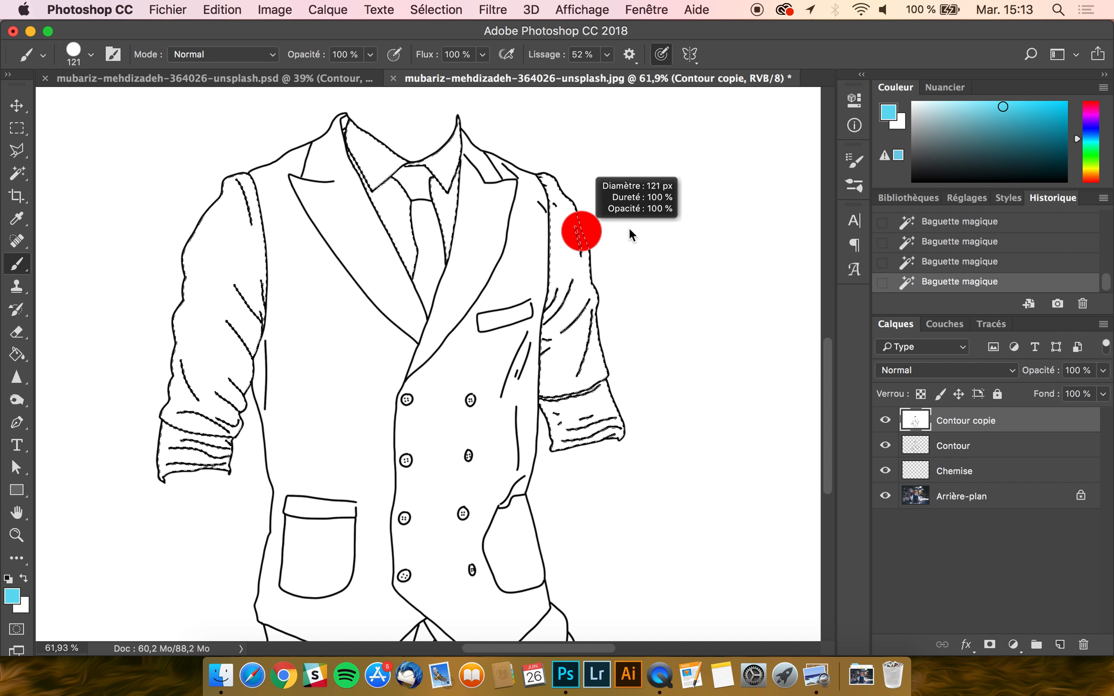
left_click_drag(630, 236, 639, 229)
left_click(608, 55)
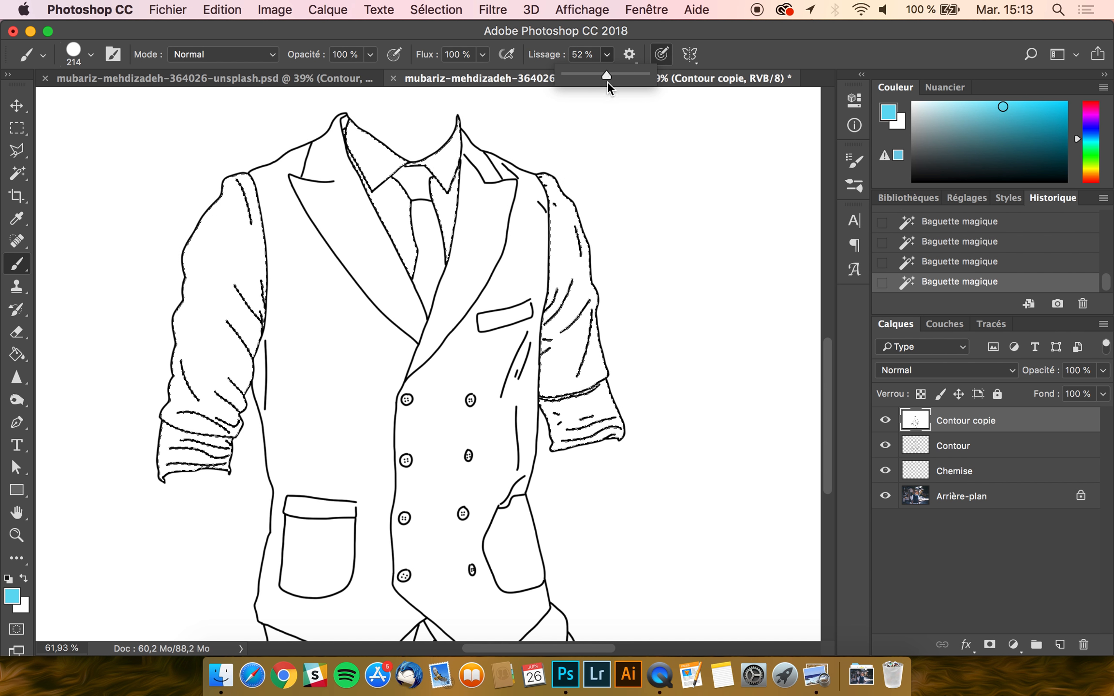
left_click(439, 36)
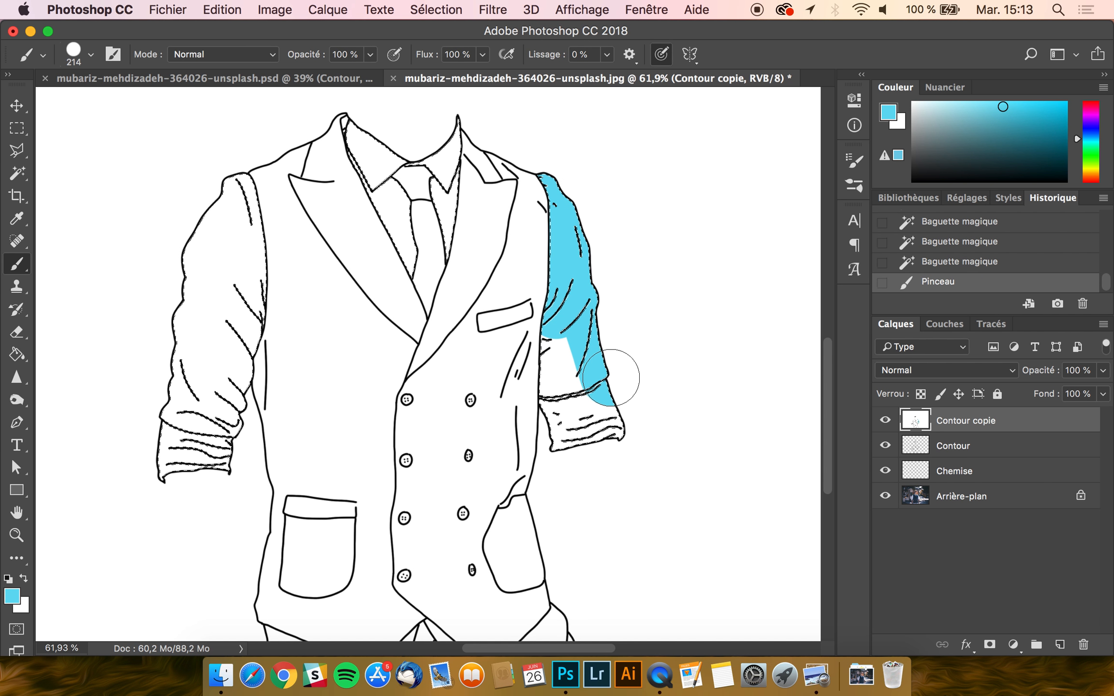
key("super+z")
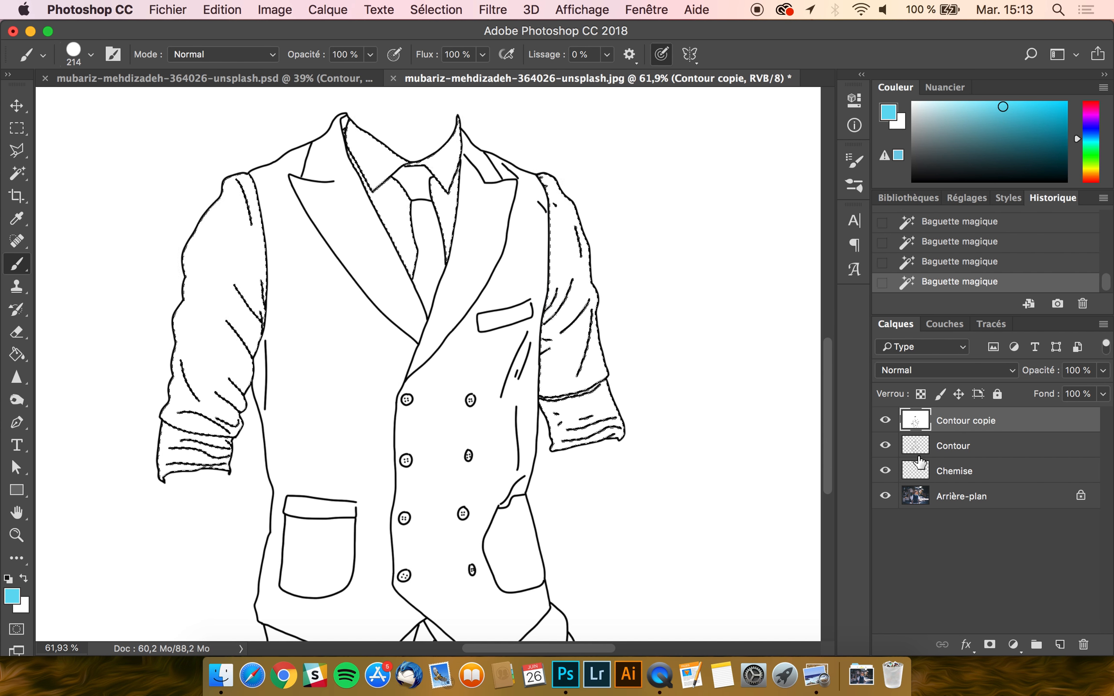
- Hide the Contour copie layer and paint part of the right-side cuff light blue on the Chemise layer
left_click(967, 472)
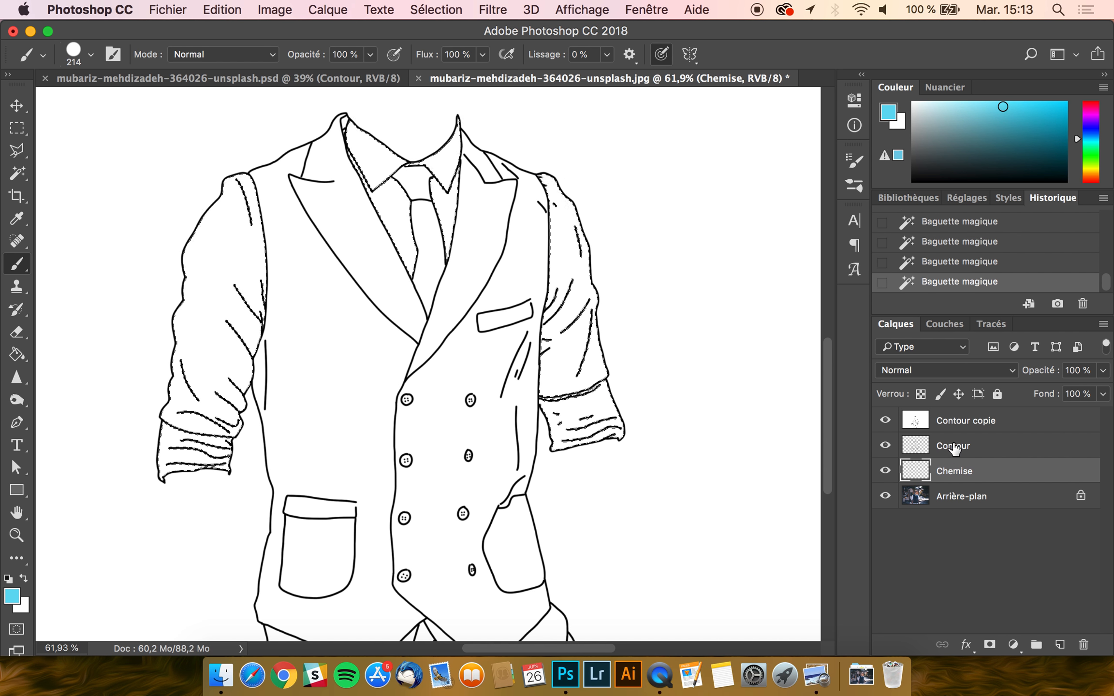
left_click(885, 421)
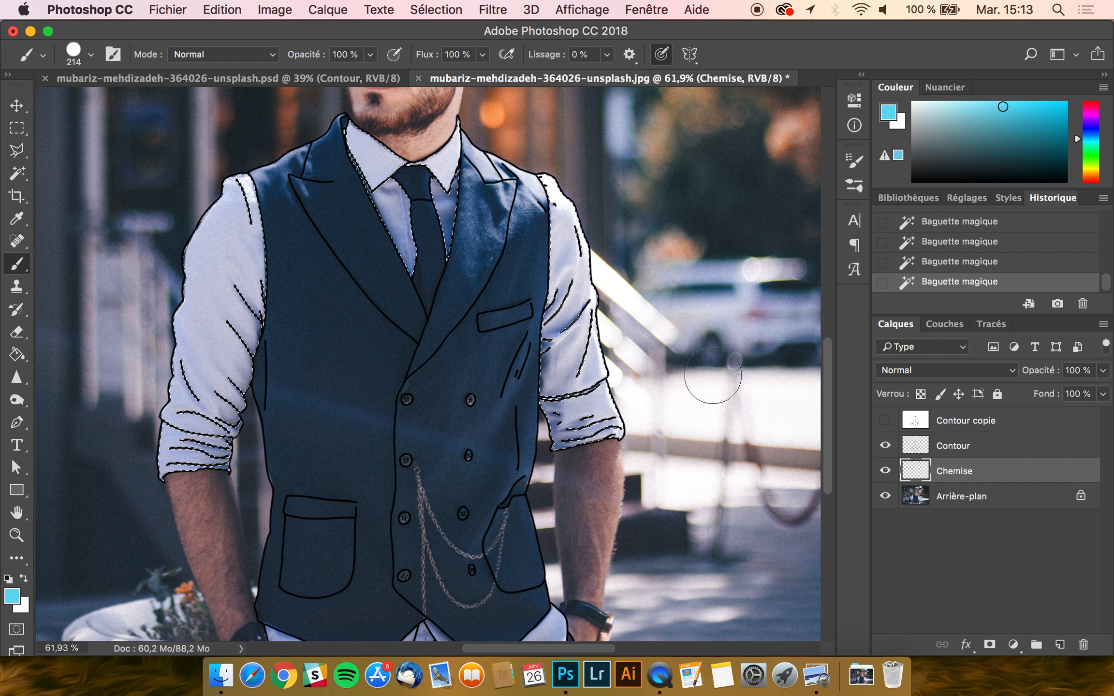
scroll(613, 429, "up", 5)
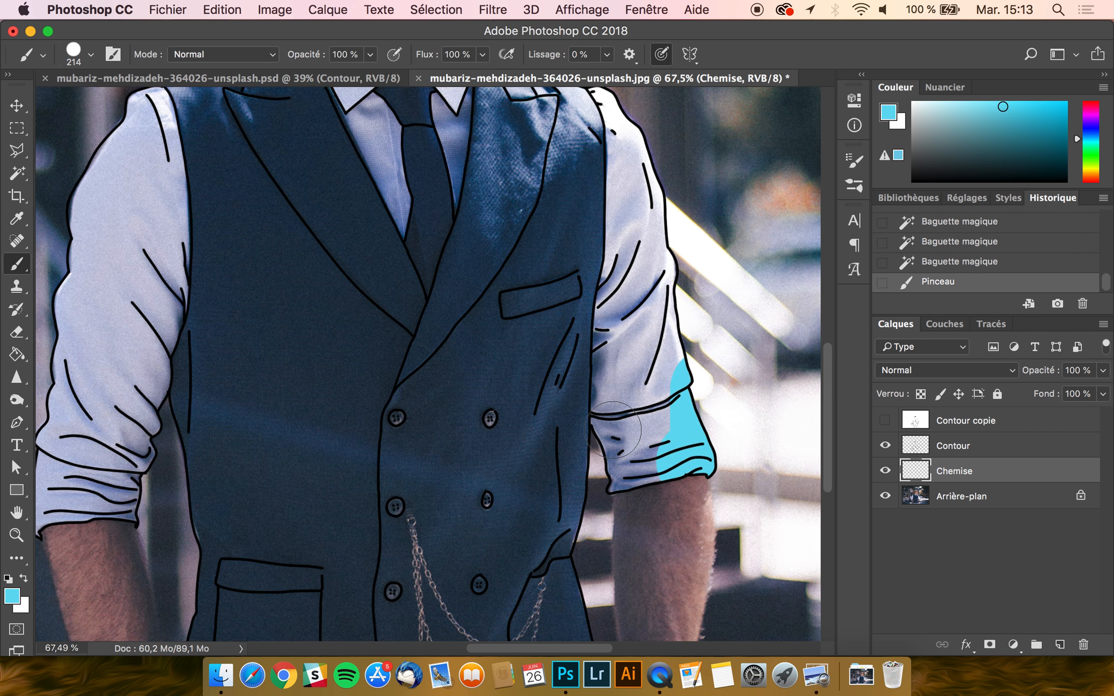
- Deselect to examine how the blue paint meets the black cuff outlines, and restore the shirt selection
scroll(612, 435, "right", 5)
key("super+d")
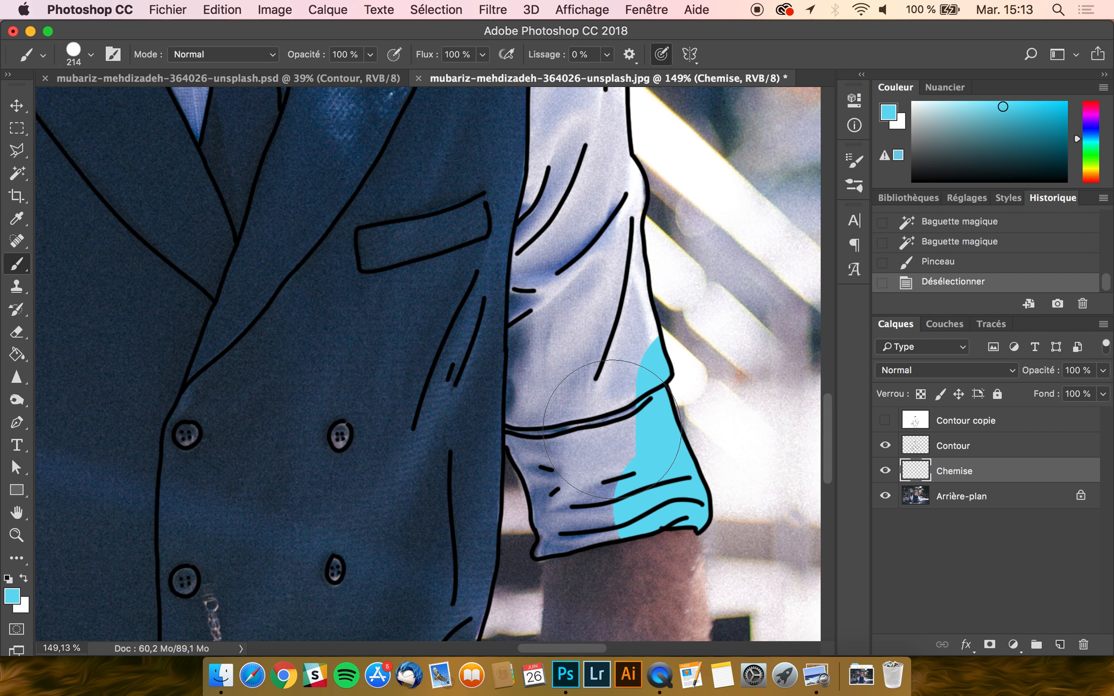
scroll(613, 432, "up", 3)
scroll(611, 429, "right", 5)
scroll(611, 429, "up", 4)
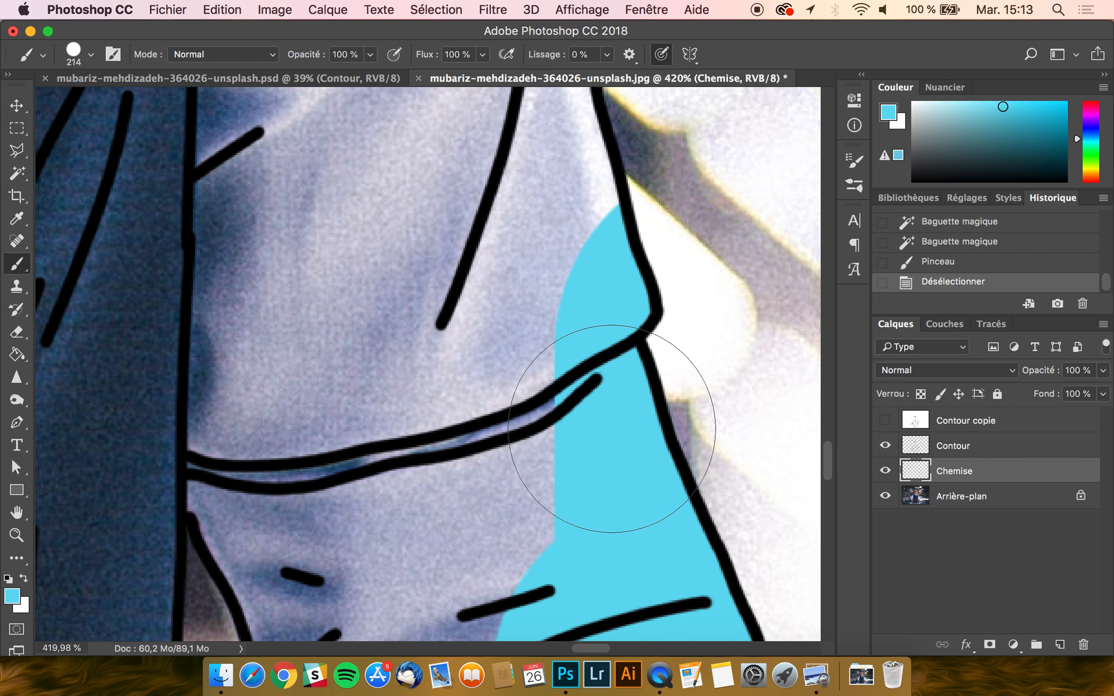
scroll(612, 429, "down", 2)
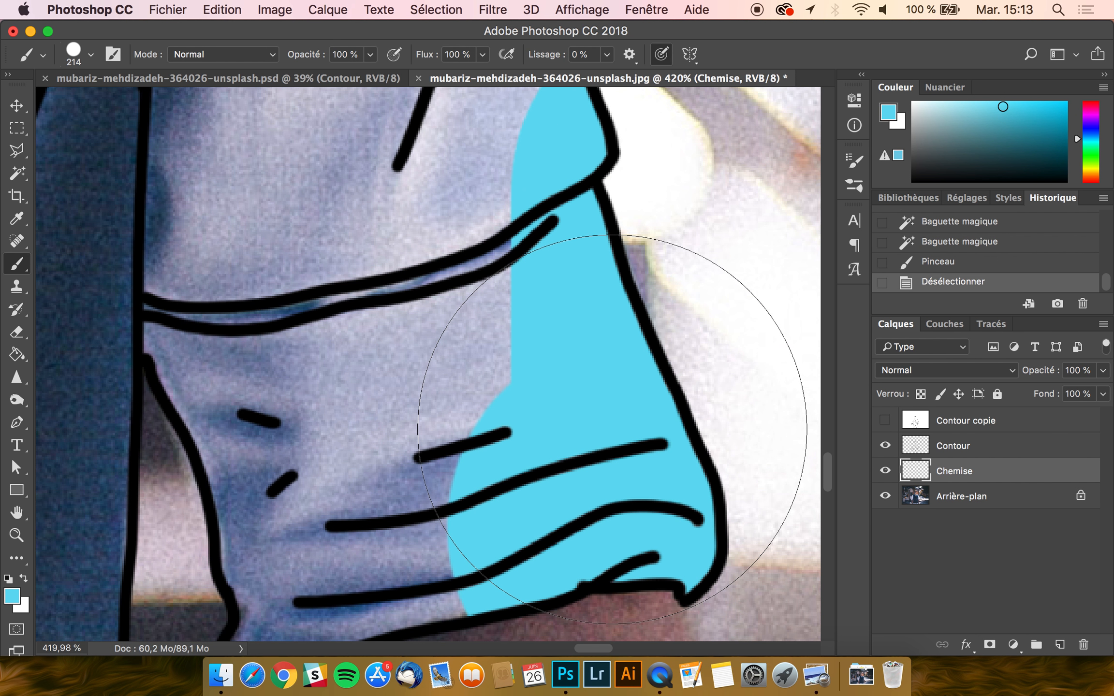
key("super+z")
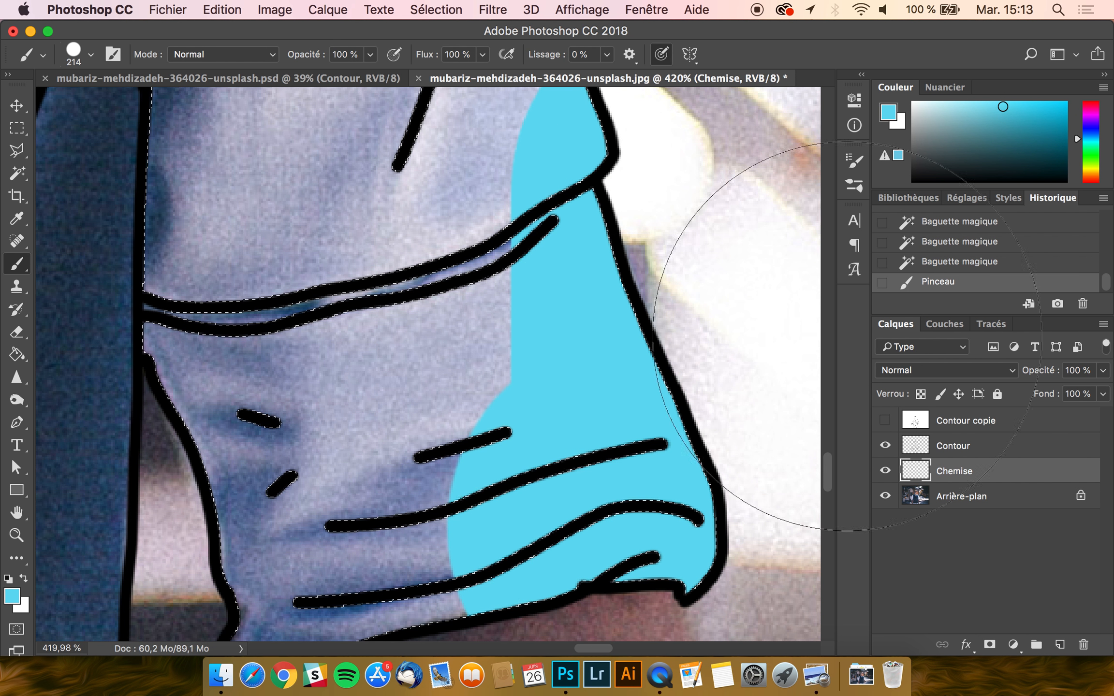
scroll(742, 418, "down", 3)
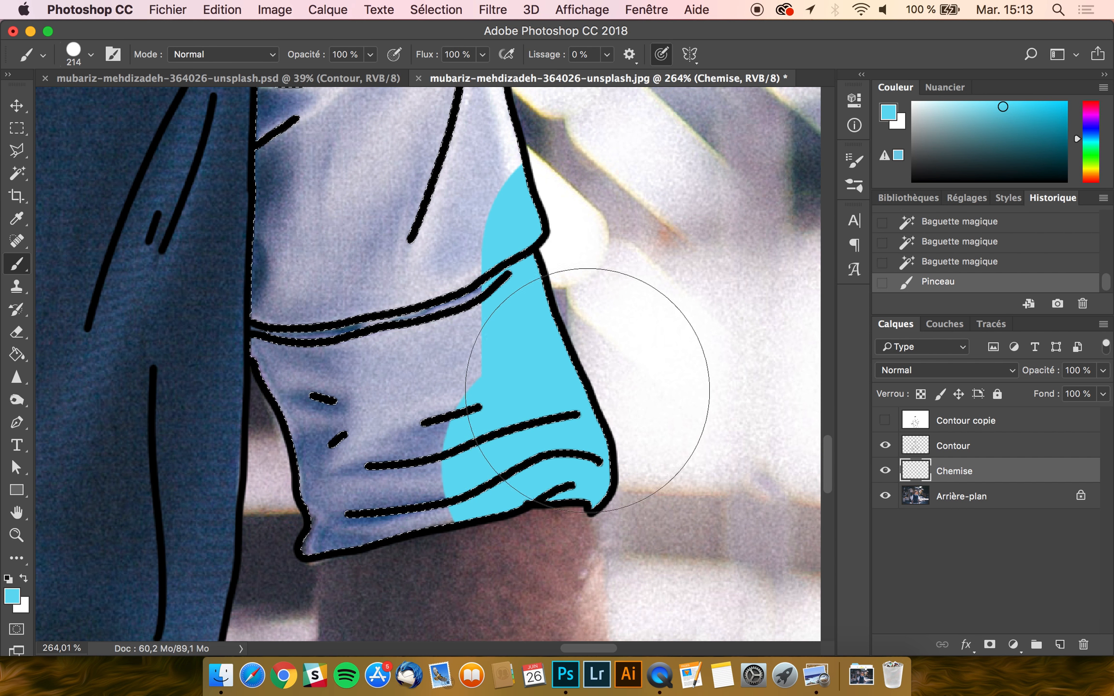
scroll(575, 435, "down", 4)
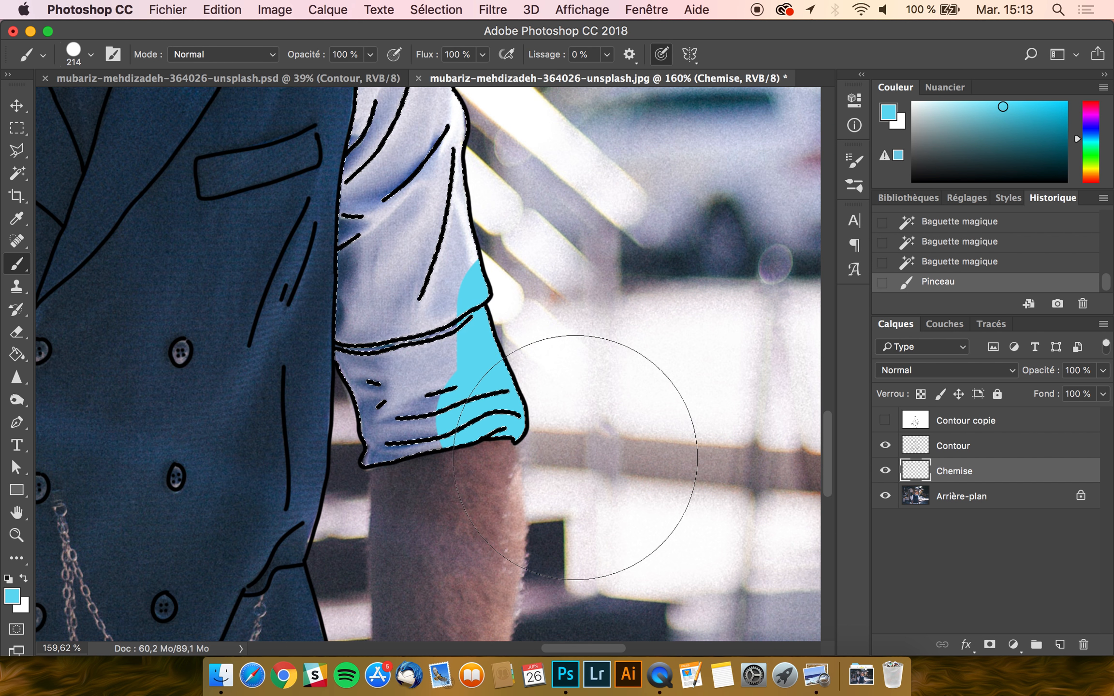
scroll(575, 457, "down", 4)
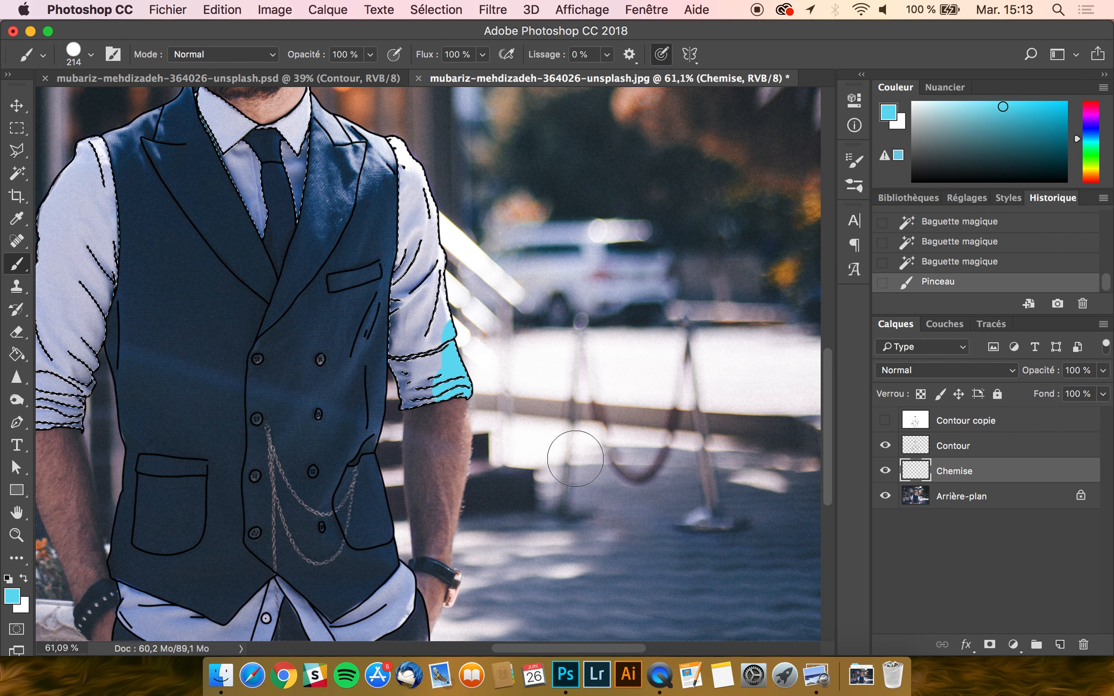
scroll(575, 458, "left", 2)
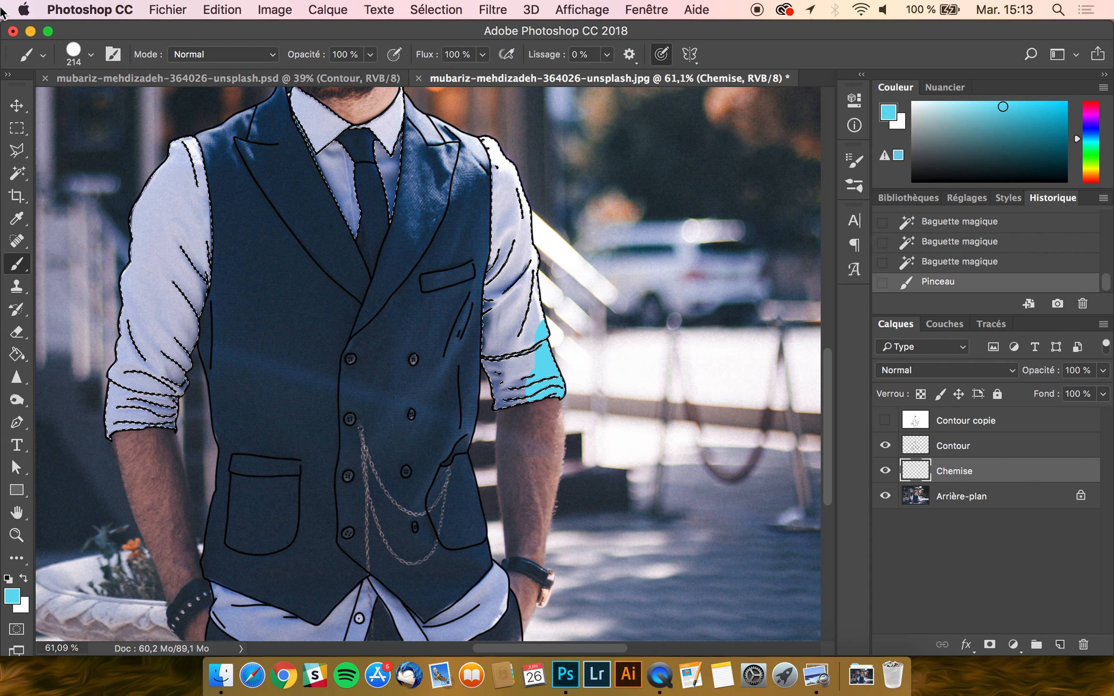
- Expand the shirt selection by 2 pixels
left_click(435, 9)
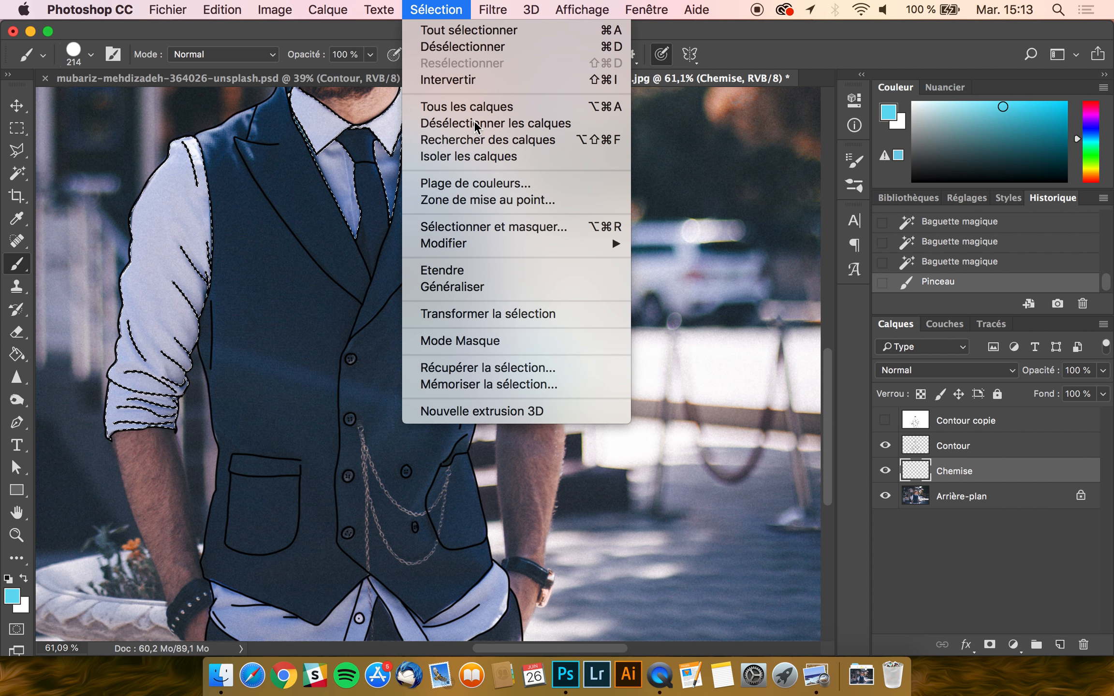
mouse_move(505, 242)
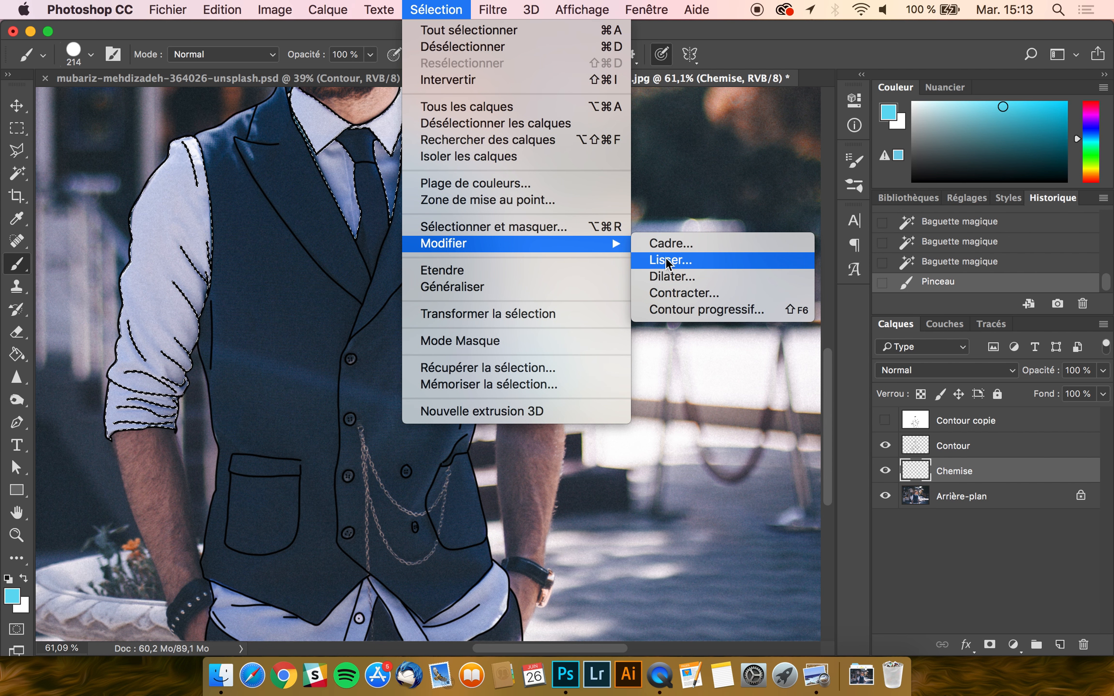
left_click(694, 276)
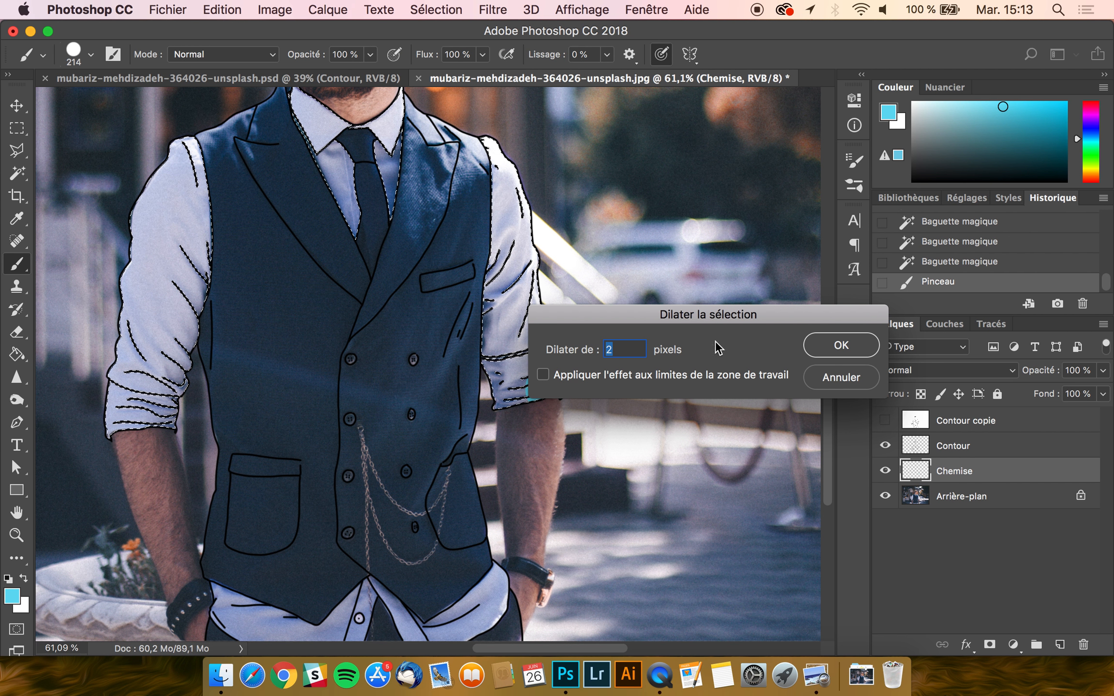
left_click(841, 345)
- Paint the sleeve and rolled cuff on the image's right side light blue on the Chemise layer, covering the area by the armhole
scroll(530, 271, "up", 5)
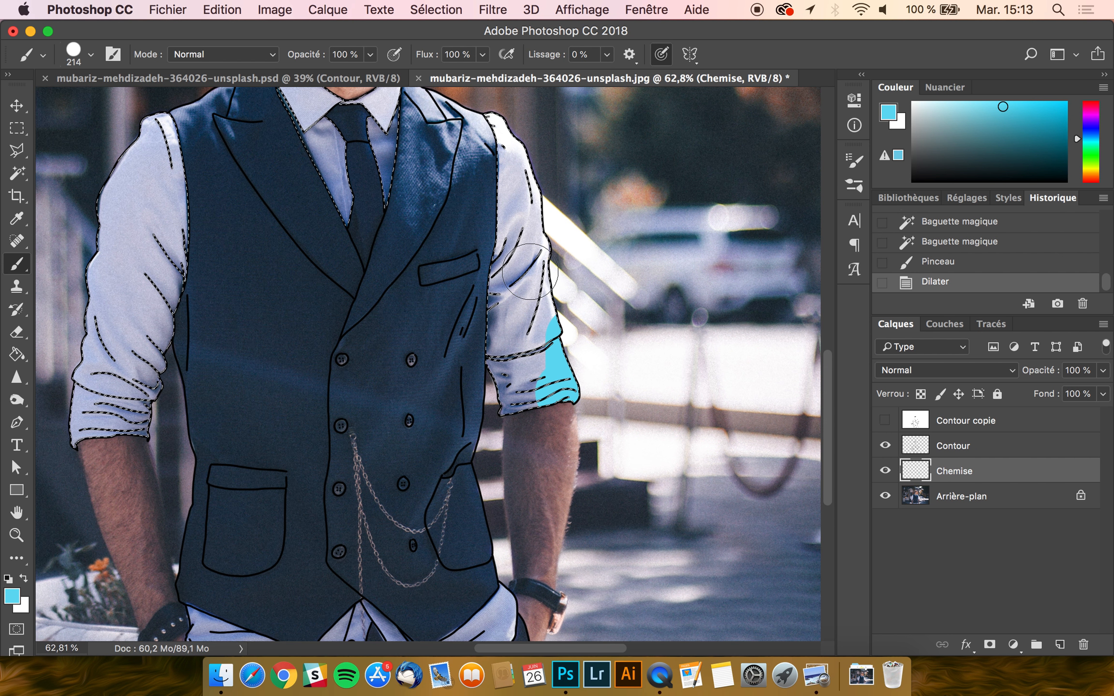
scroll(531, 271, "up", 3)
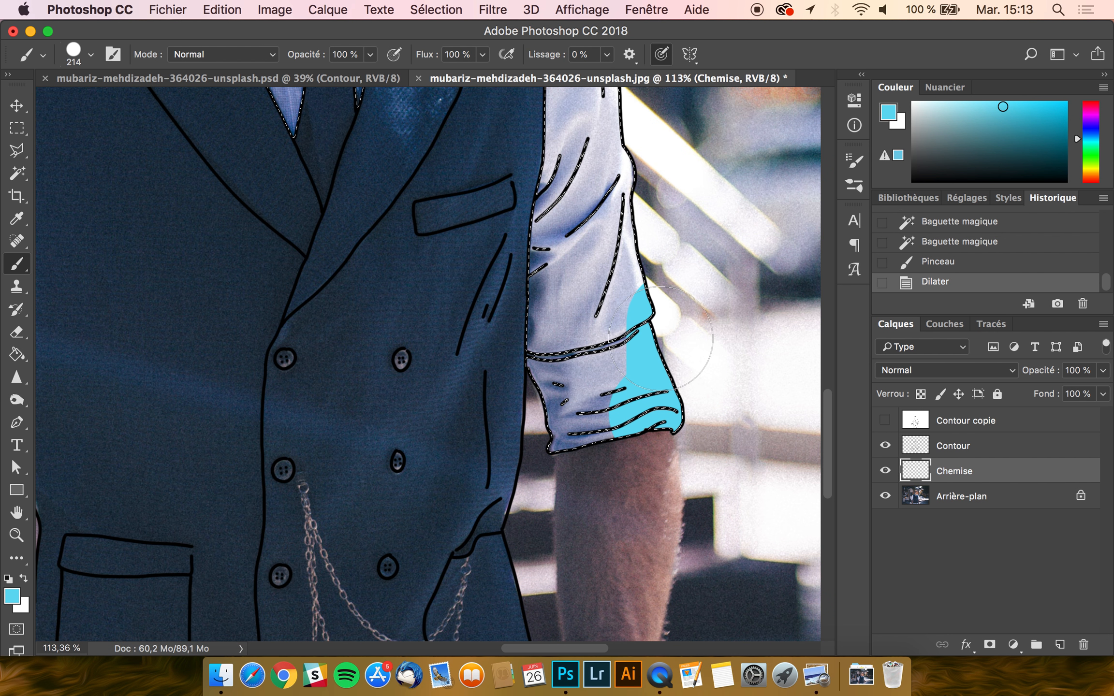
left_click_drag(653, 307, 769, 474)
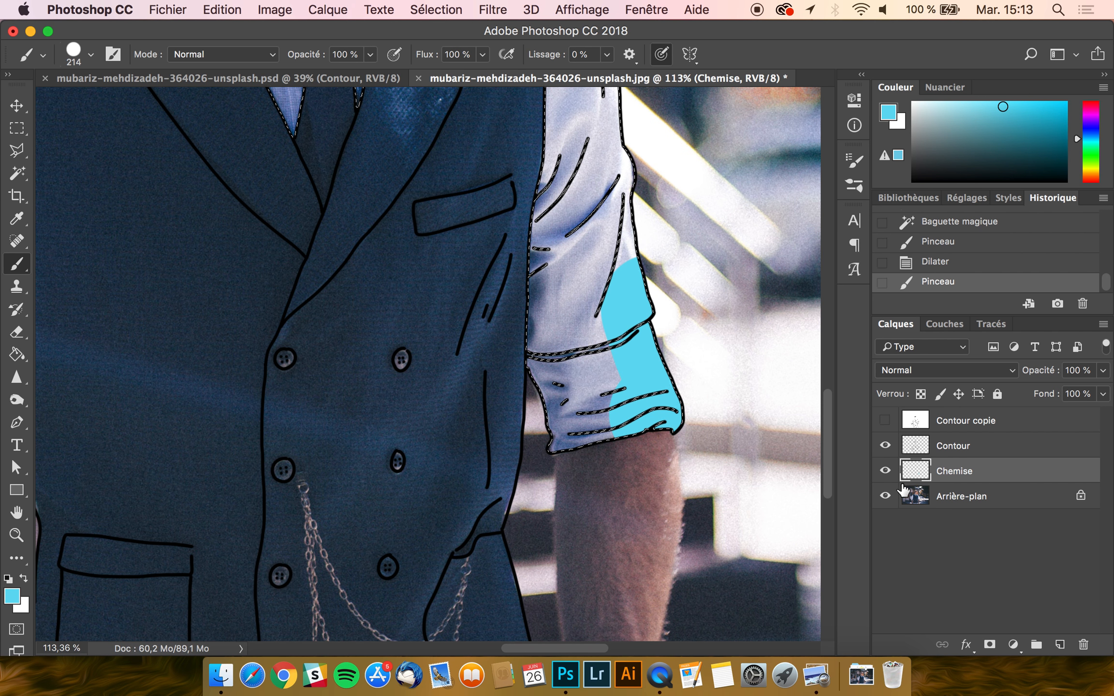
mouse_move(657, 404)
left_mouse_down()
mouse_move(629, 340)
mouse_move(599, 401)
mouse_move(562, 425)
mouse_move(549, 201)
mouse_move(540, 329)
left_mouse_up()
scroll(540, 328, "up", 10)
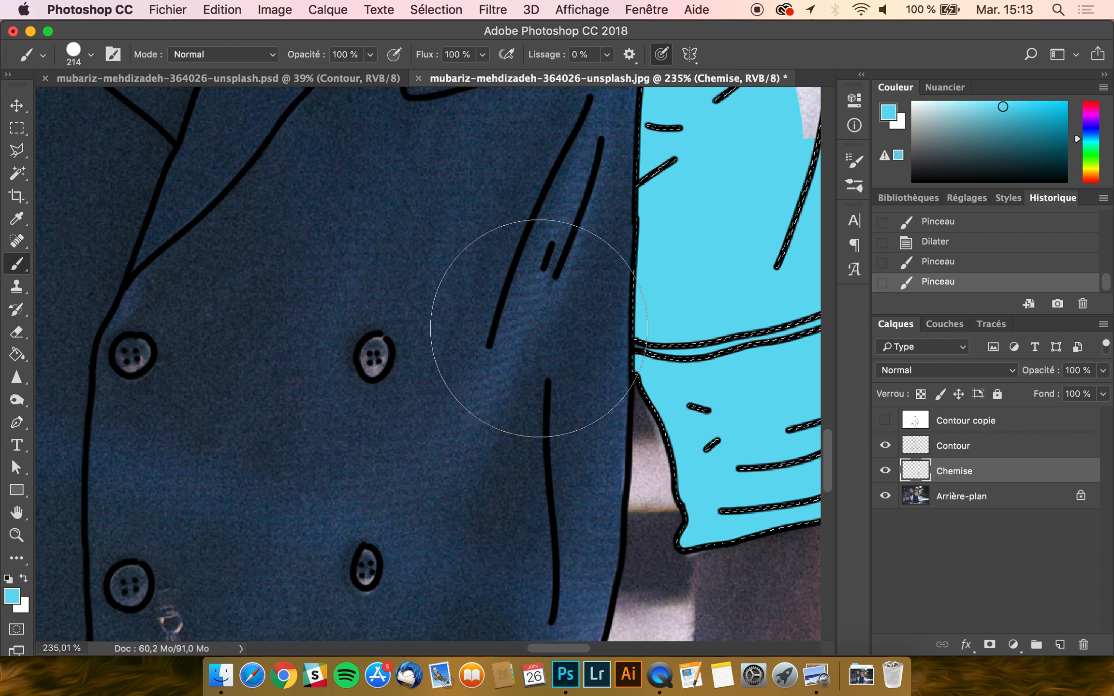
scroll(536, 324, "right", 3)
scroll(537, 323, "up", 2)
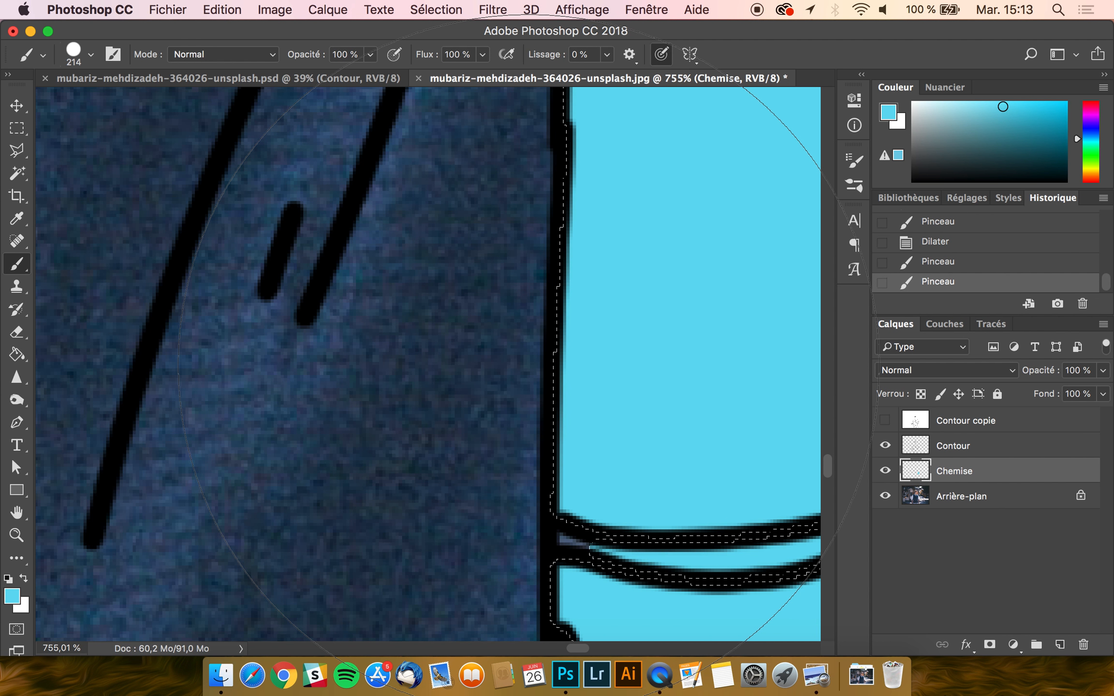
scroll(552, 387, "down", 10)
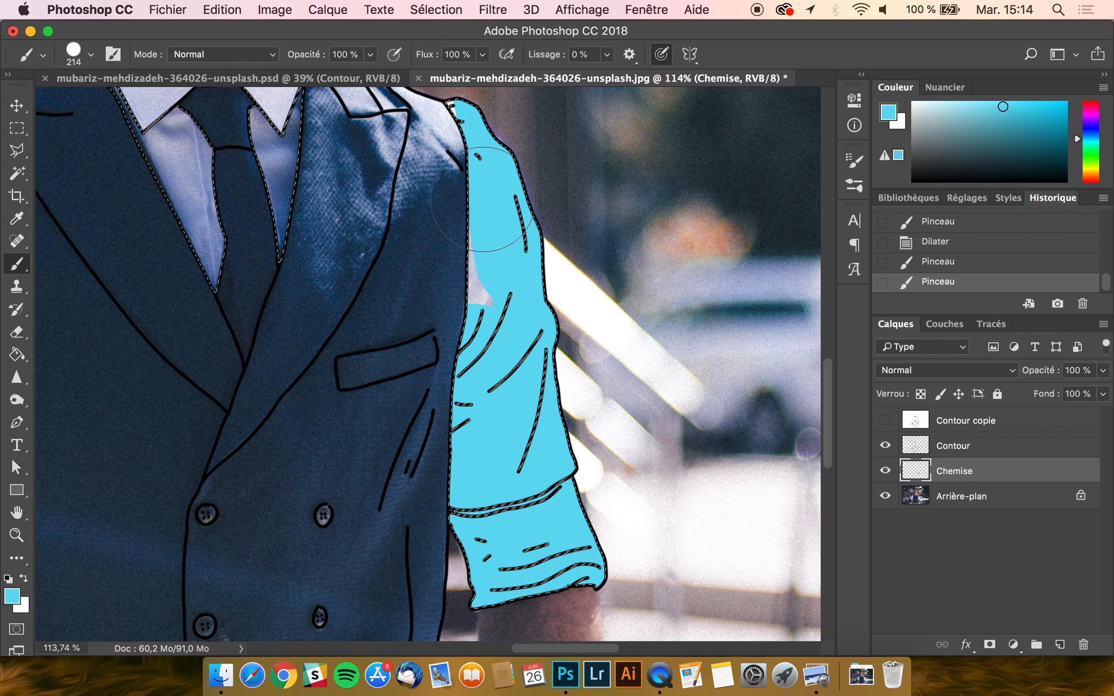
left_click(449, 268)
- Paint the shirt collar and the shirt front on both sides of the tie light blue
scroll(465, 392, "left", 8)
scroll(465, 393, "up", 5)
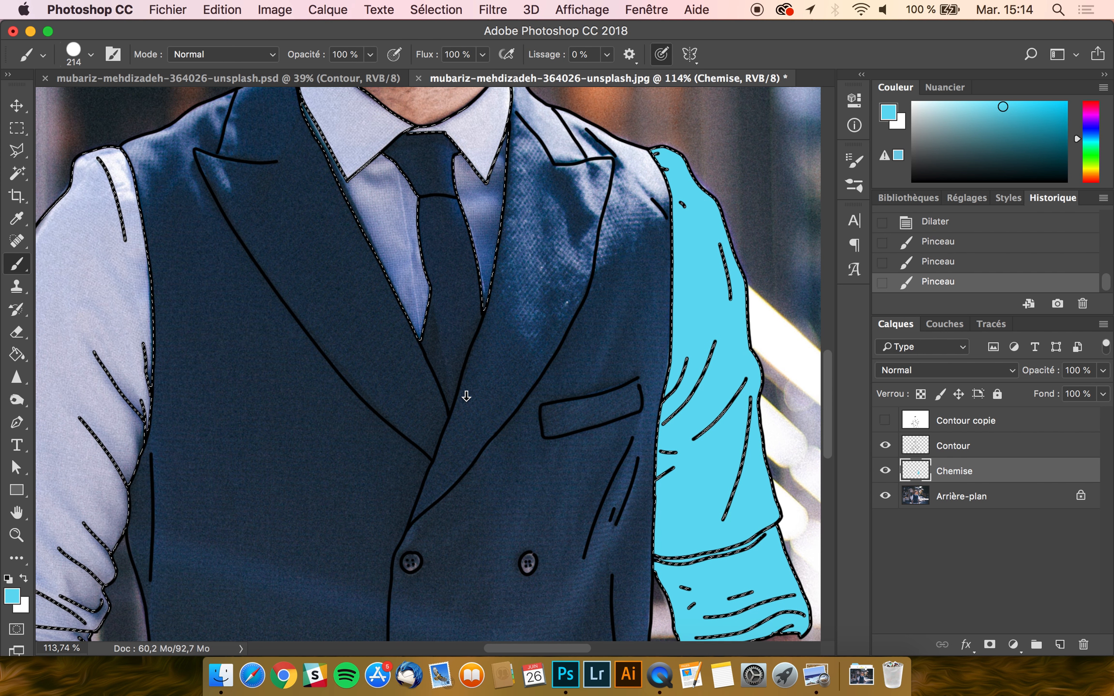
scroll(466, 395, "up", 4)
mouse_move(478, 314)
left_mouse_down()
mouse_move(466, 616)
mouse_move(383, 574)
mouse_move(409, 423)
mouse_move(371, 522)
mouse_move(366, 385)
mouse_move(322, 309)
mouse_move(299, 397)
mouse_move(293, 361)
mouse_move(347, 366)
mouse_move(494, 503)
mouse_move(498, 358)
left_mouse_up()
- Paint the sleeve and rolled cuff on the image's left side light blue, and deselect the shirt areas
scroll(498, 358, "left", 6)
scroll(498, 358, "down", 4)
scroll(503, 356, "down", 5)
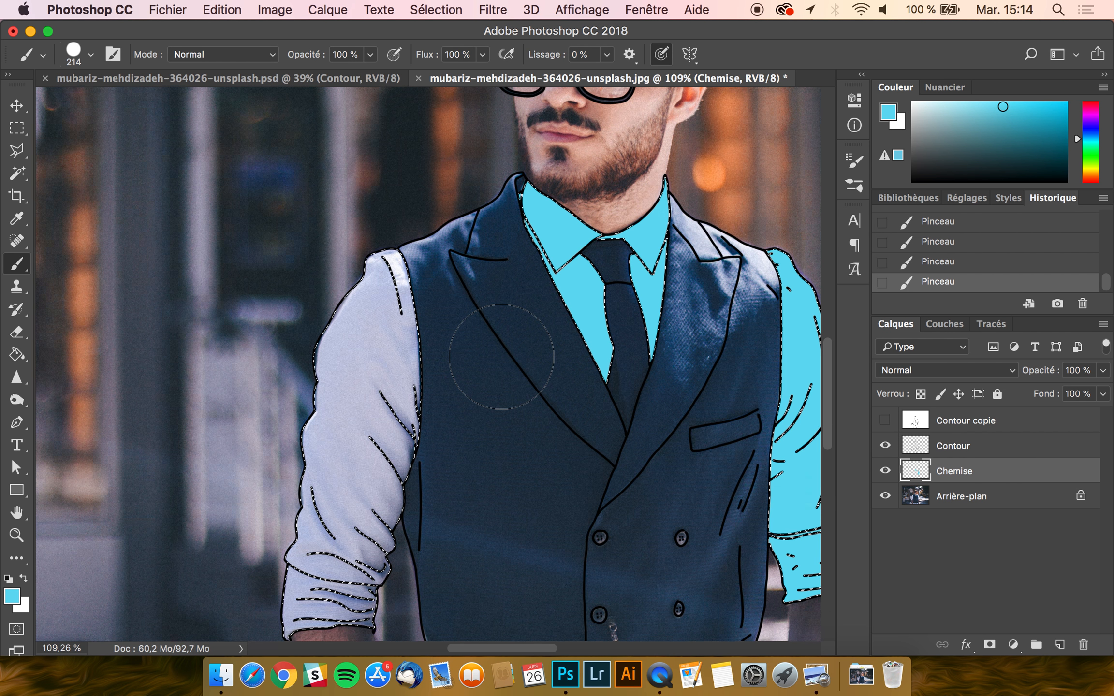
scroll(501, 357, "down", 3)
mouse_move(435, 227)
left_mouse_down()
mouse_move(396, 203)
mouse_move(368, 421)
mouse_move(328, 562)
mouse_move(324, 377)
mouse_move(367, 203)
mouse_move(362, 242)
mouse_move(394, 337)
left_mouse_up()
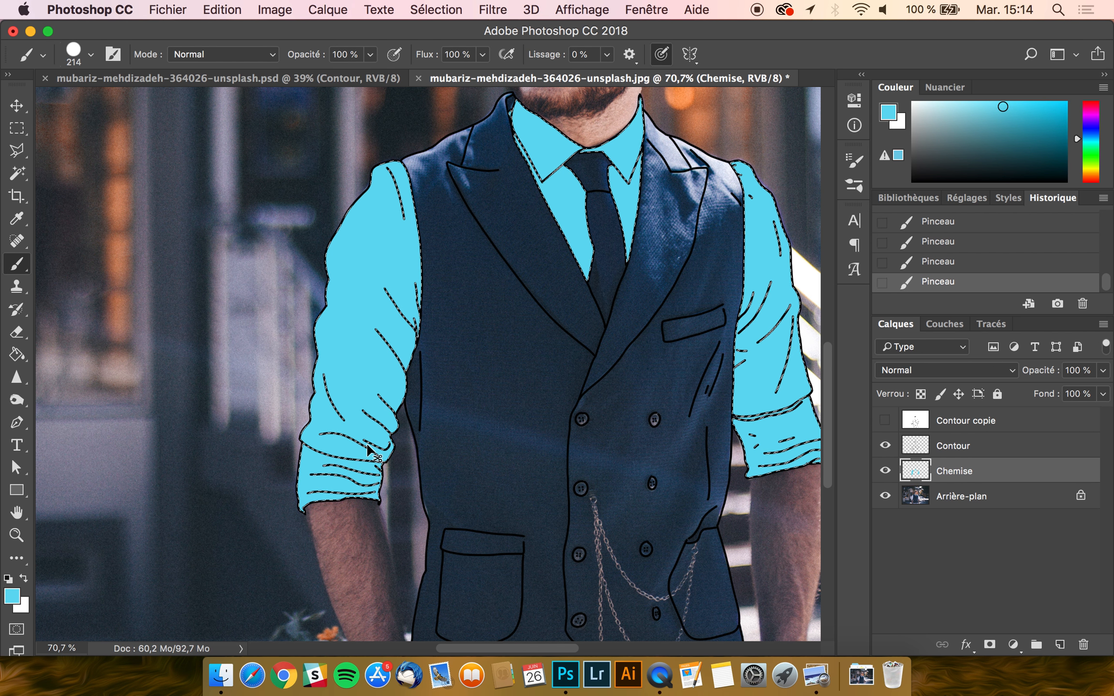
key("super+d")
scroll(368, 443, "down", 3)
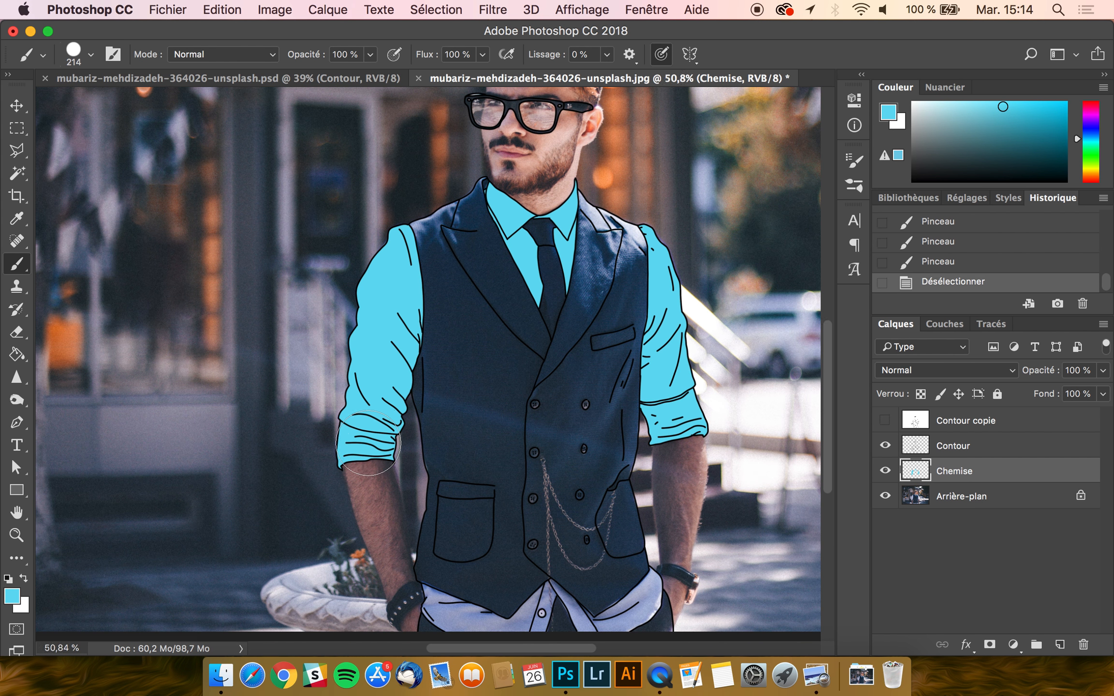
scroll(494, 639, "down", 1)
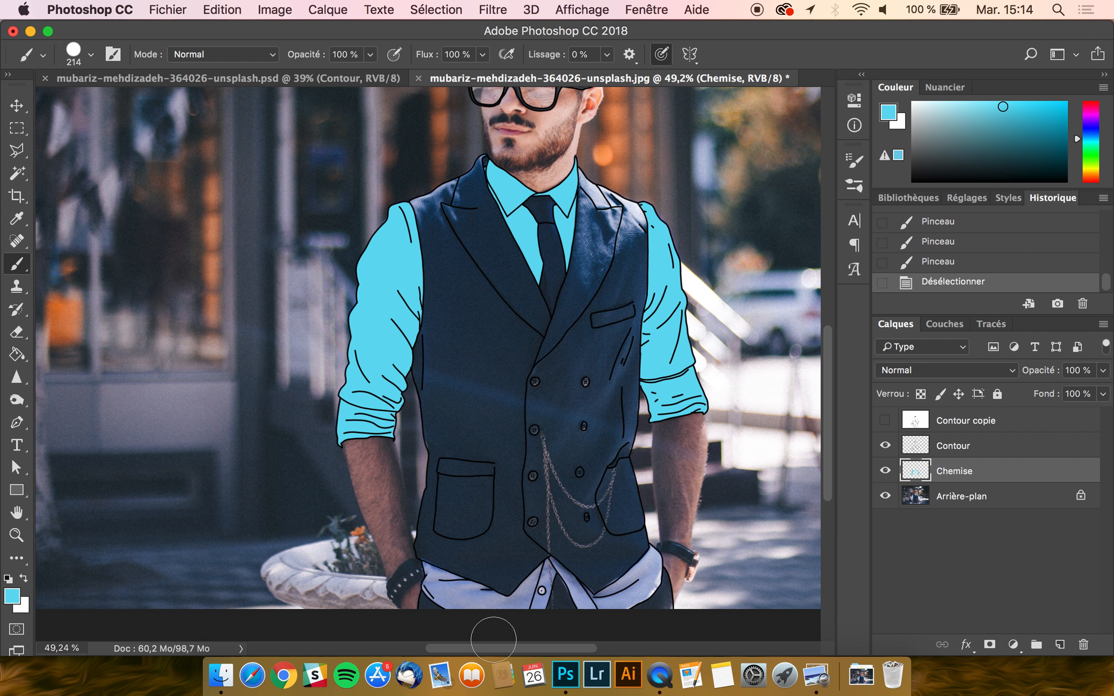
- Show the Contour copie layer and select the shirt areas below the vest's hem on it with the Magic Wand
scroll(528, 585, "up", 5)
scroll(527, 585, "down", 6)
left_click(884, 420)
left_click(965, 420)
left_click(17, 172)
scroll(308, 455, "down", 4)
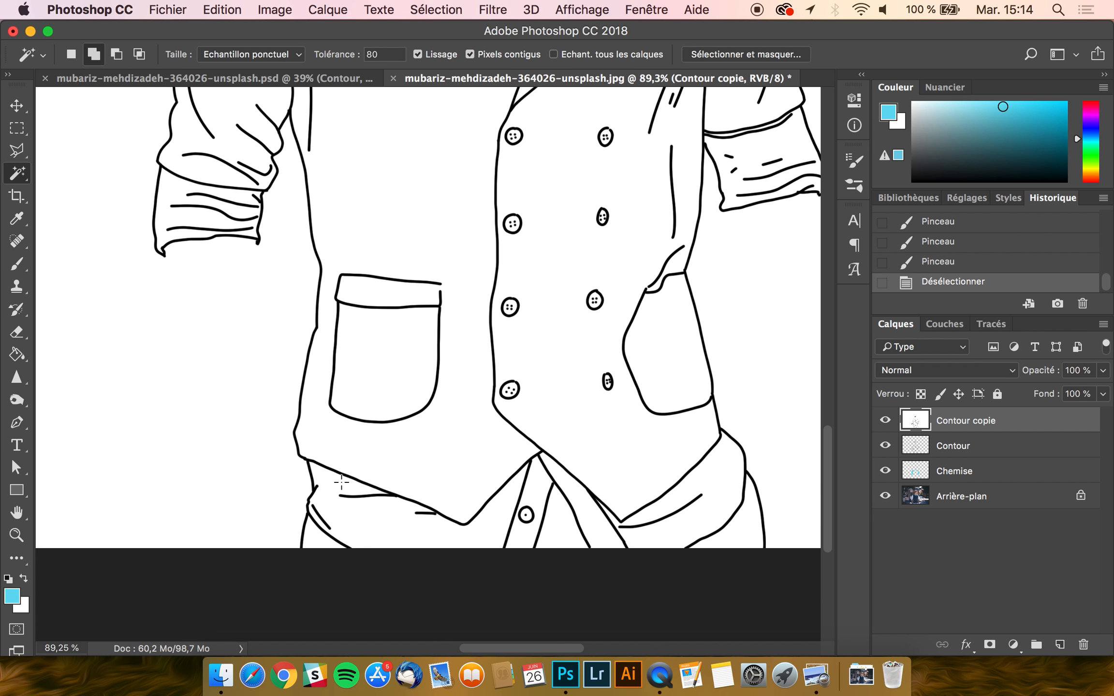
left_click(376, 522)
left_click(506, 540)
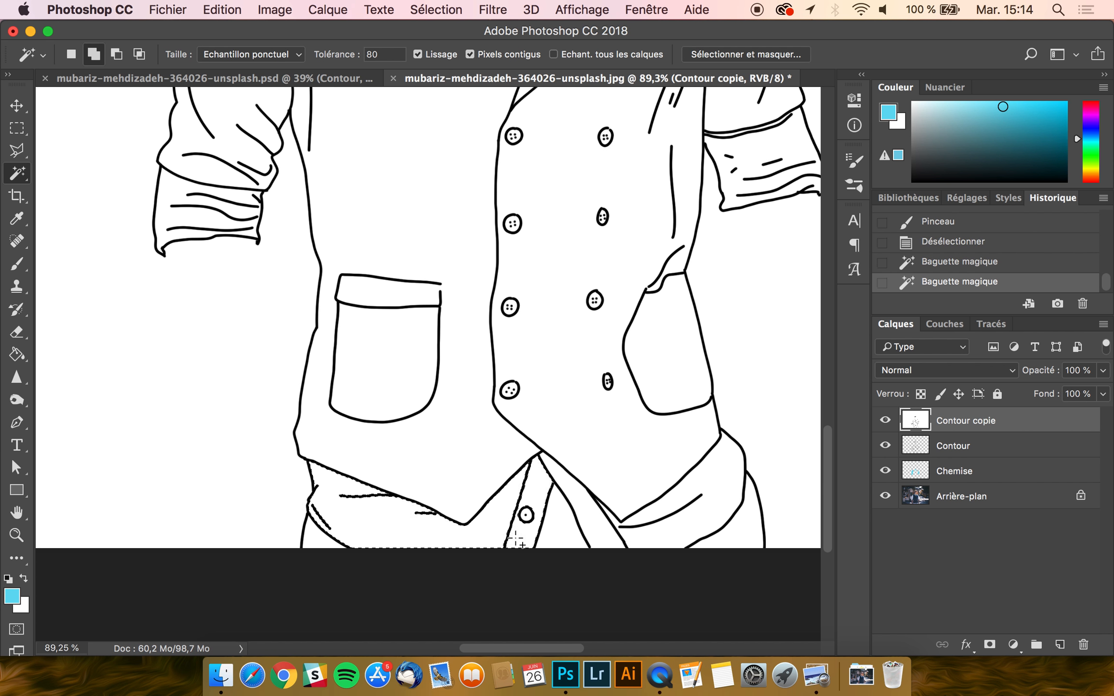
left_click(587, 518)
left_click(702, 500)
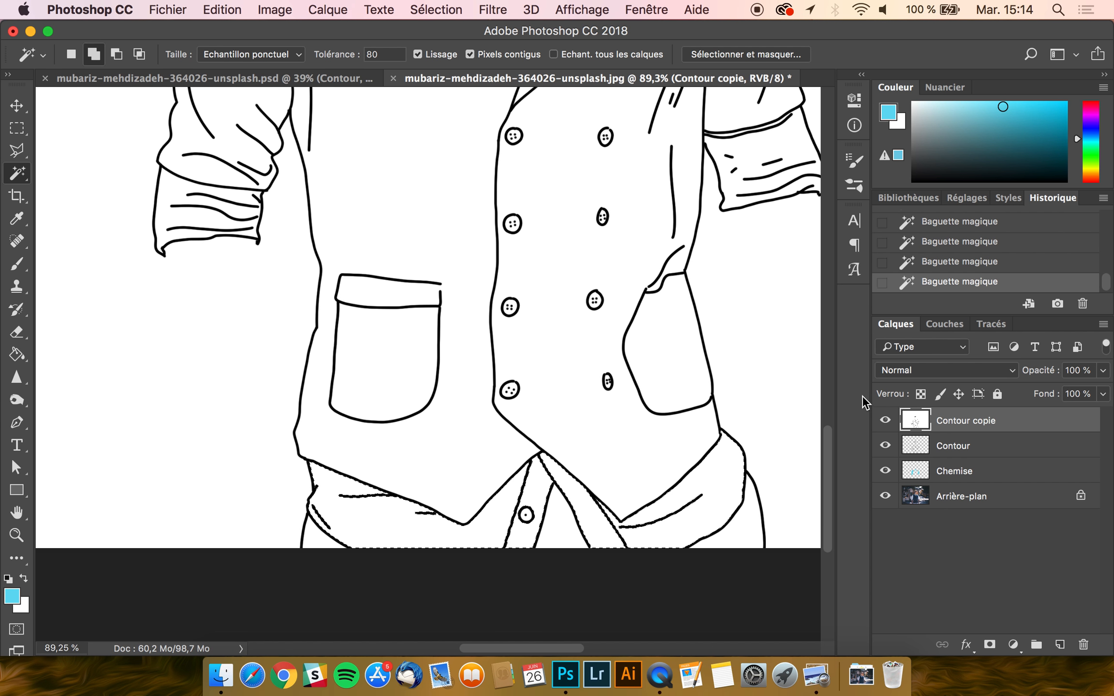
- Hide the Contour copie layer, paint the selected shirt areas below the vest light blue on the Chemise layer, and deselect
left_click(884, 420)
left_click(958, 474)
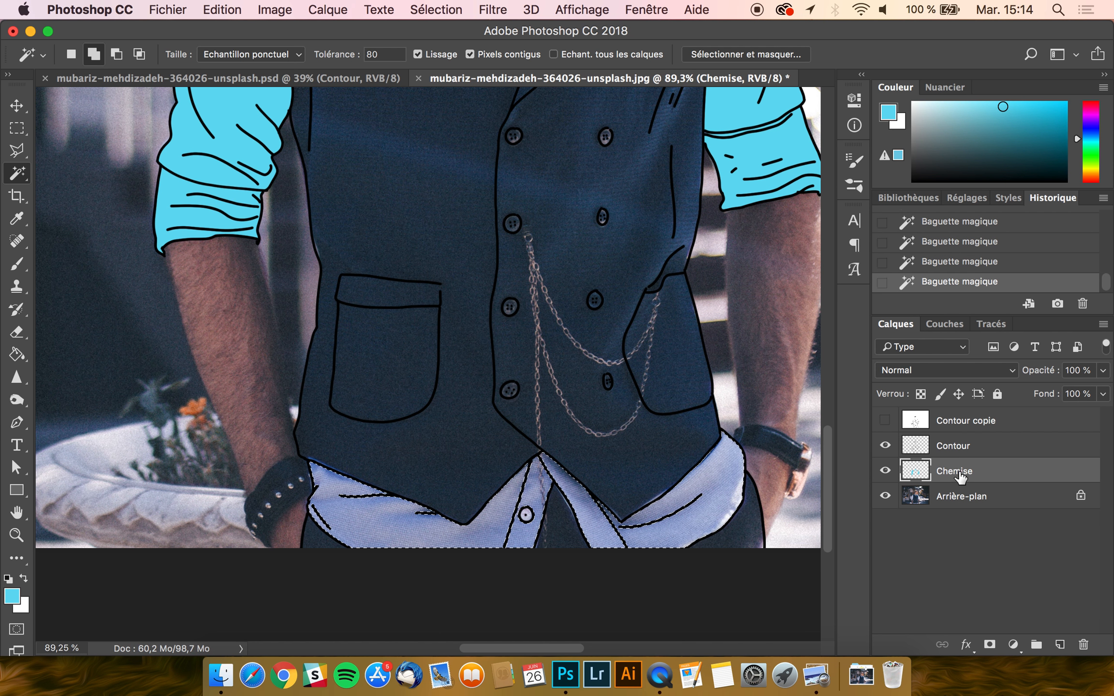
left_click(17, 263)
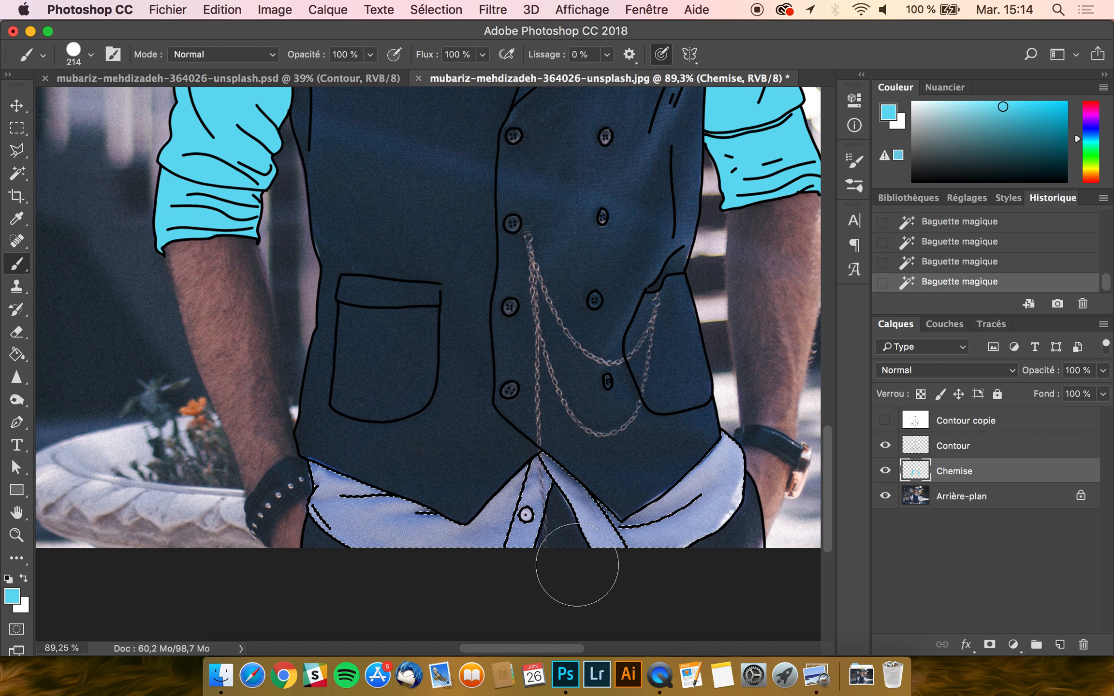
mouse_move(720, 464)
left_mouse_down()
mouse_move(720, 511)
mouse_move(724, 422)
mouse_move(652, 559)
mouse_move(618, 584)
left_mouse_up()
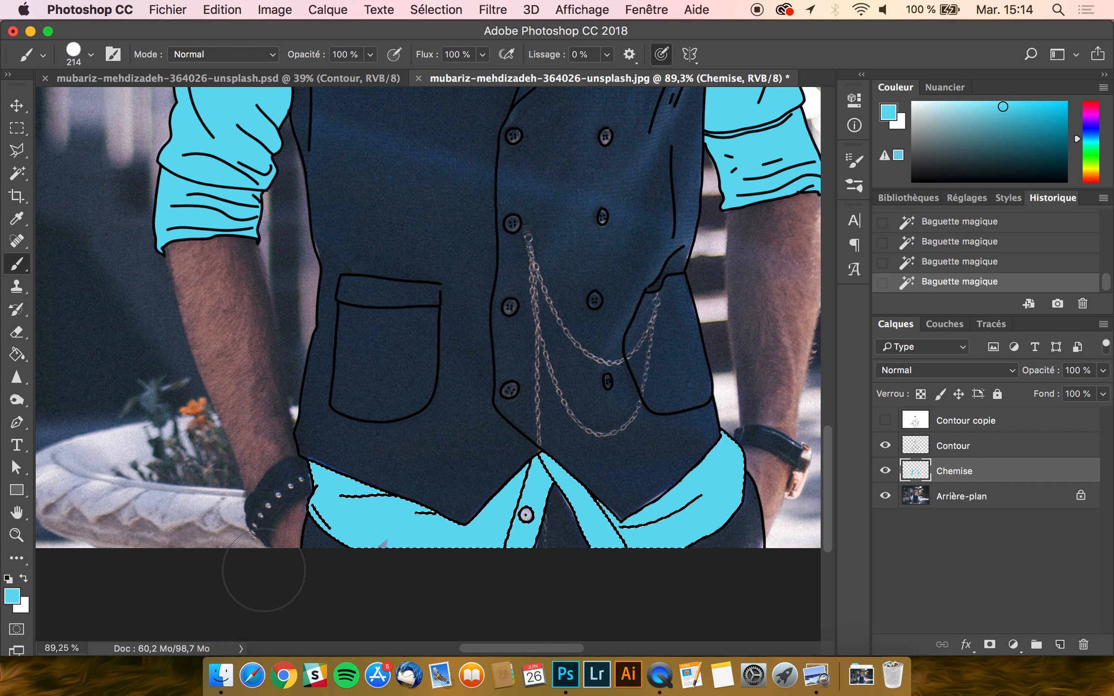
left_click(261, 573)
key("super+d")
scroll(427, 581, "down", 5)
left_click(16, 108)
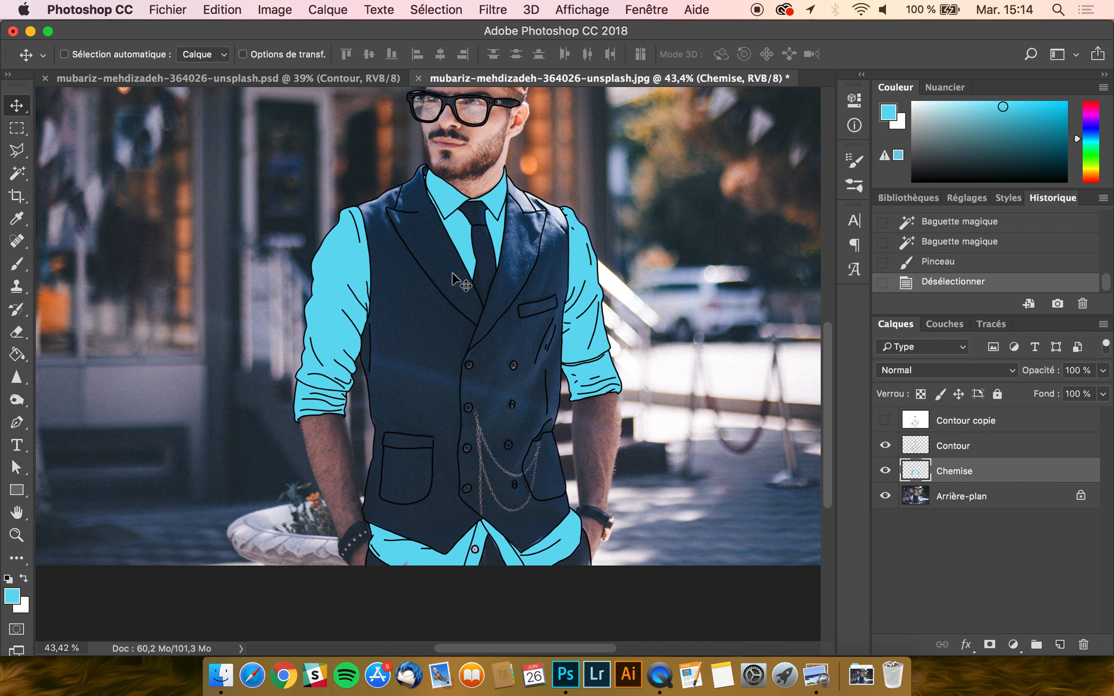
scroll(452, 276, "up", 3)
scroll(452, 275, "up", 5)
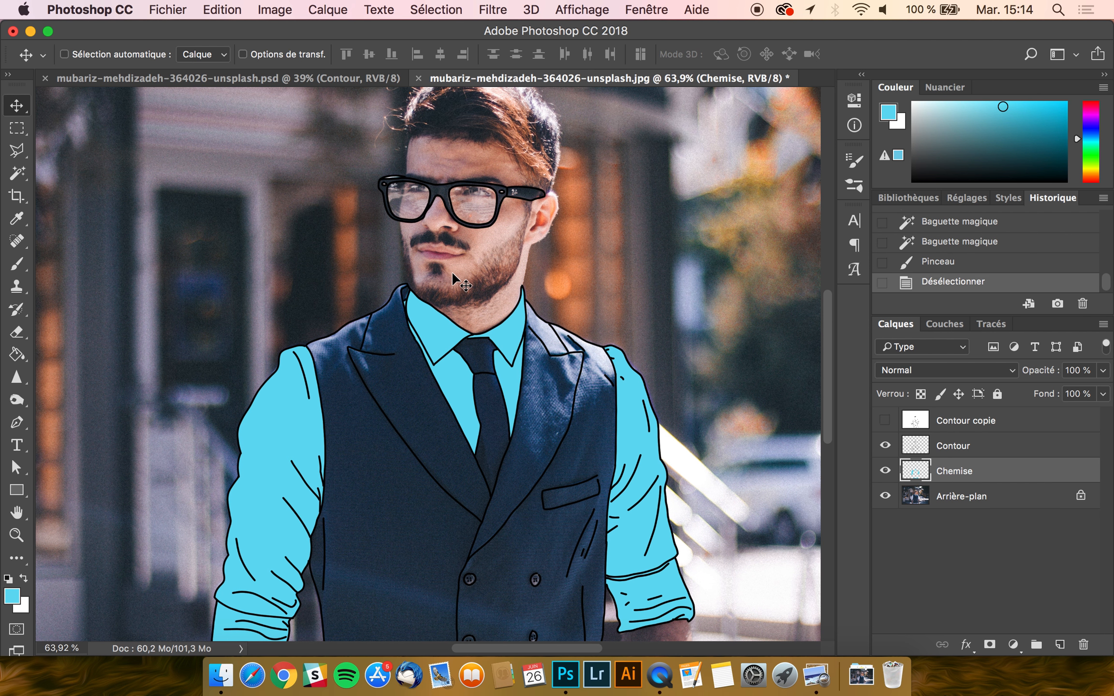
scroll(452, 272, "up", 3)
scroll(452, 271, "up", 3)
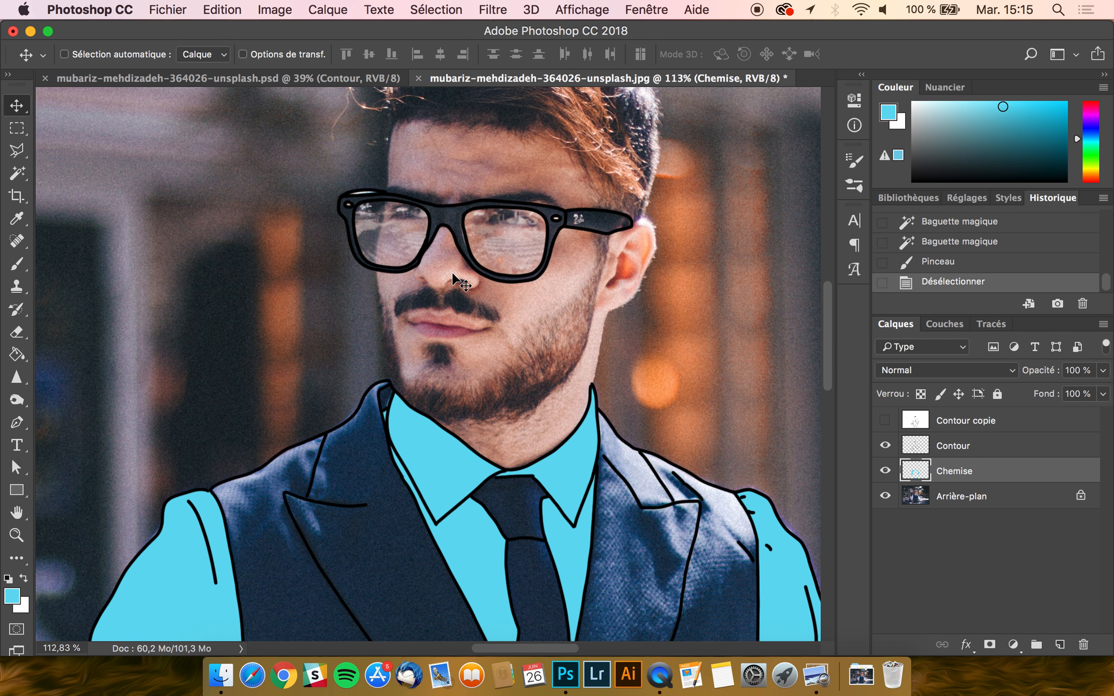
scroll(452, 272, "down", 2)
- Switch to the PSD version of the portrait and examine its colour layers, selecting Chemise, Cravate and Gilet in turn
left_click(315, 80)
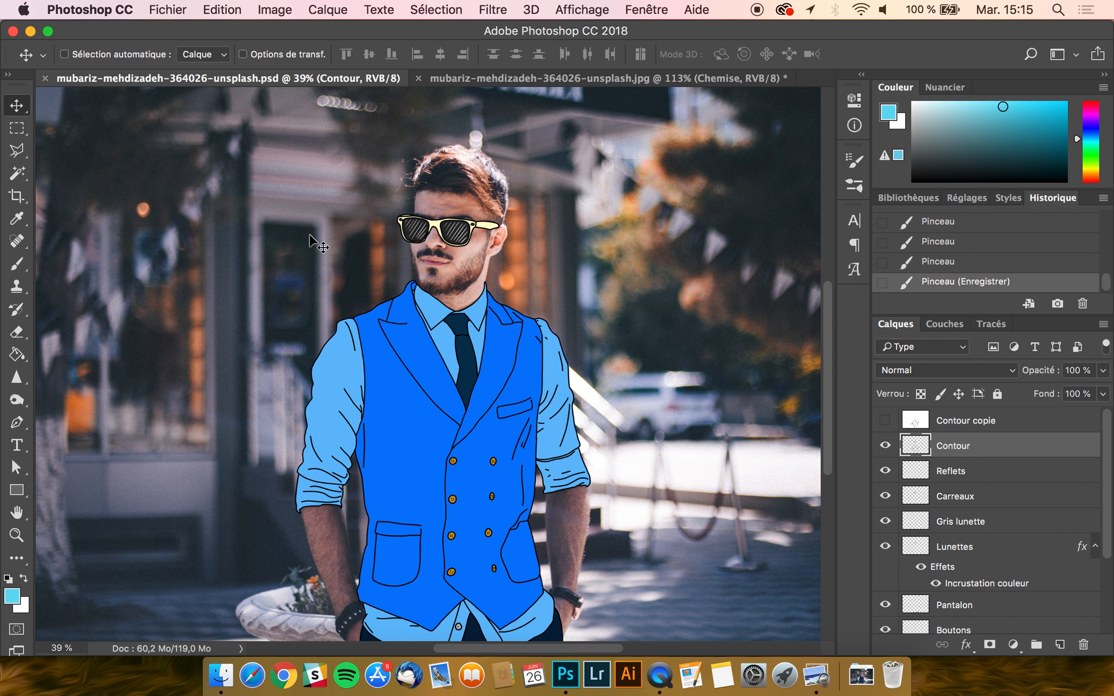
scroll(435, 316, "down", 2)
scroll(459, 319, "right", 1)
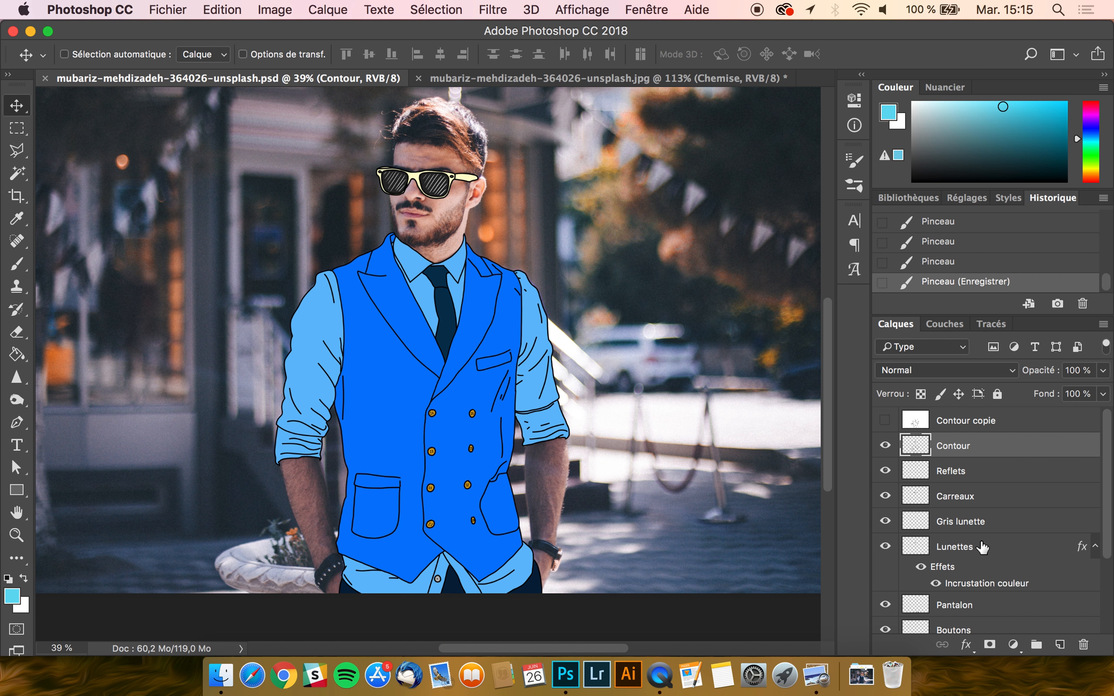
scroll(983, 548, "down", 4)
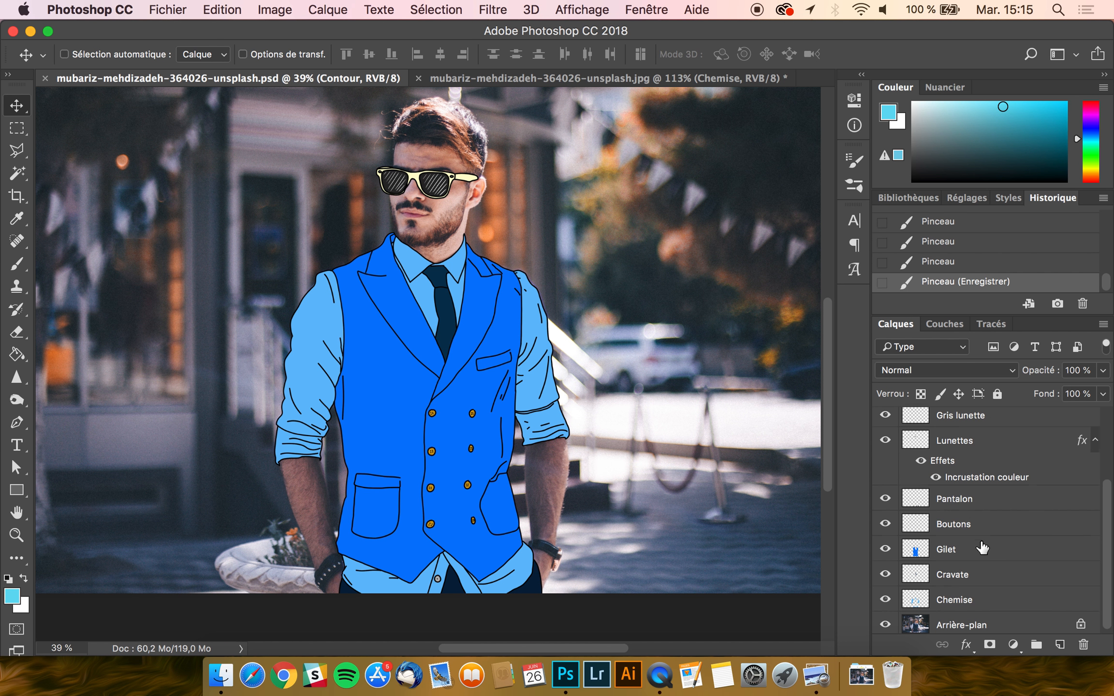
left_click(967, 600)
left_click(988, 575)
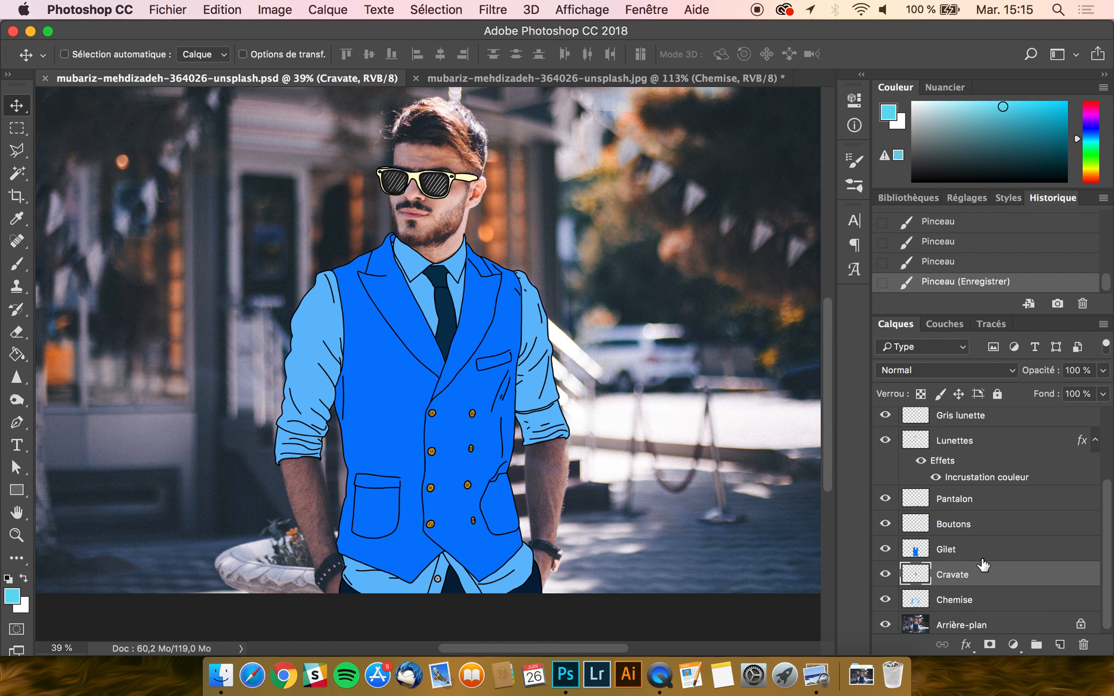
left_click(976, 557)
- Turn the Gilet and Boutons layers off and back on to compare the vest and buttons with and without colour
left_click(884, 549)
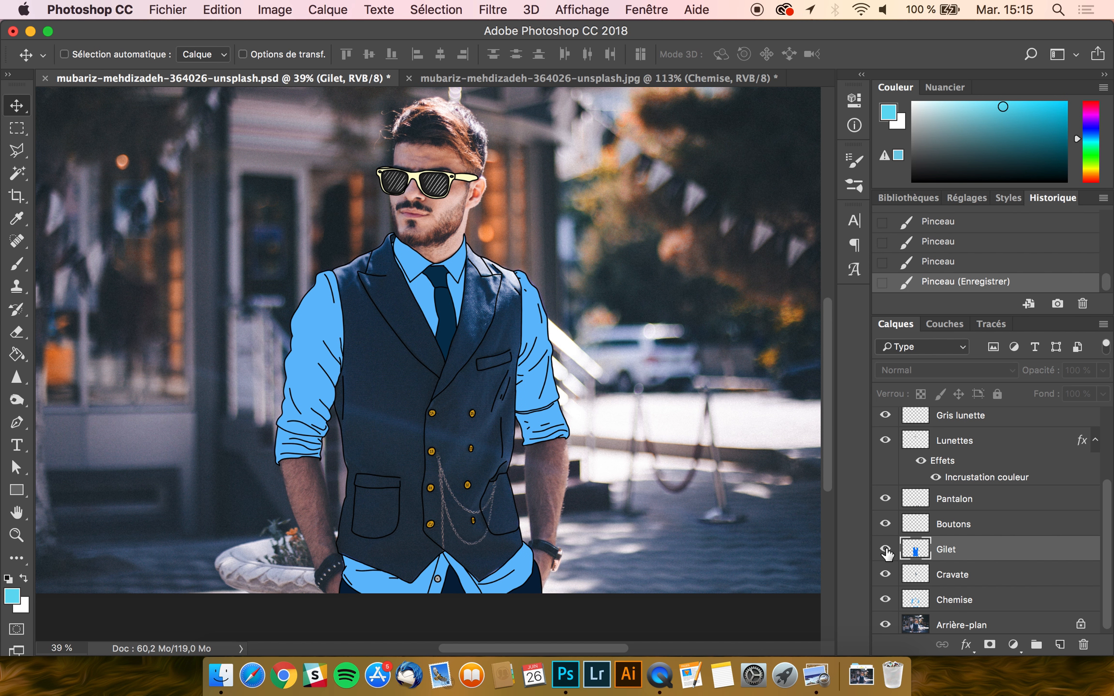
left_click(884, 549)
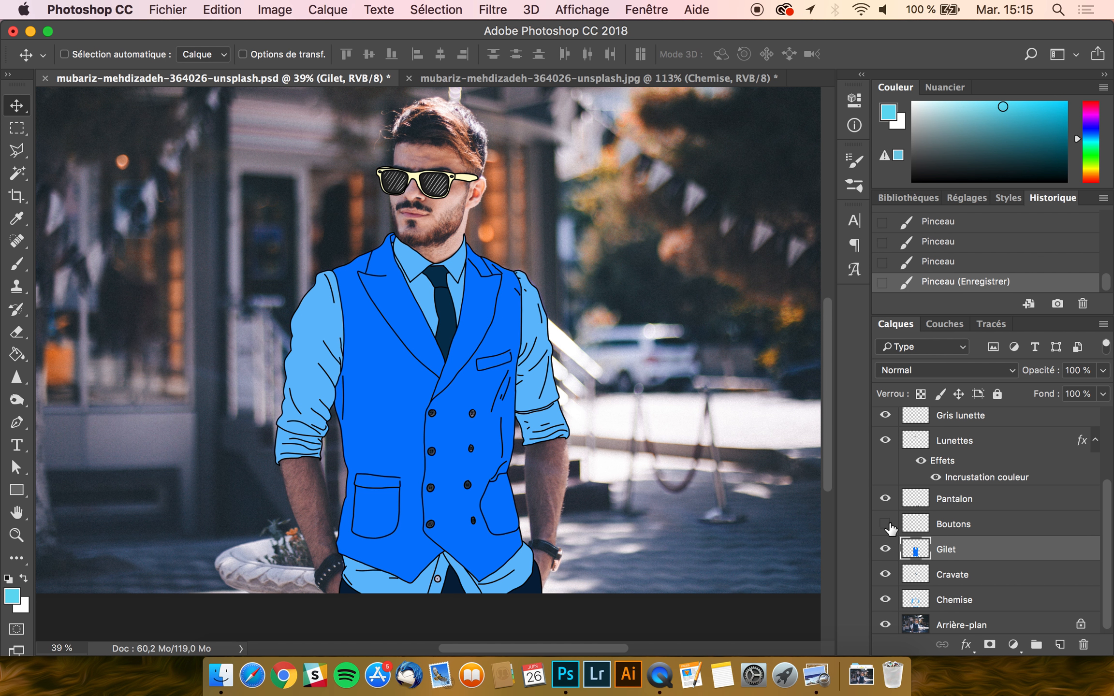
scroll(507, 306, "up", 5)
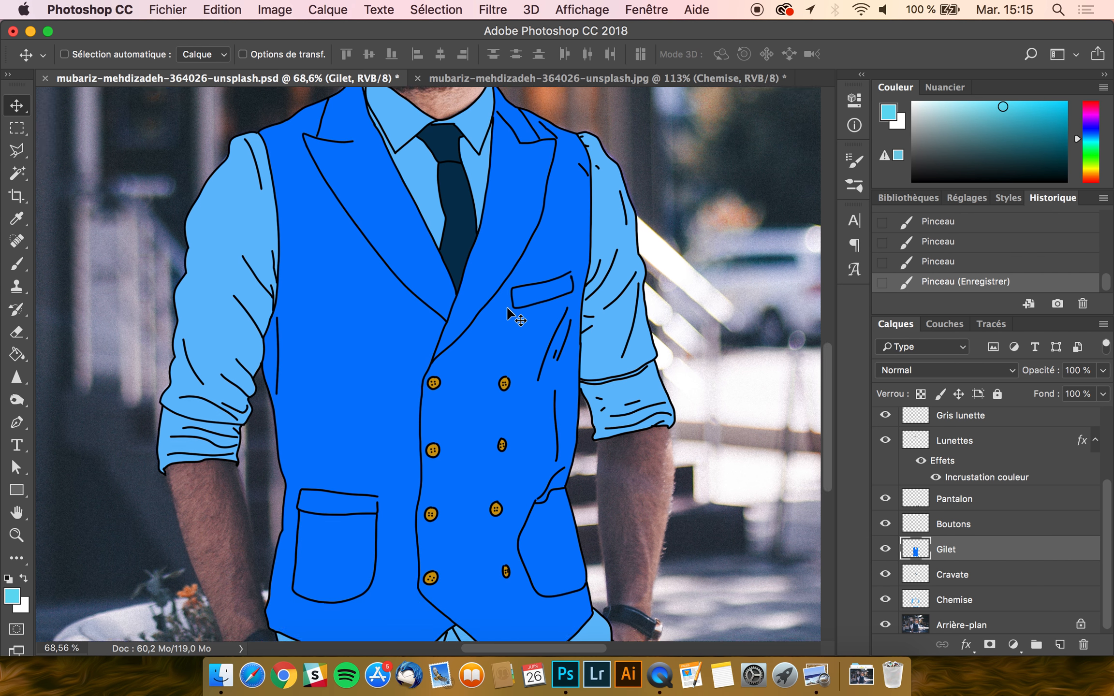
- View the foreground colour in the colour picker without changing it, and examine the coloured shirt, tie, vest and sunglasses
left_click(19, 601)
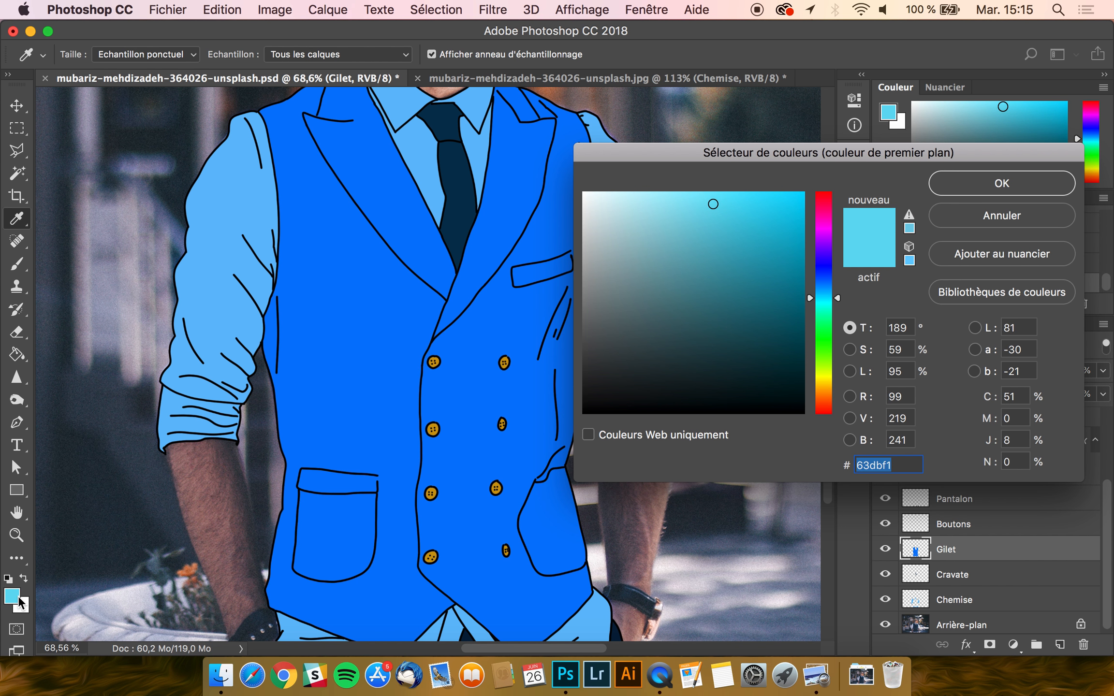
left_click(1002, 215)
scroll(561, 419, "down", 3)
scroll(561, 419, "up", 3)
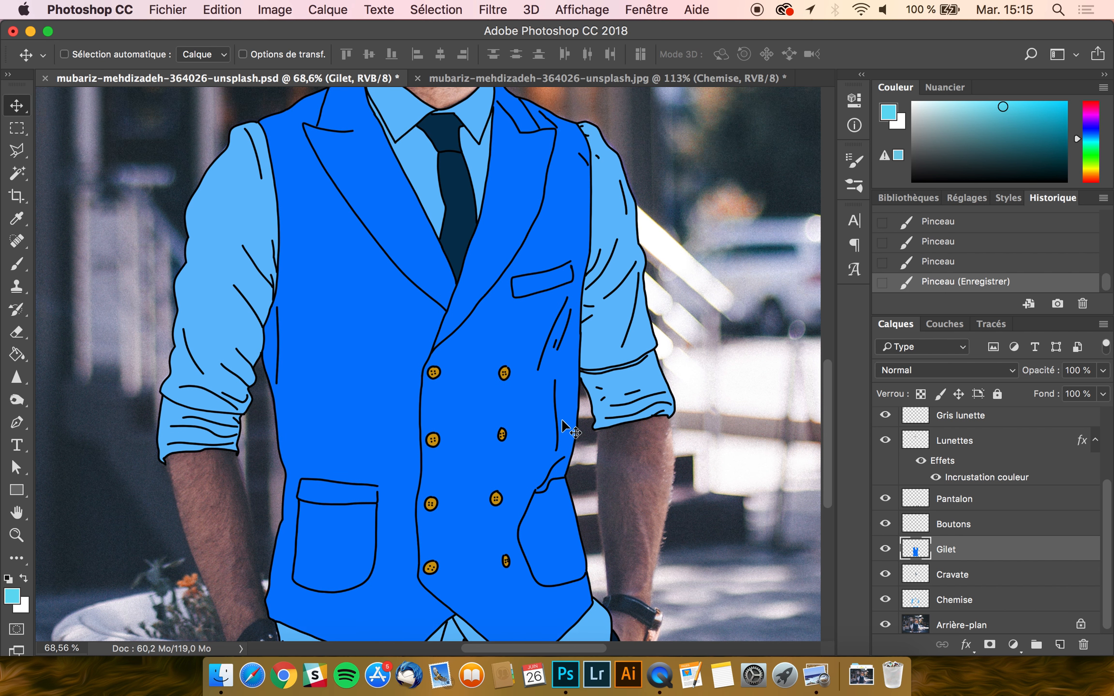
scroll(561, 418, "up", 2)
scroll(508, 416, "up", 2)
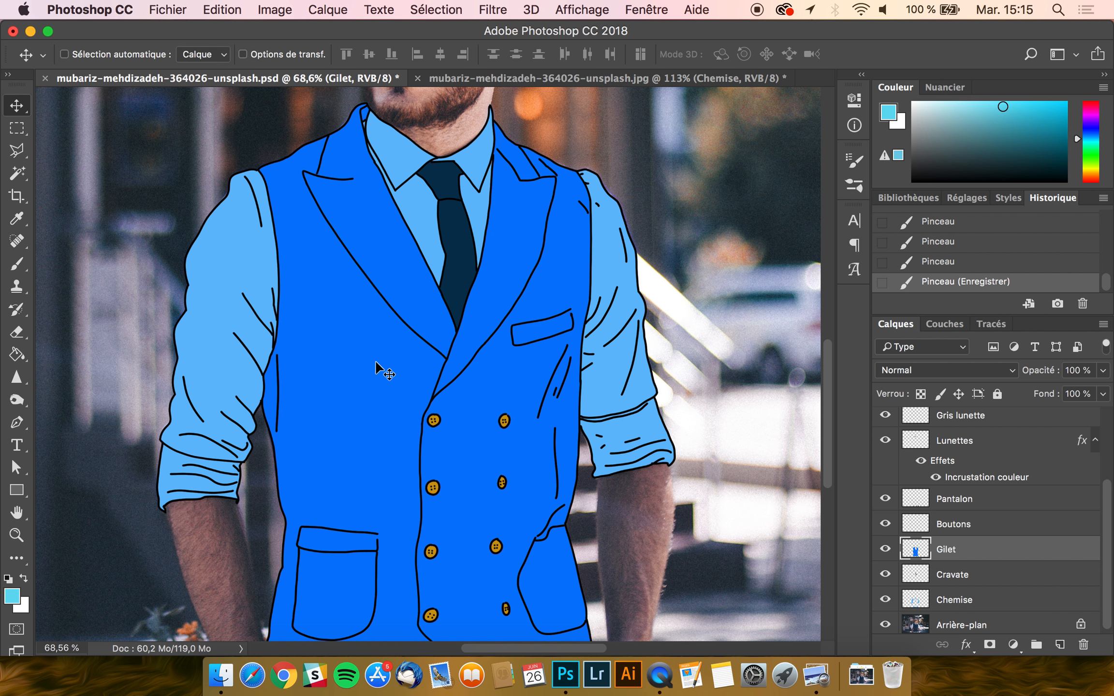
scroll(374, 359, "up", 3)
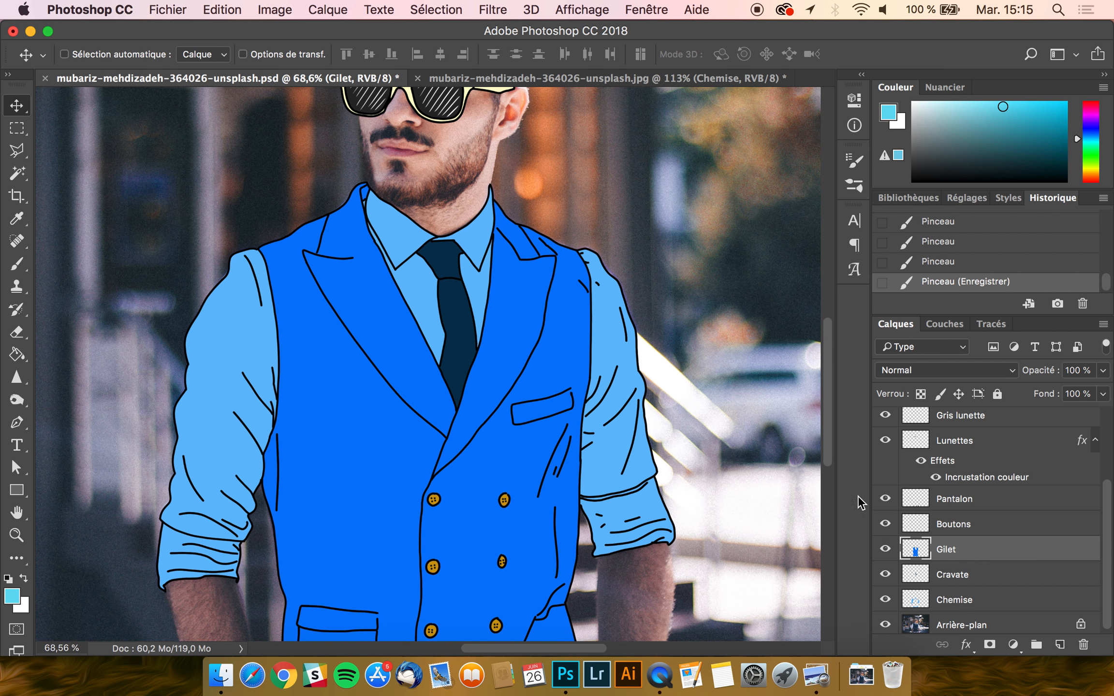
scroll(681, 515, "down", 3)
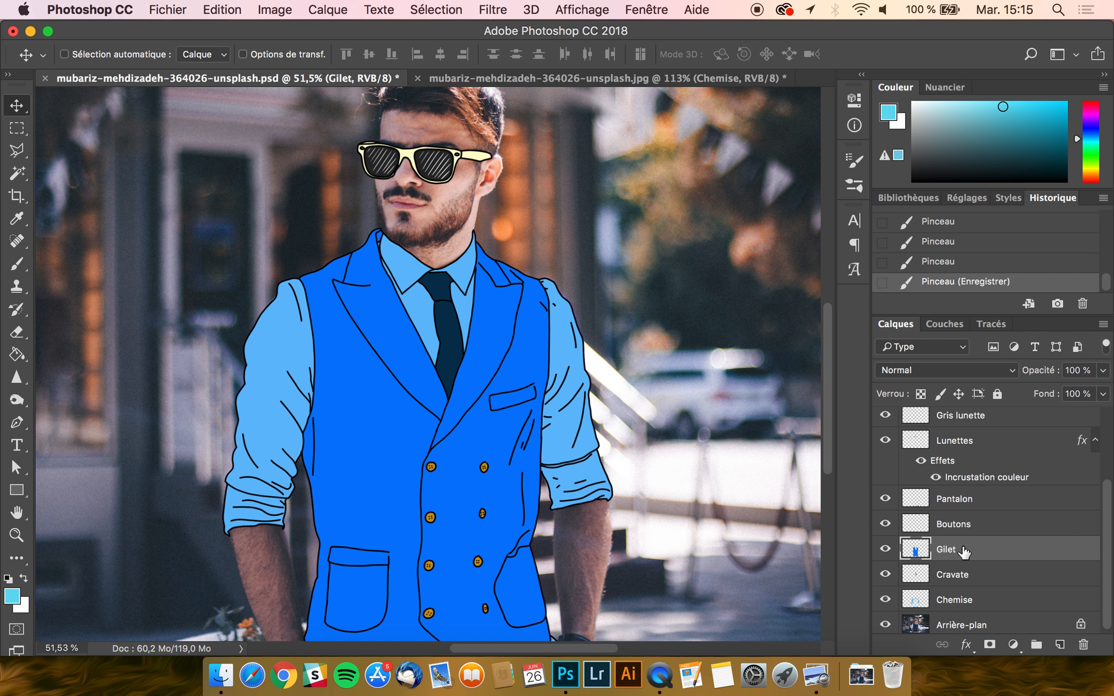
- Apply a pale yellow Color Overlay layer style to the Gilet layer in Normal mode at 100% opacity
left_click(965, 647)
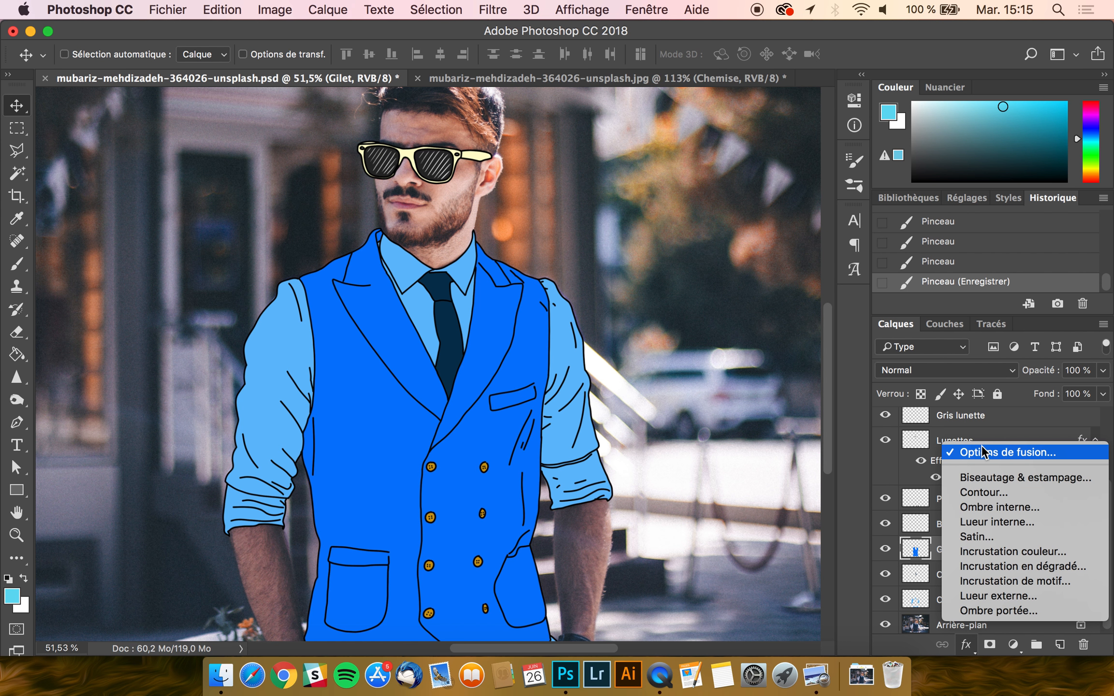
left_click(955, 451)
left_click_drag(286, 109, 627, 117)
left_click(622, 358)
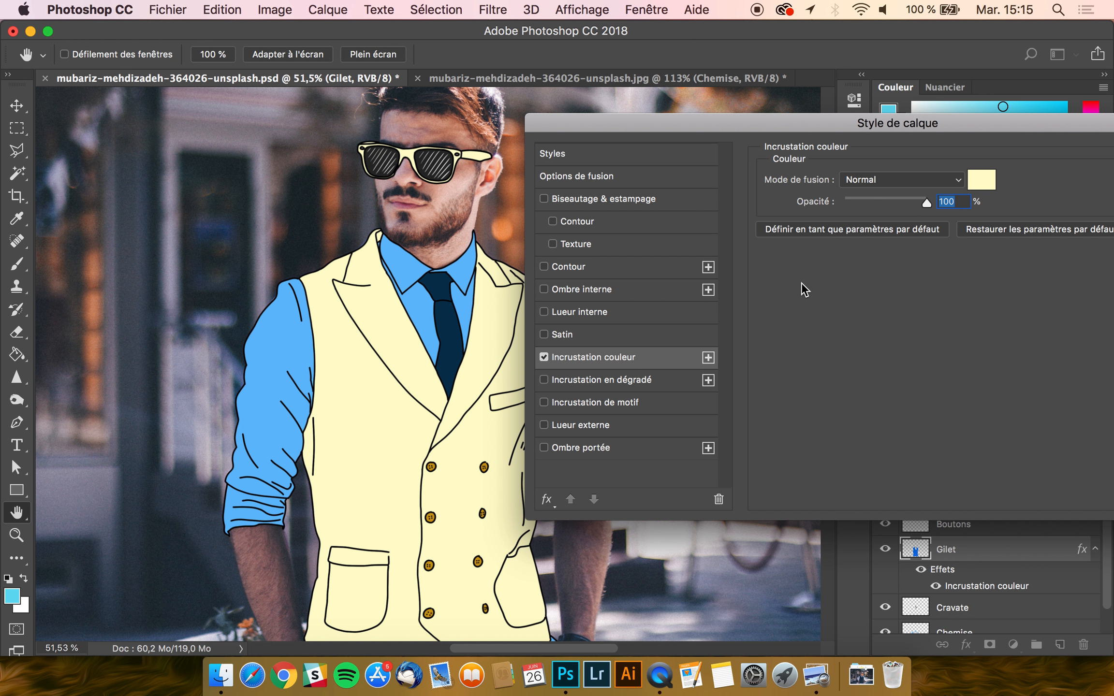
key("Return")
key("super+0")
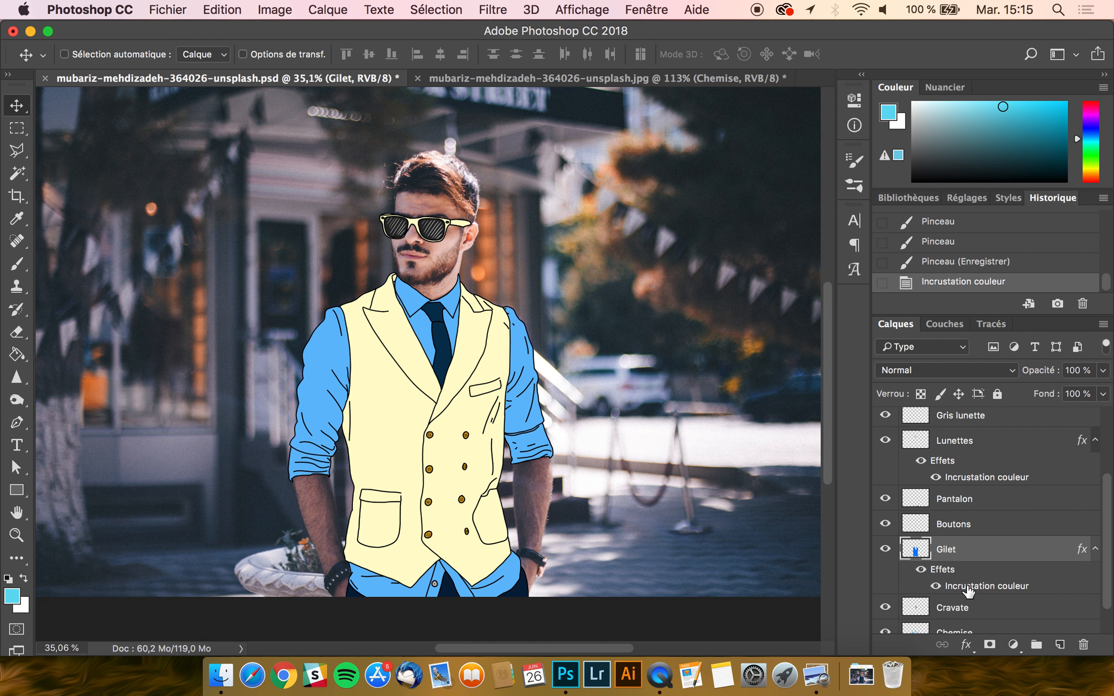
- Add a Color Overlay layer style to the Chemise layer in Normal mode at 100% opacity
scroll(968, 591, "down", 2)
left_click(969, 618)
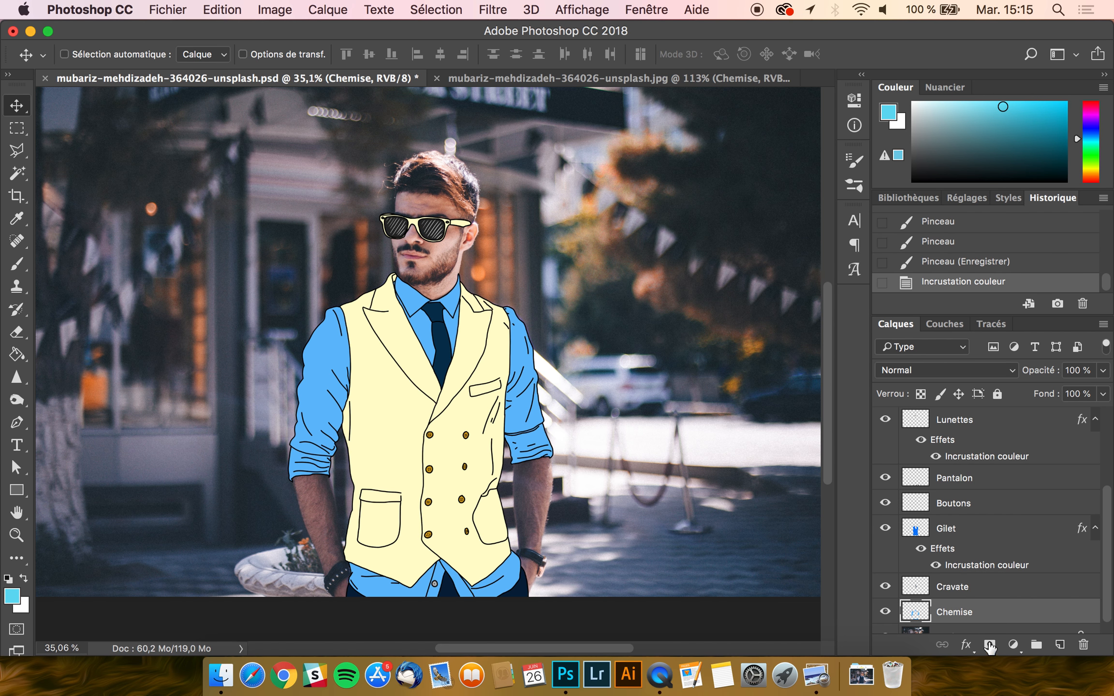
left_click(969, 646)
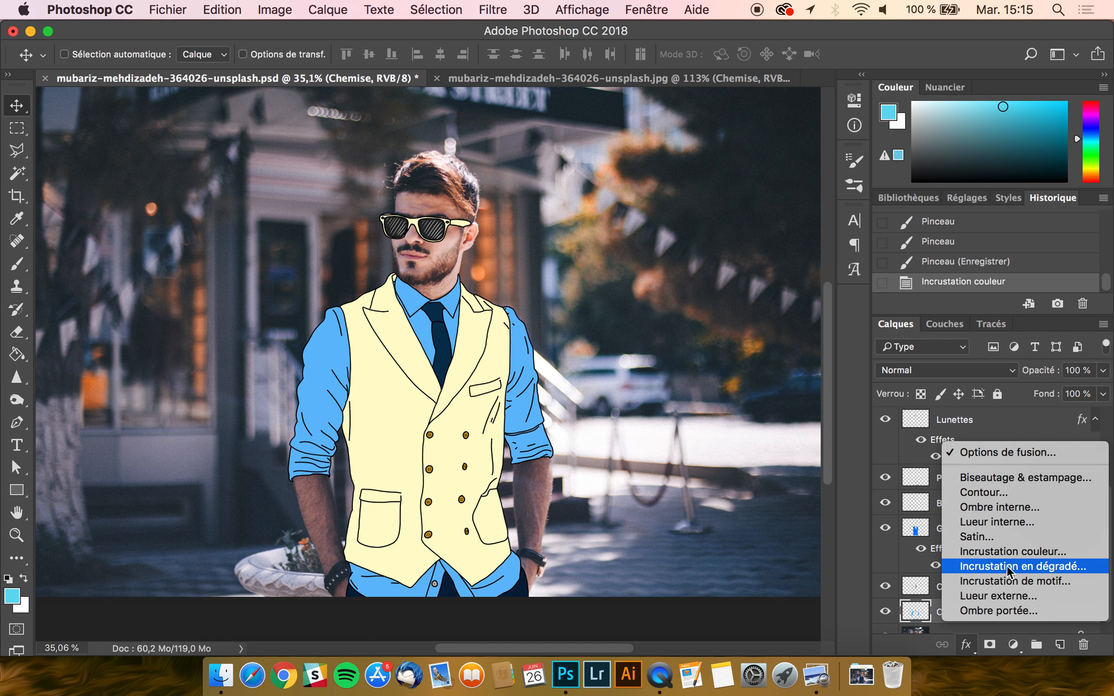
left_click(1020, 551)
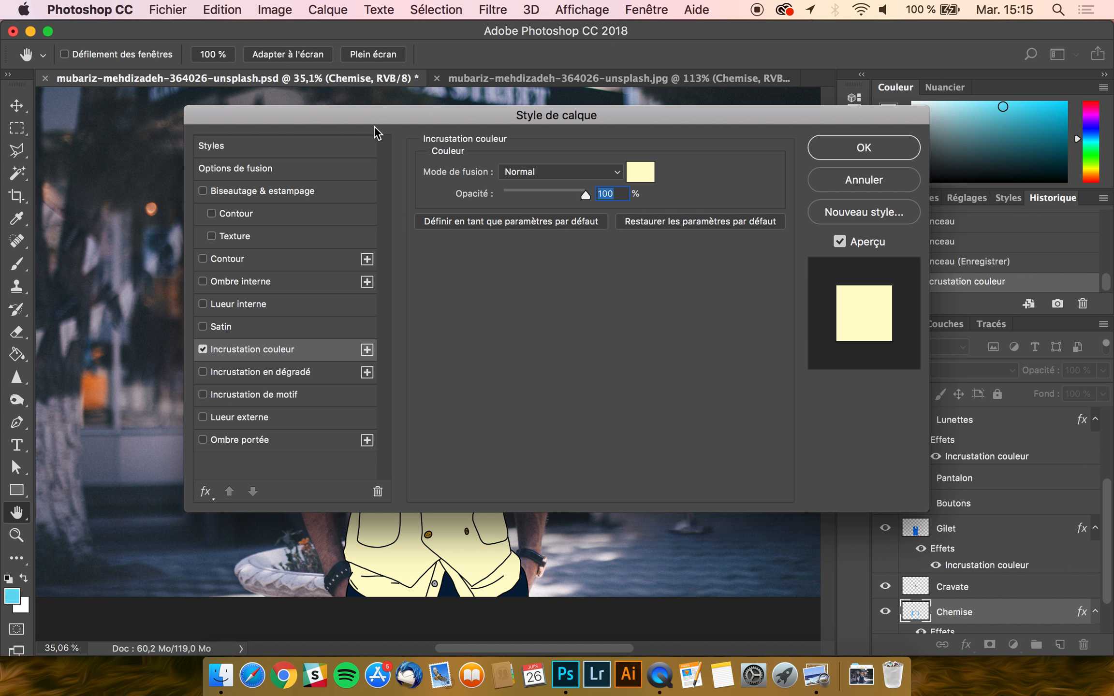
left_click_drag(373, 125, 752, 157)
- Set the Chemise layer's overlay colour to bright blue and apply the layer style
left_click(1025, 204)
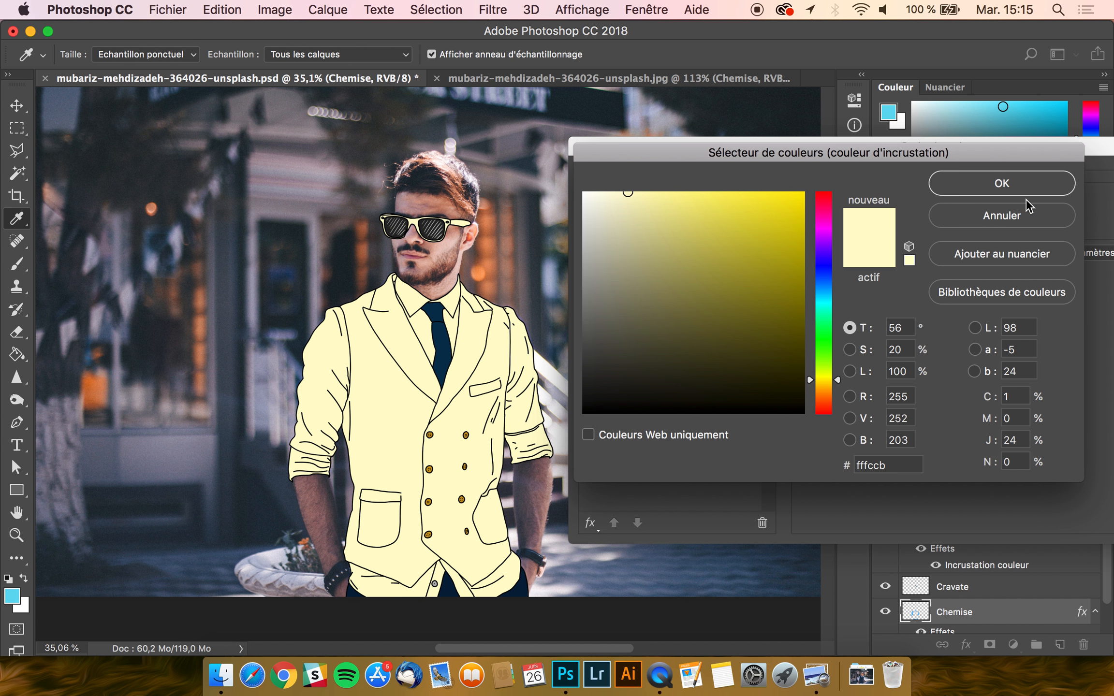
left_click(826, 297)
left_click_drag(778, 220, 801, 199)
mouse_move(825, 294)
left_mouse_down()
mouse_move(824, 307)
mouse_move(831, 286)
mouse_move(825, 294)
left_mouse_up()
key("Return")
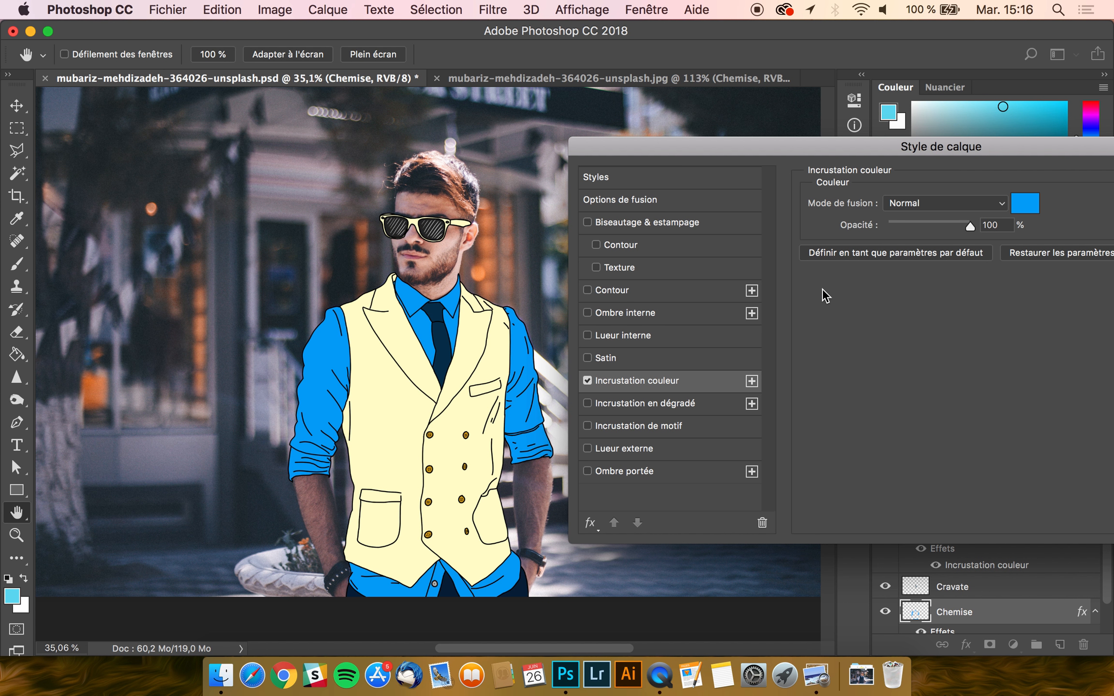
key("Return")
- Hide the Reflets layer and turn the Carreaux layer off and back on to examine the sunglass lenses
key("v")
scroll(450, 365, "up", 10)
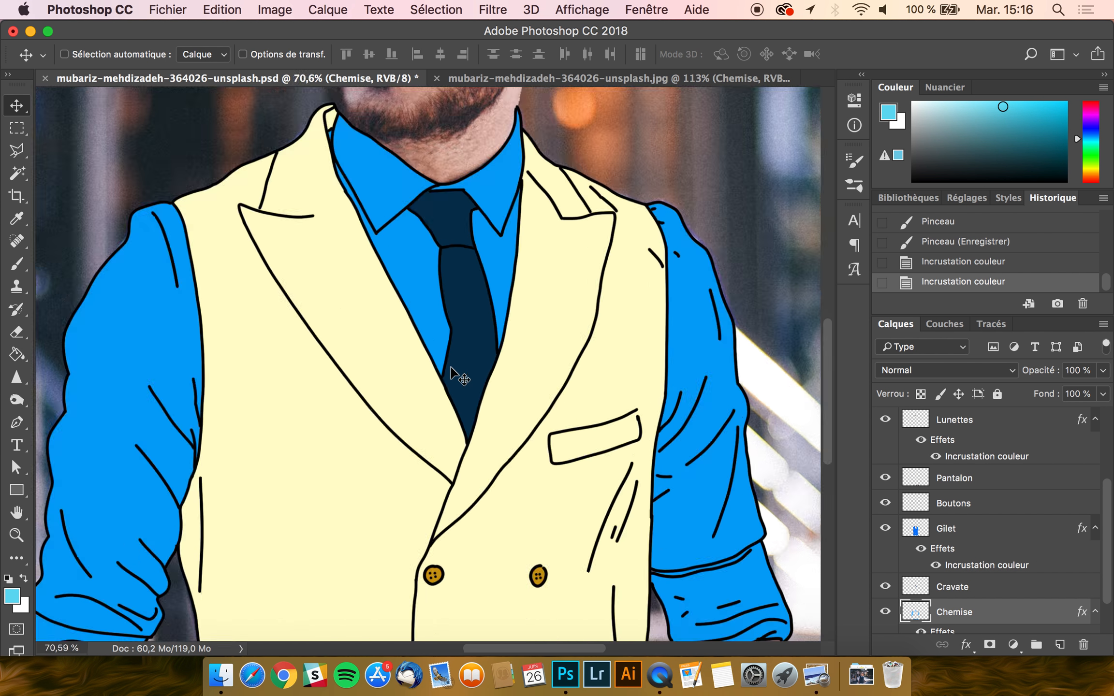
scroll(450, 367, "up", 5)
scroll(449, 367, "up", 15)
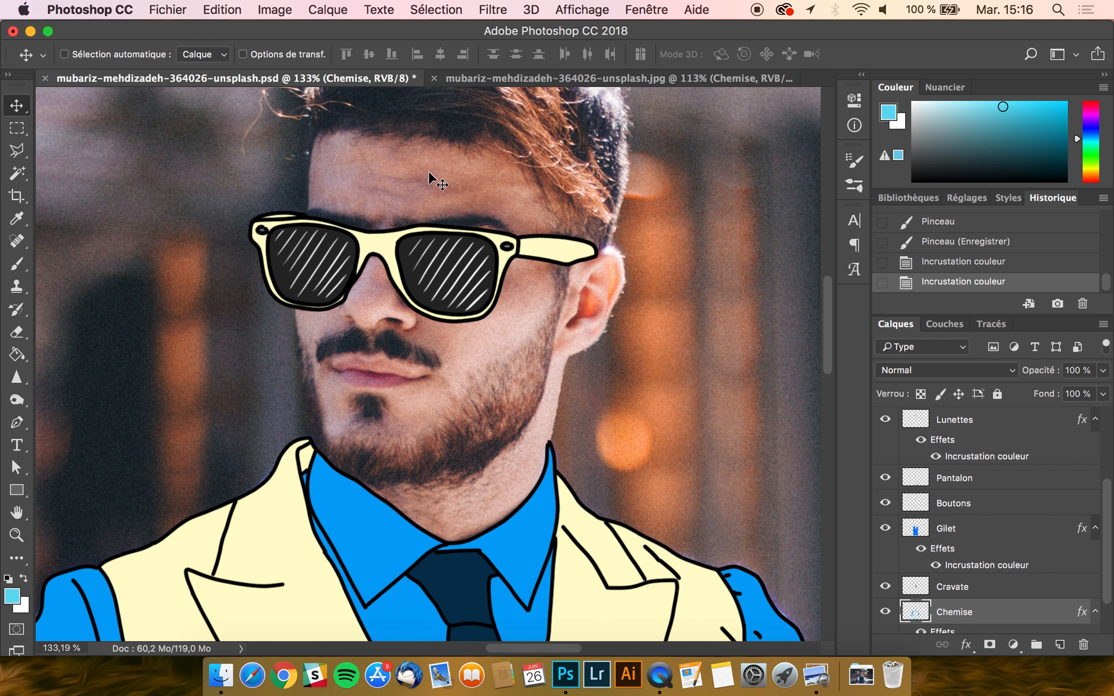
scroll(428, 173, "up", 4)
scroll(974, 502, "up", 3)
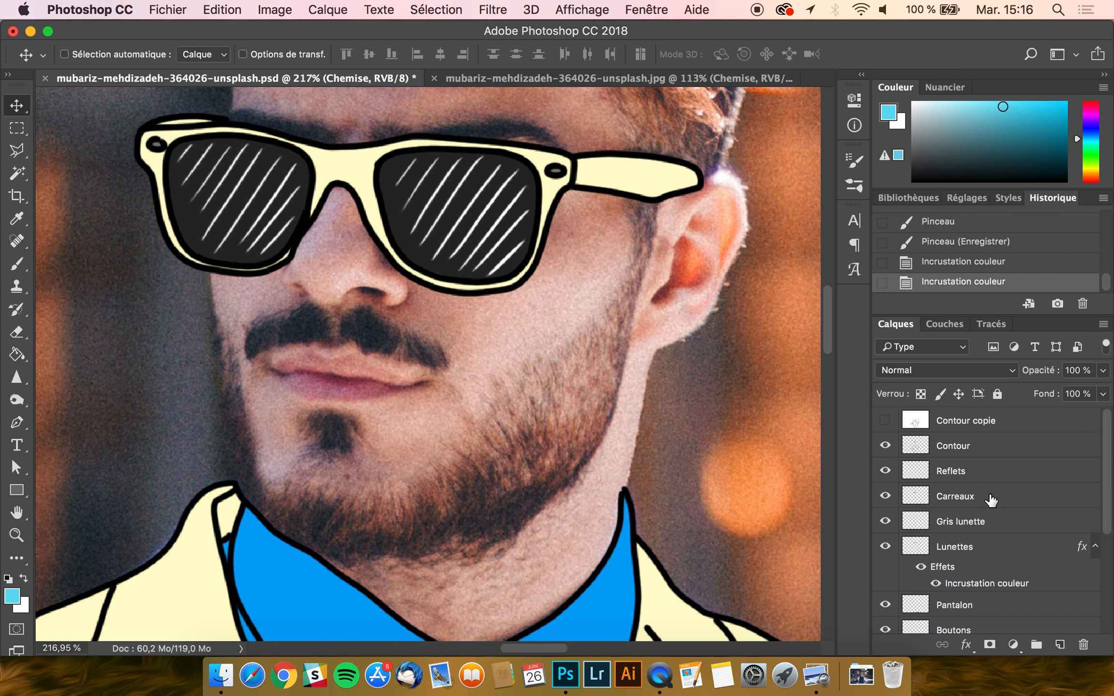
left_click(990, 499)
left_click(884, 470)
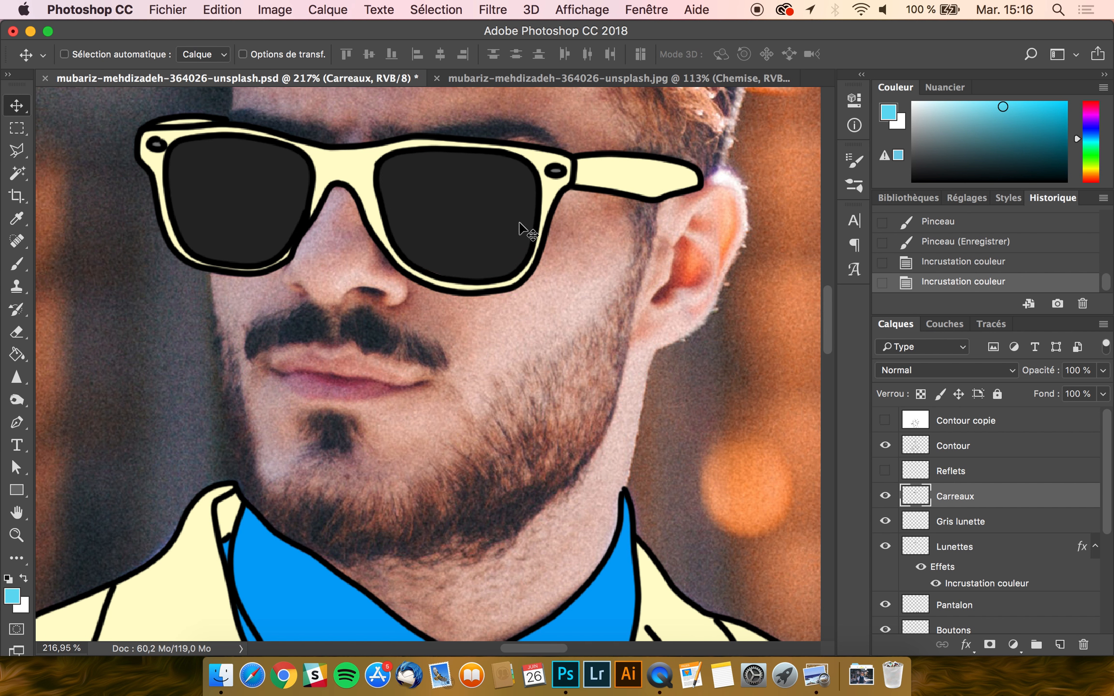
left_click(884, 496)
left_click(885, 496)
- Create a new layer above Reflets and set up the Brush at 6 px with white as the foreground colour
left_click(960, 478)
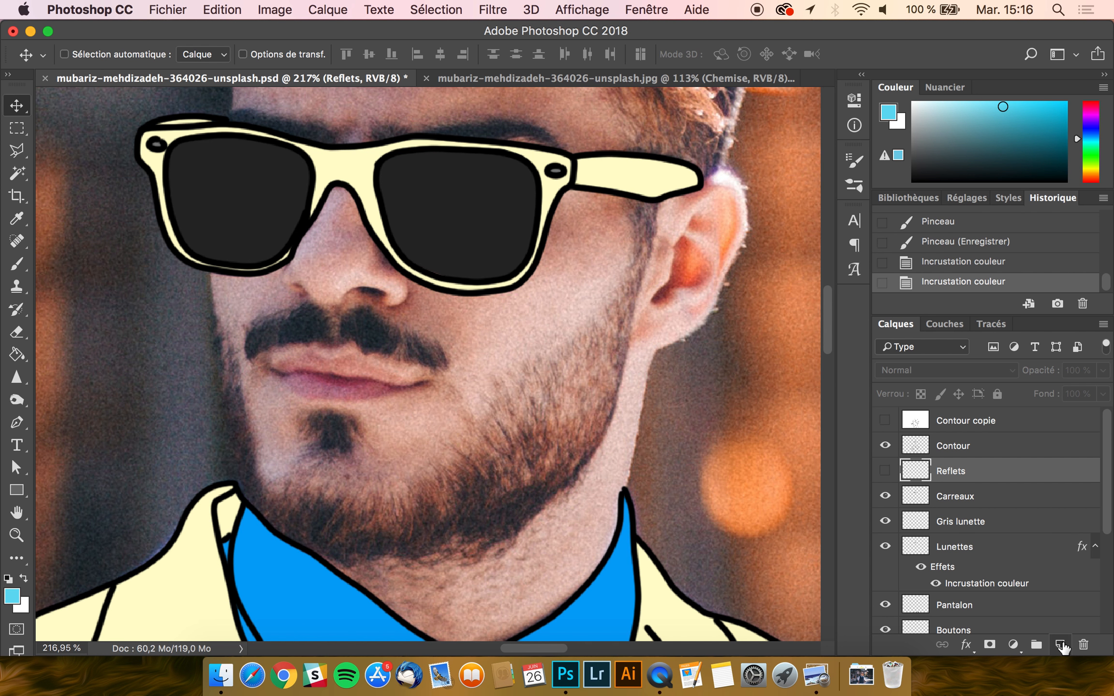
left_click(1059, 644)
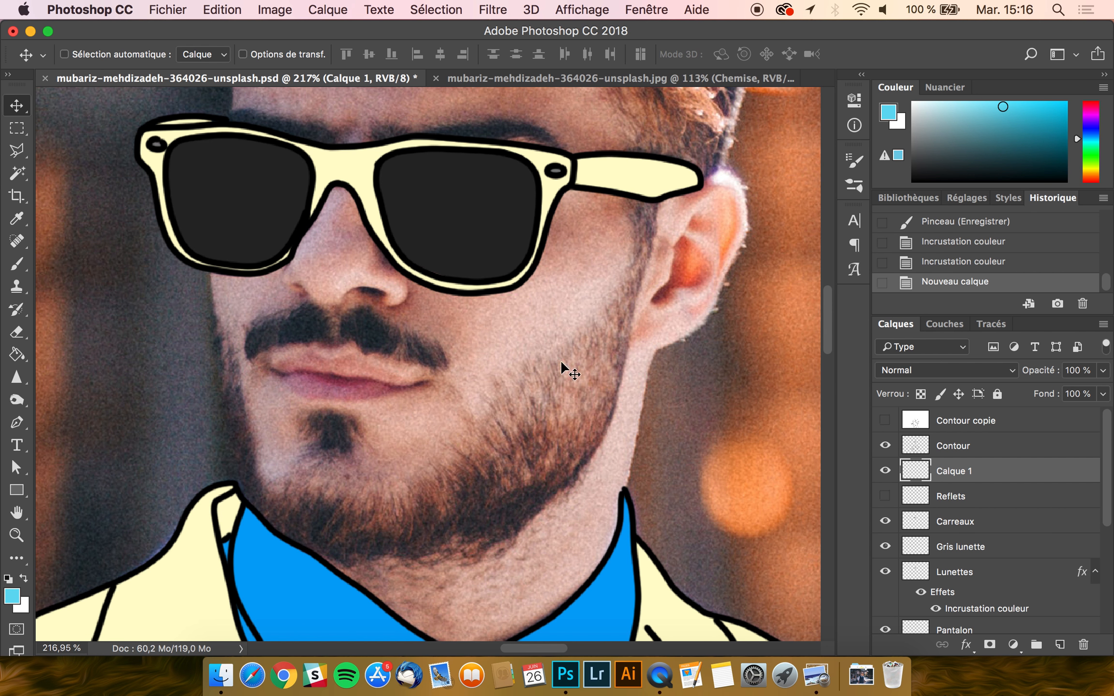
left_click(8, 578)
left_click(16, 264)
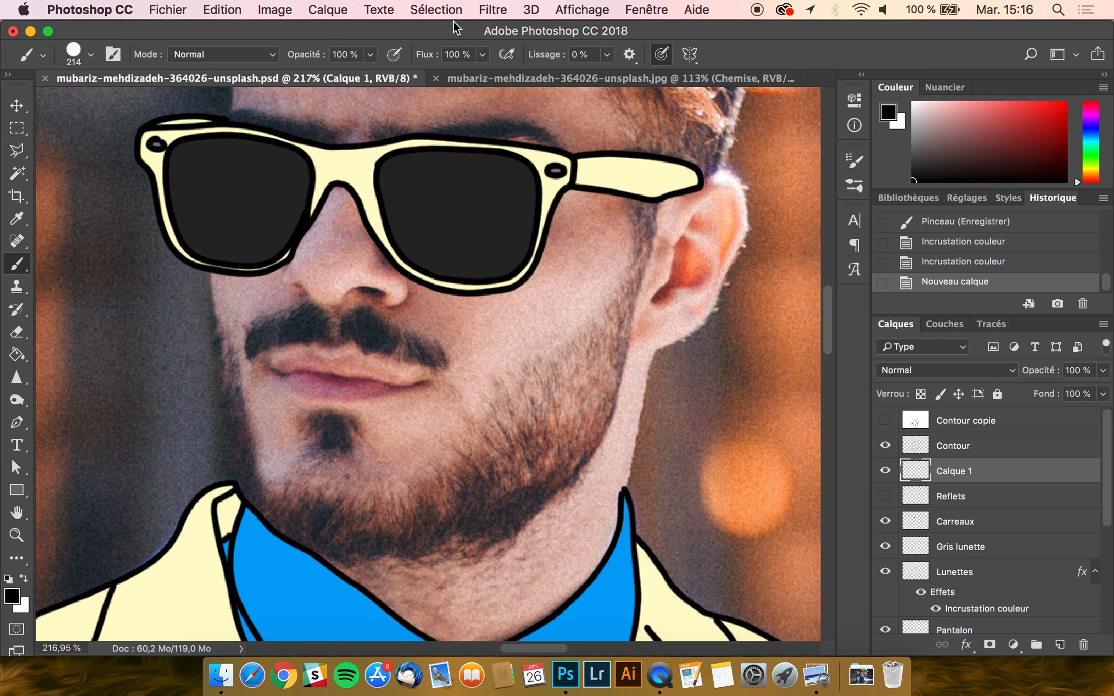
left_click(77, 56)
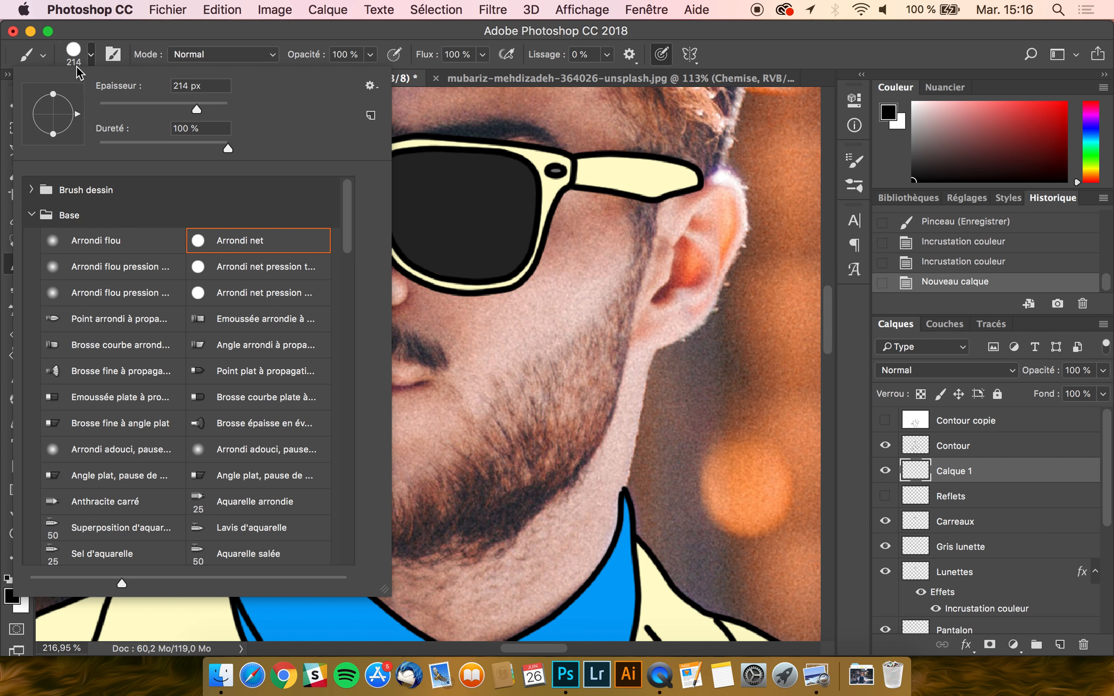
left_click(208, 86)
type("6")
key("Return")
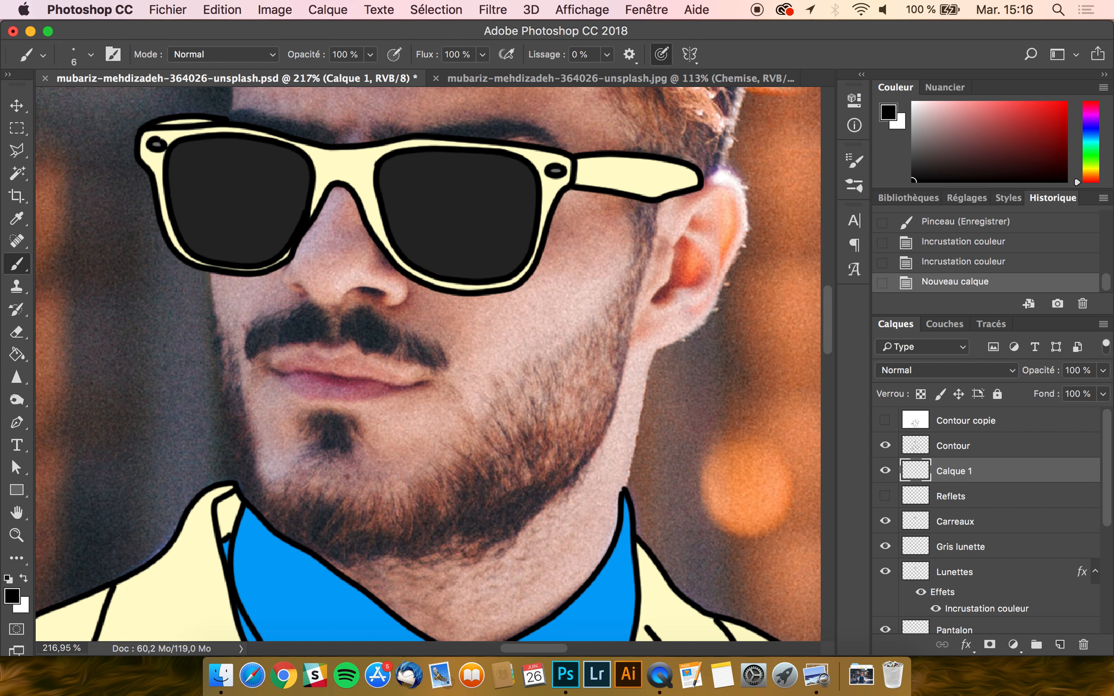
scroll(427, 367, "up", 3)
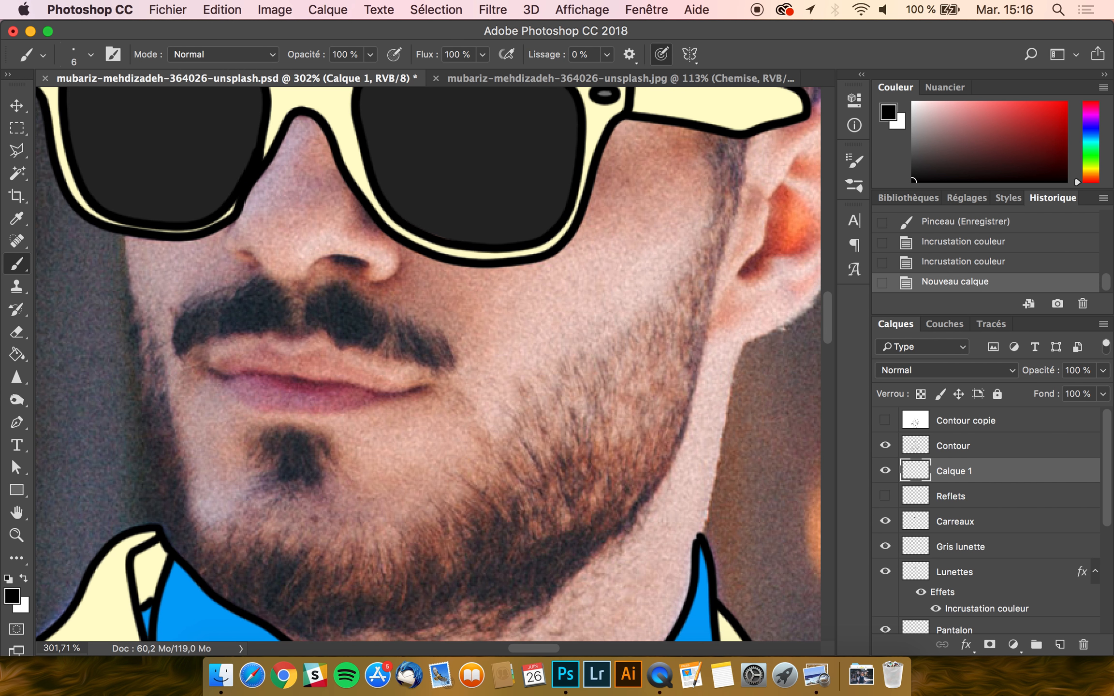
left_click(25, 580)
- Test white brush strokes on the lens nearest the ear with pen-pressure size on and off, undoing each stroke
scroll(443, 290, "up", 3)
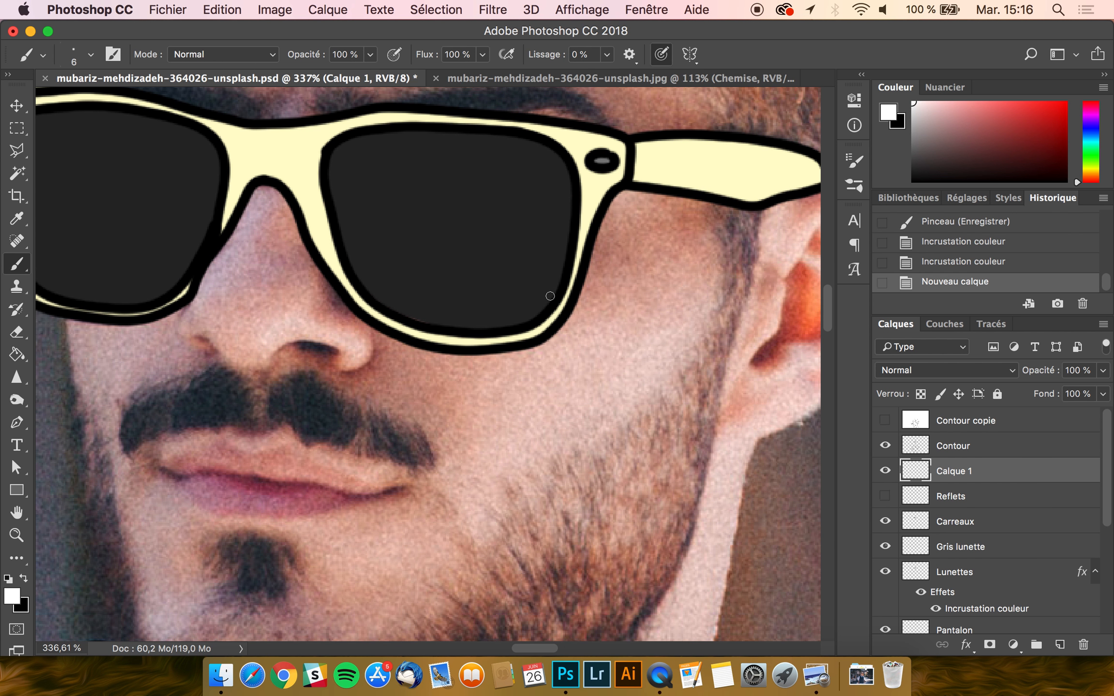
left_click_drag(544, 264, 490, 332)
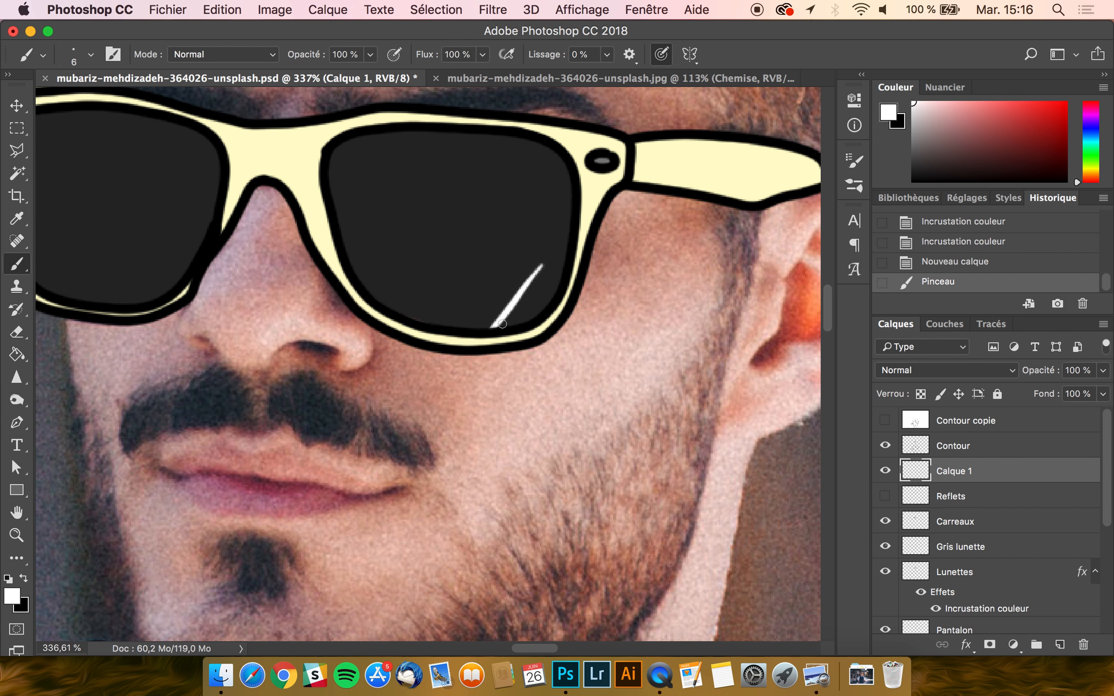
key("super+z")
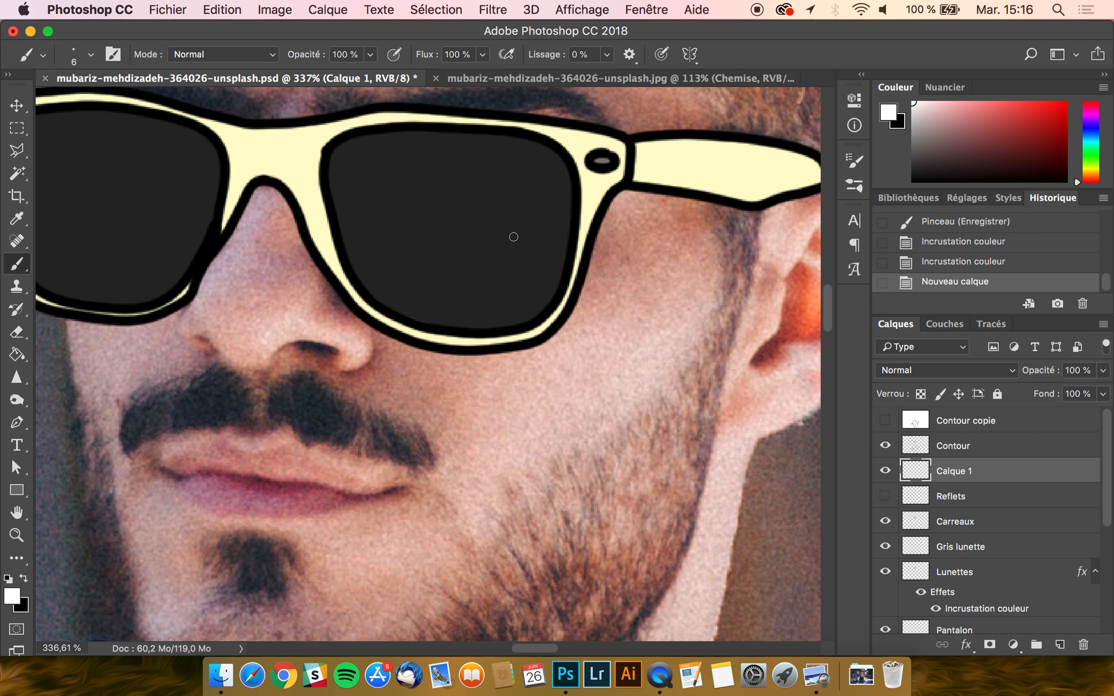
mouse_move(526, 164)
left_mouse_down()
mouse_move(517, 247)
mouse_move(489, 242)
mouse_move(478, 210)
mouse_move(442, 187)
mouse_move(414, 207)
mouse_move(420, 234)
mouse_move(457, 253)
mouse_move(458, 274)
mouse_move(435, 287)
mouse_move(379, 278)
left_mouse_up()
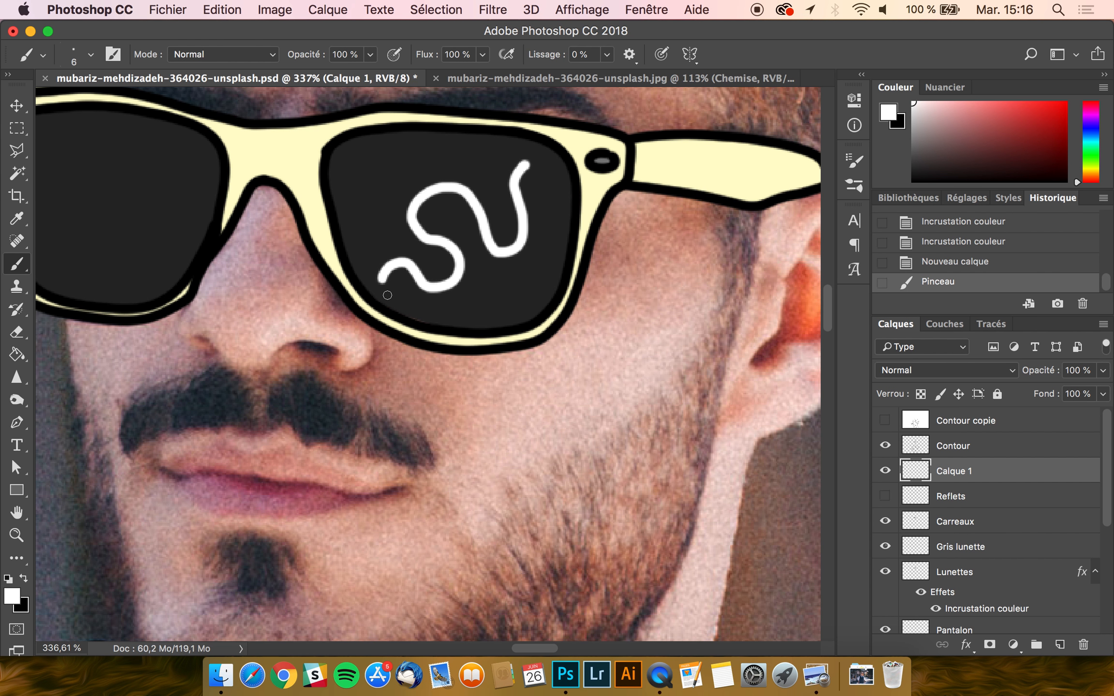
key("super+z")
left_click(657, 56)
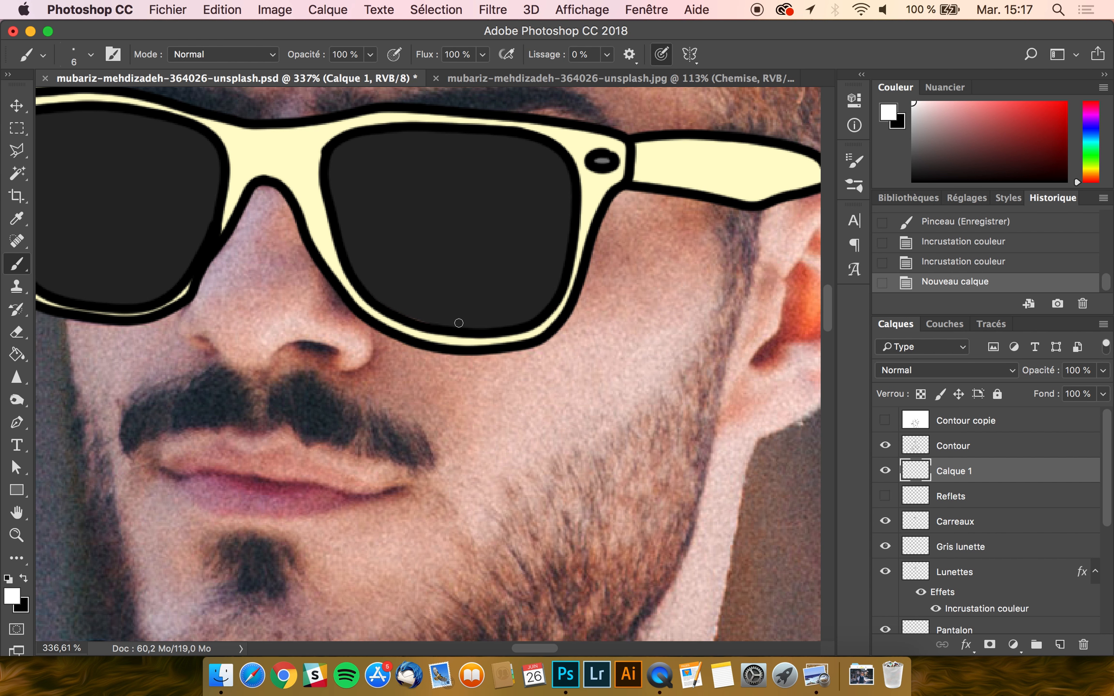
mouse_move(519, 170)
left_mouse_down()
mouse_move(521, 229)
mouse_move(496, 243)
mouse_move(463, 175)
mouse_move(433, 170)
mouse_move(415, 181)
mouse_move(411, 209)
mouse_move(441, 296)
left_mouse_up()
key("super+z")
- Paint parallel diagonal white reflection lines across the sunglass lens nearest the ear on the new layer
scroll(432, 363, "down", 5)
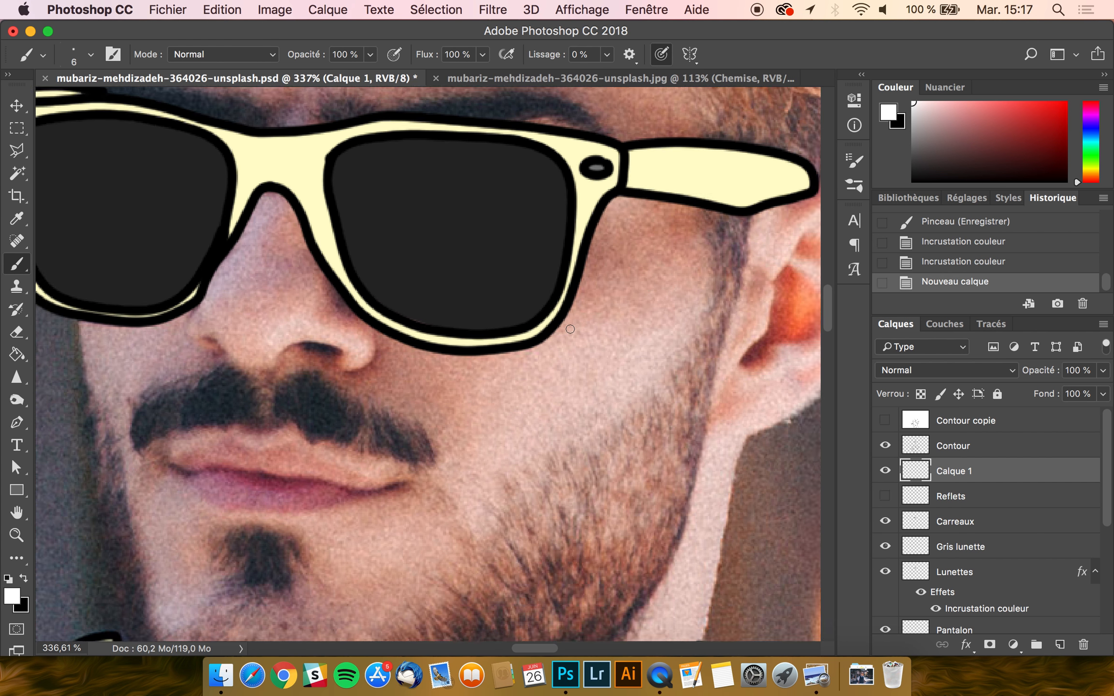
scroll(428, 365, "down", 3)
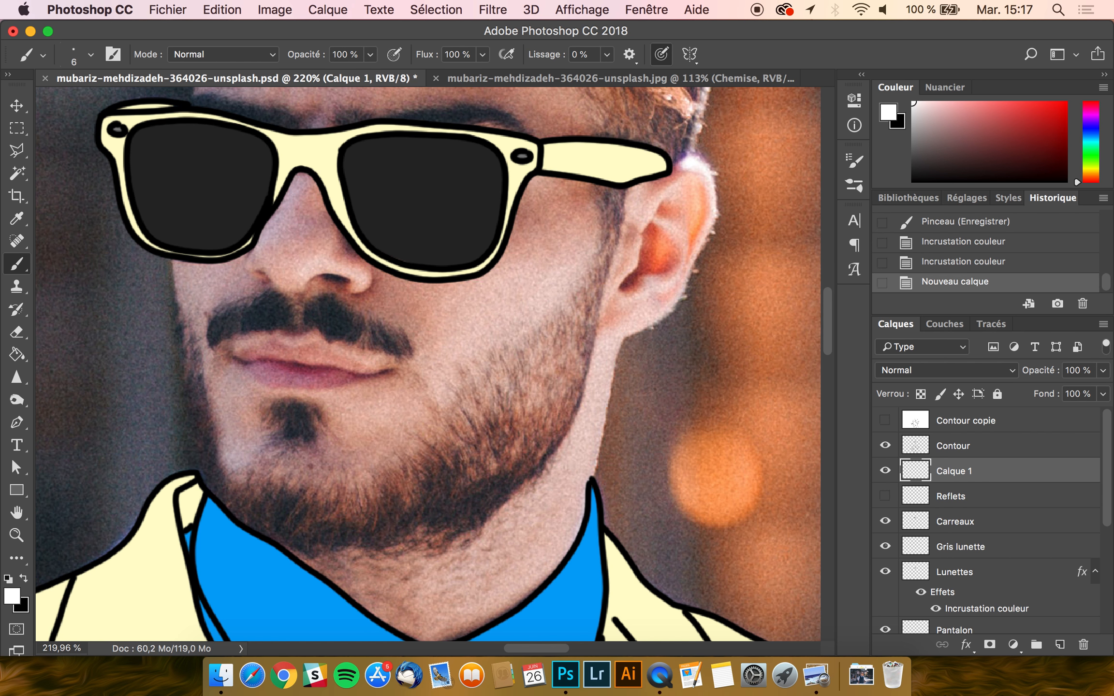
scroll(428, 365, "up", 2)
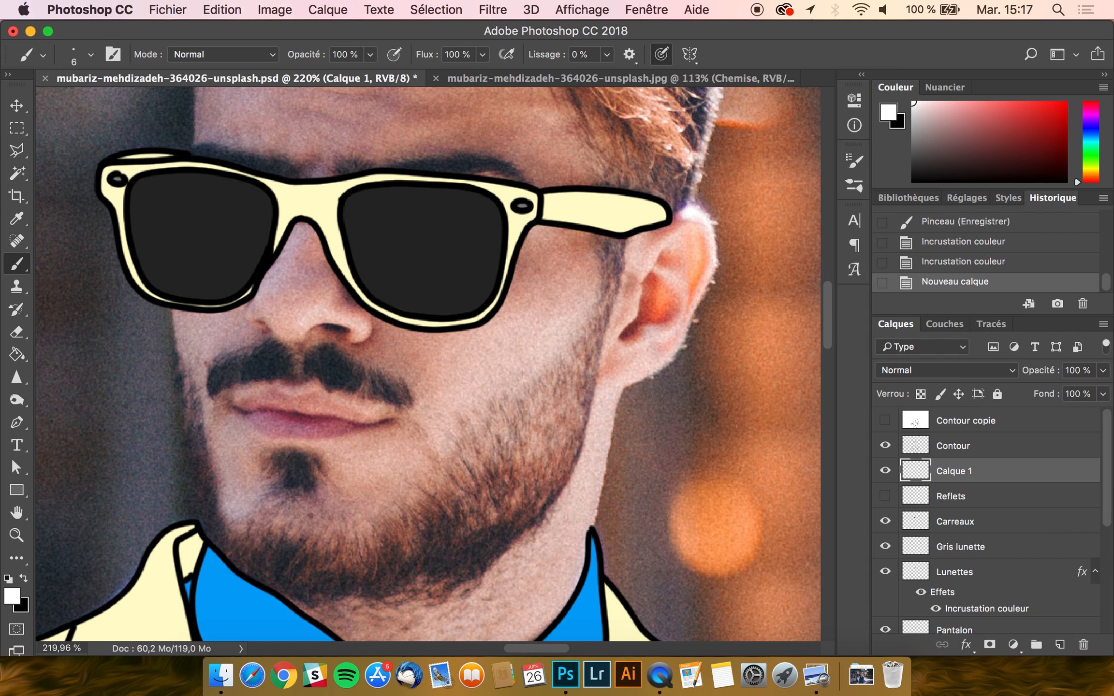
scroll(509, 344, "up", 3)
scroll(509, 344, "left", 1)
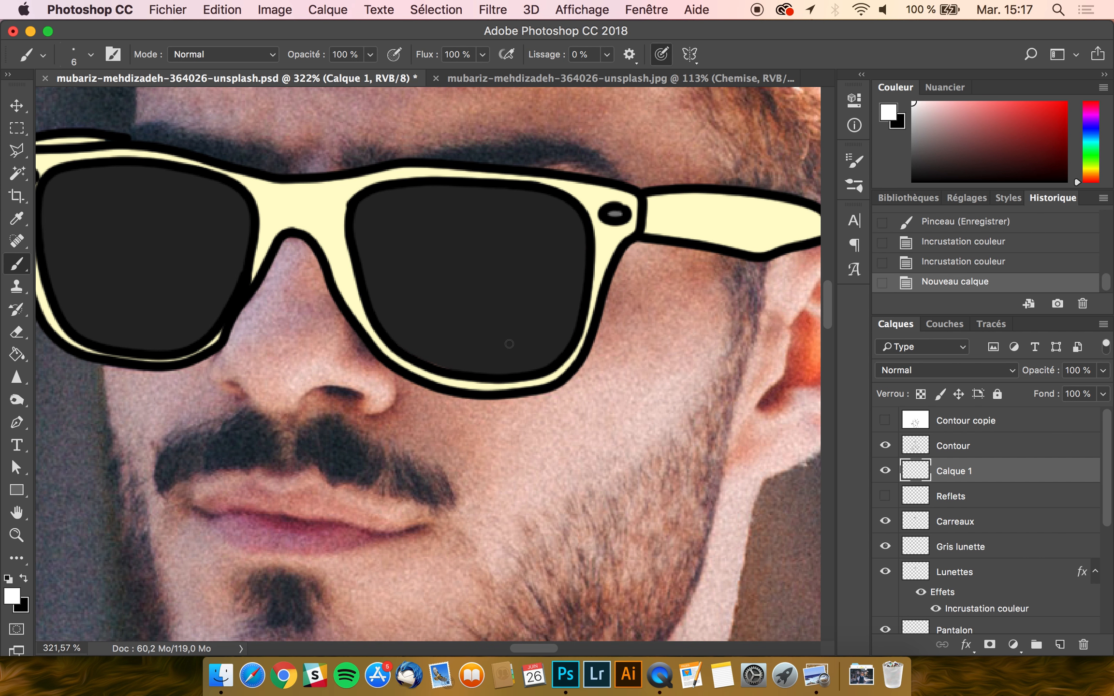
scroll(509, 343, "up", 1)
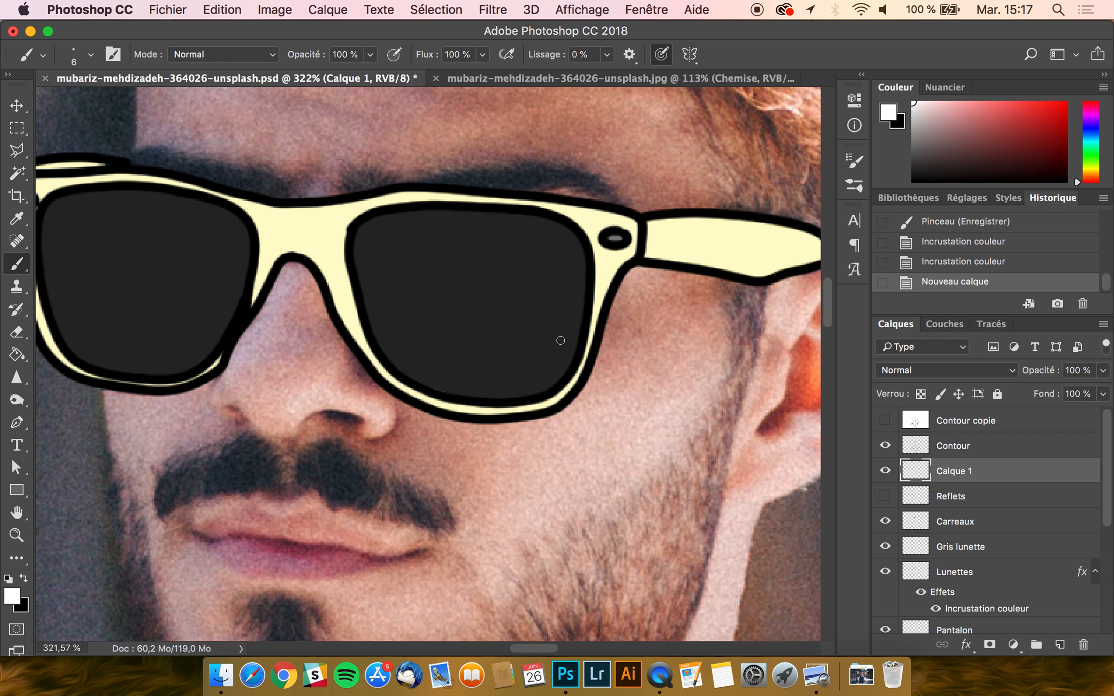
left_click_drag(566, 327, 522, 387)
left_click_drag(569, 279, 497, 376)
left_click_drag(560, 243, 473, 369)
left_click_drag(533, 229, 452, 357)
left_click_drag(500, 225, 428, 340)
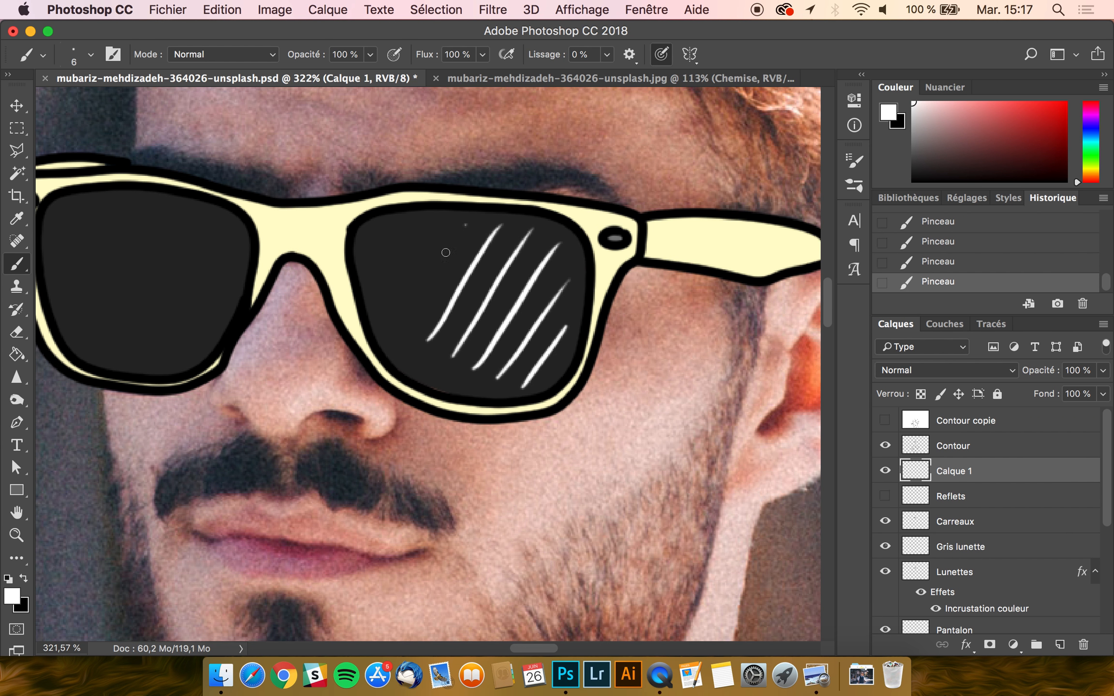
left_click_drag(464, 225, 407, 313)
- Paint matching diagonal white reflection lines across the other sunglass lens
scroll(412, 273, "left", 5)
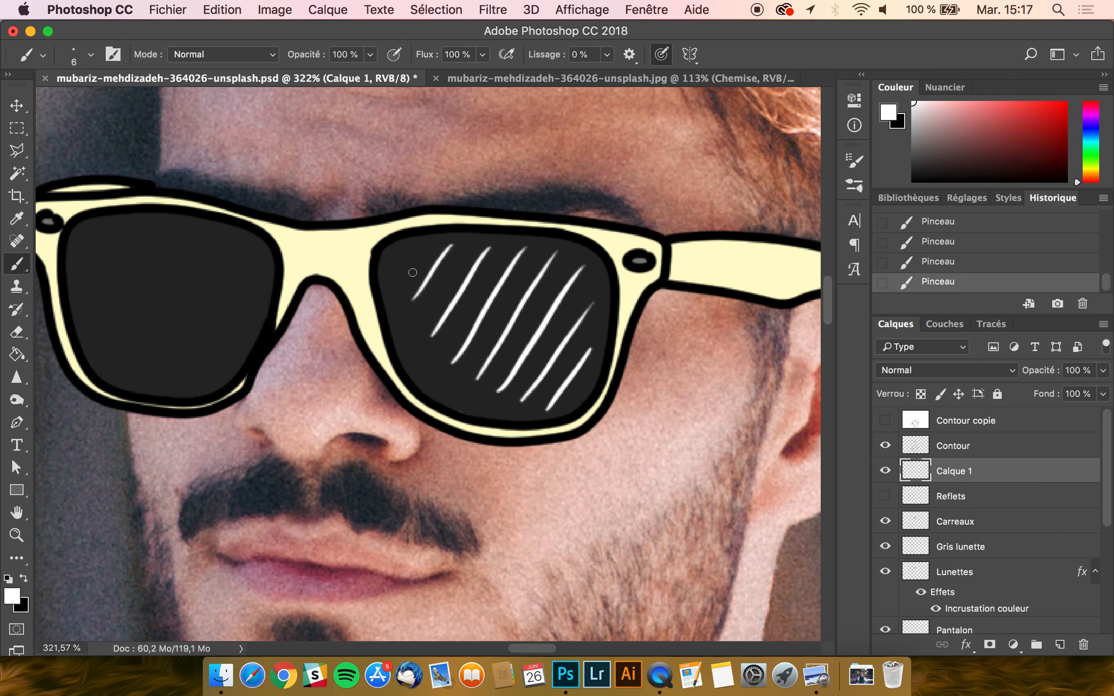
left_click_drag(370, 311, 311, 380)
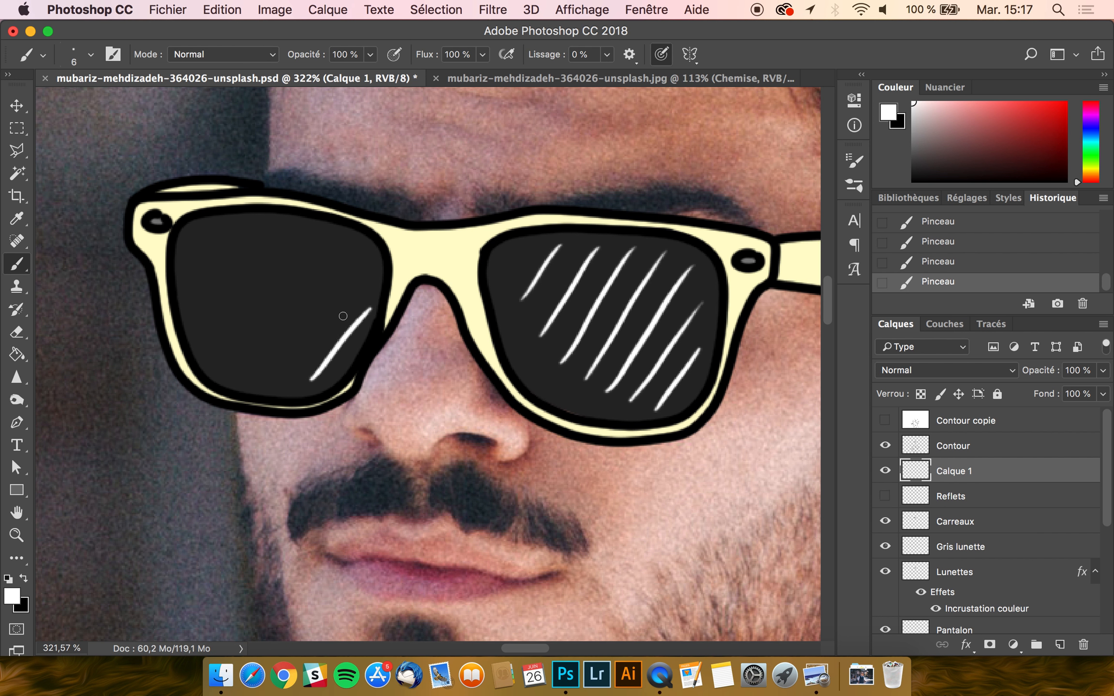
left_click(365, 276)
left_click_drag(368, 273, 286, 375)
left_click_drag(347, 244, 271, 347)
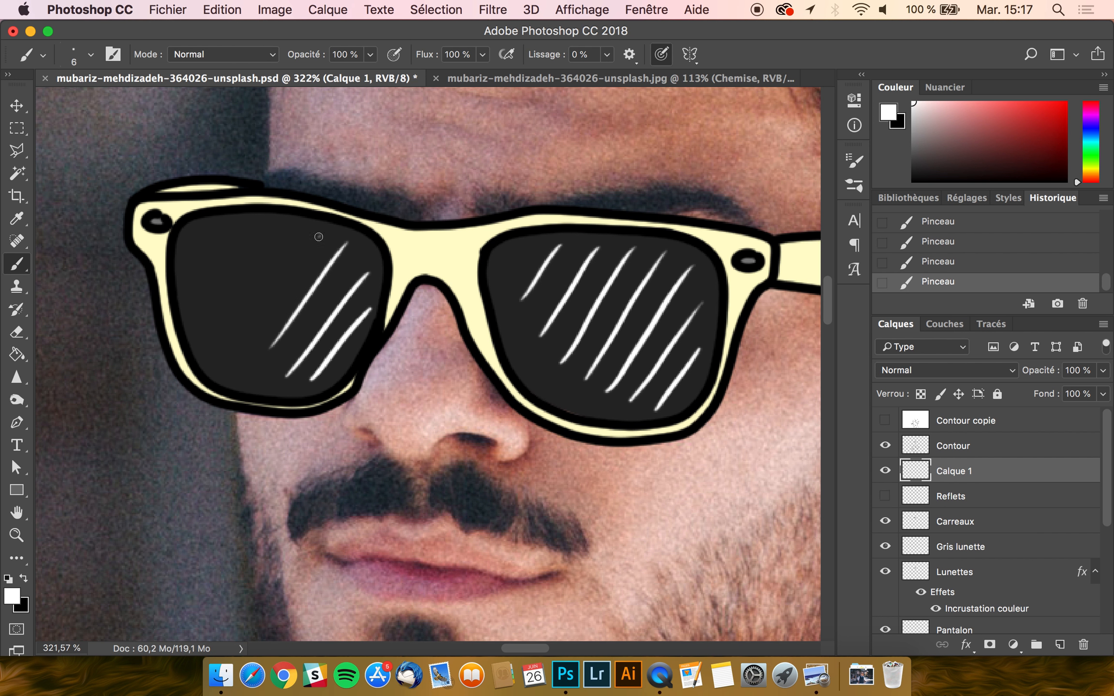
mouse_move(319, 234)
left_mouse_down()
mouse_move(239, 350)
mouse_move(222, 322)
left_mouse_up()
mouse_move(256, 229)
left_mouse_down()
mouse_move(223, 275)
mouse_move(219, 263)
mouse_move(193, 268)
left_mouse_up()
key("super+minus")
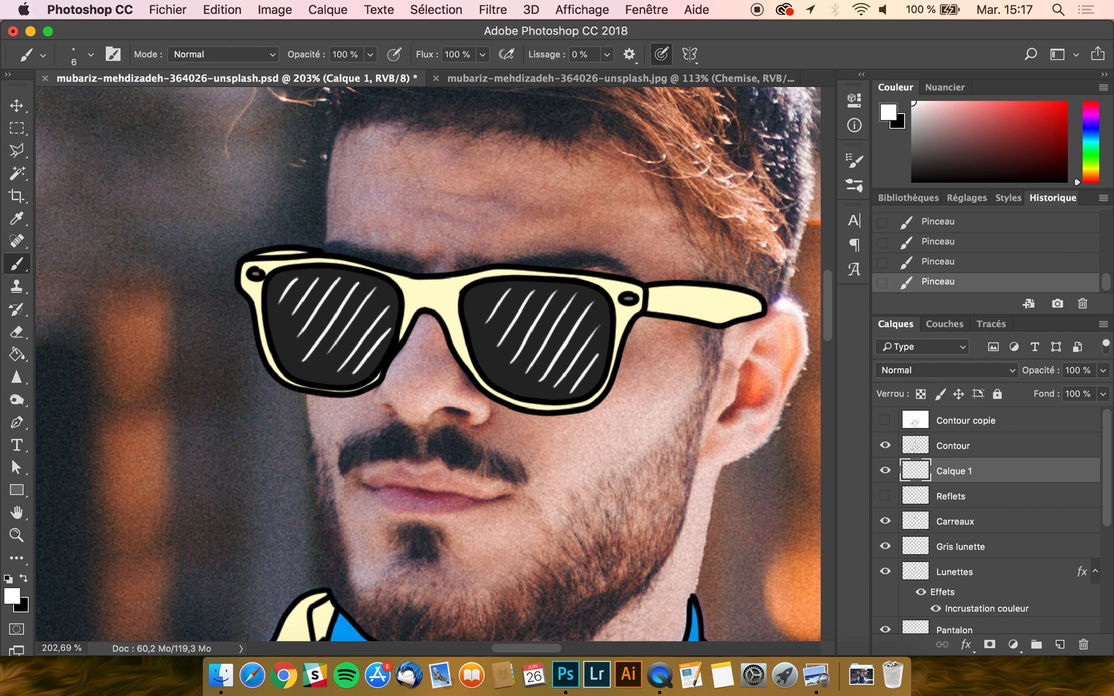
- Show the original Reflets layer again and delete the practice layer Calque 1
left_click(885, 496)
key("BackSpace")
scroll(425, 217, "down", 8)
key("v")
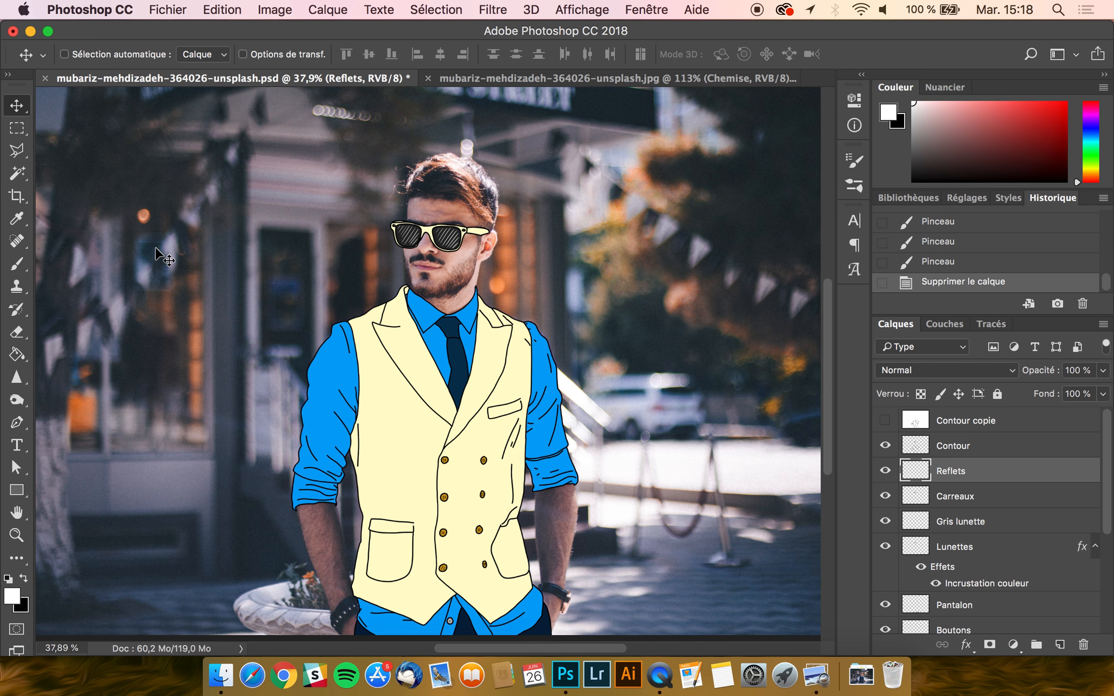